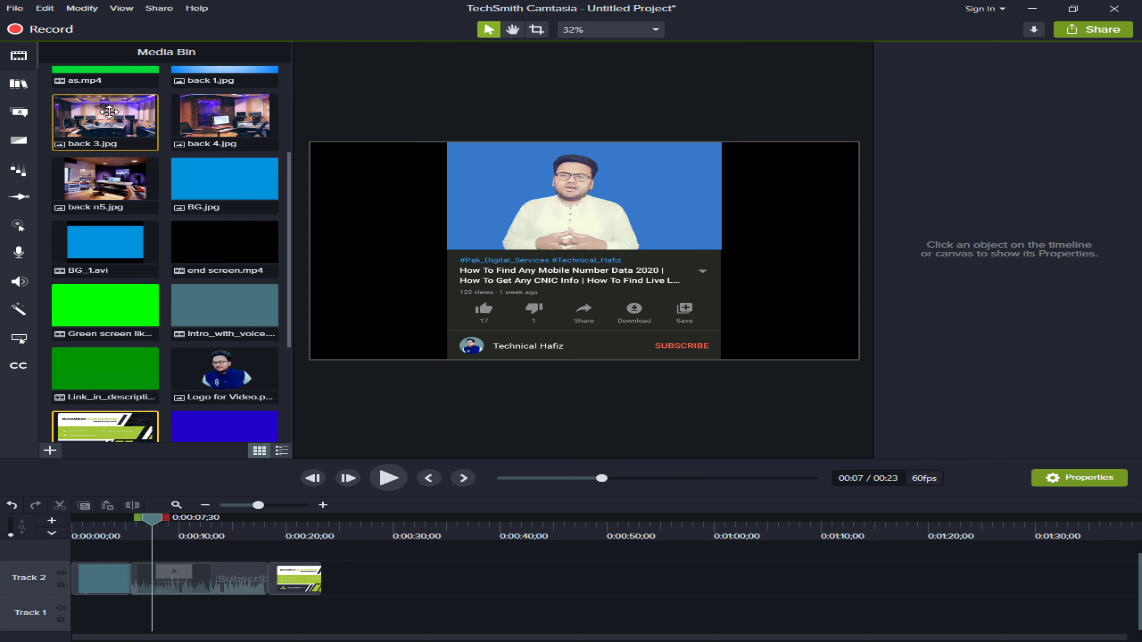
Step: Look through the imported audio, image and video files in the Media Bin
{"action": "scroll", "coordinate": [182, 215], "scroll_direction": "up", "scroll_amount": 2}
{"action": "scroll", "coordinate": [182, 216], "scroll_direction": "up", "scroll_amount": 1}
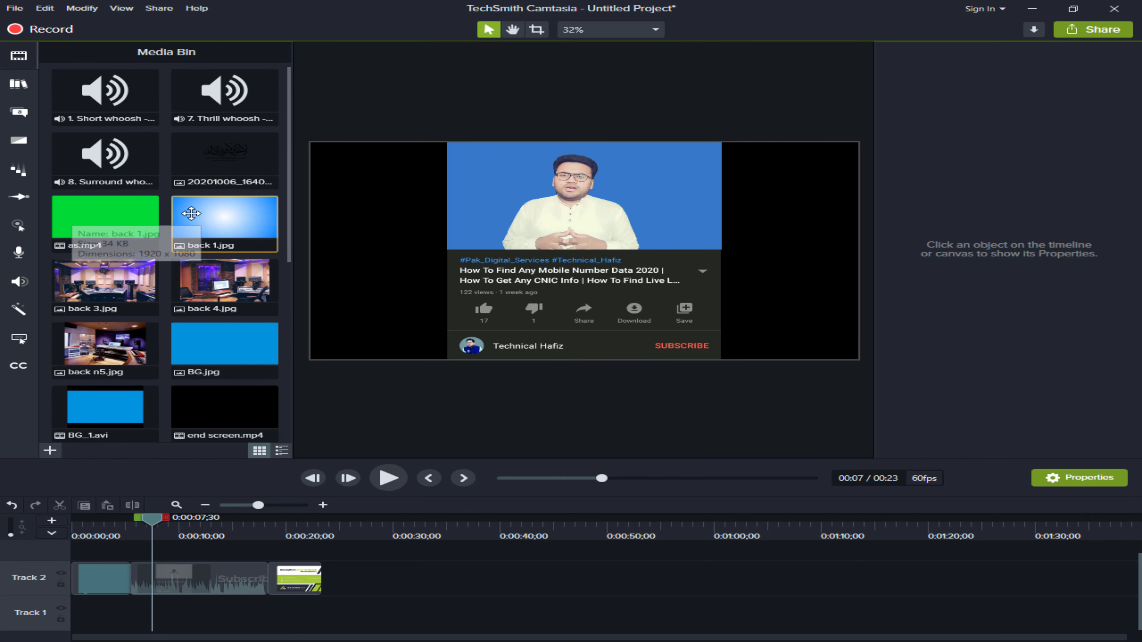
{"action": "left_click", "coordinate": [268, 181]}
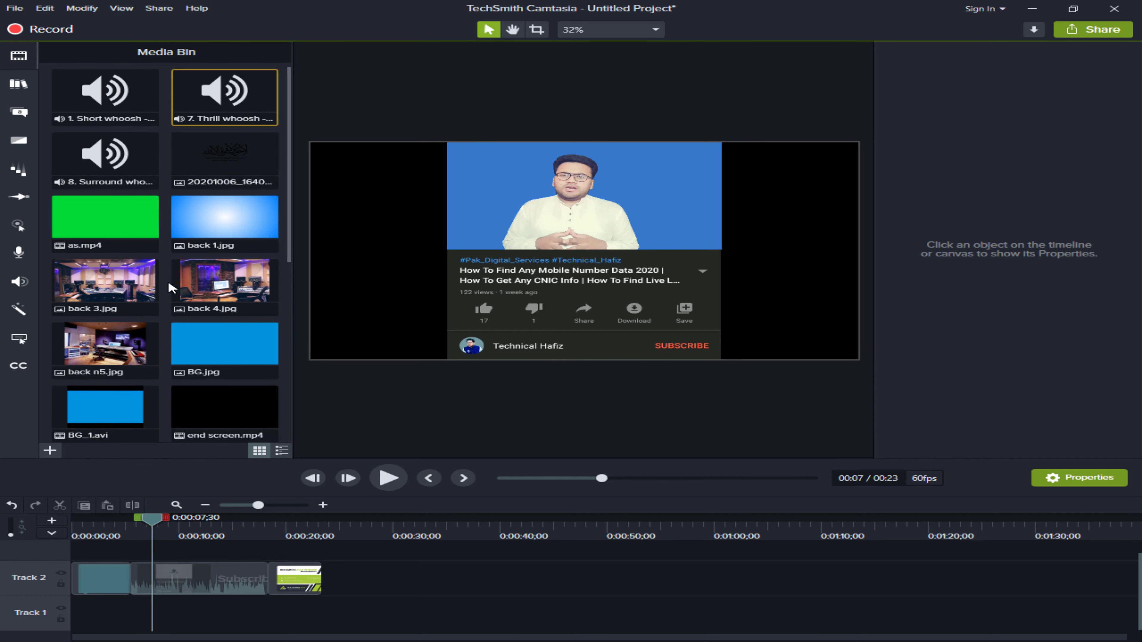
{"action": "scroll", "coordinate": [161, 249], "scroll_direction": "down", "scroll_amount": 6}
{"action": "left_click", "coordinate": [155, 246]}
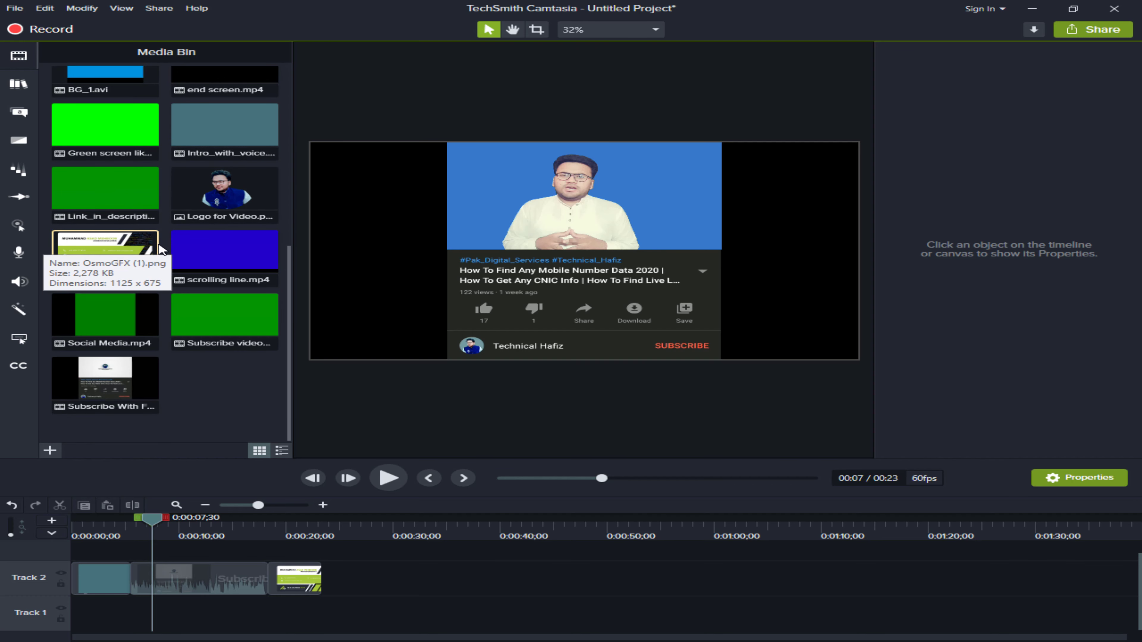
Step: Expand the Outros and Lower Thirds folders of the Camtasia 2019 library and look through the lower-third templates
{"action": "left_click", "coordinate": [18, 85]}
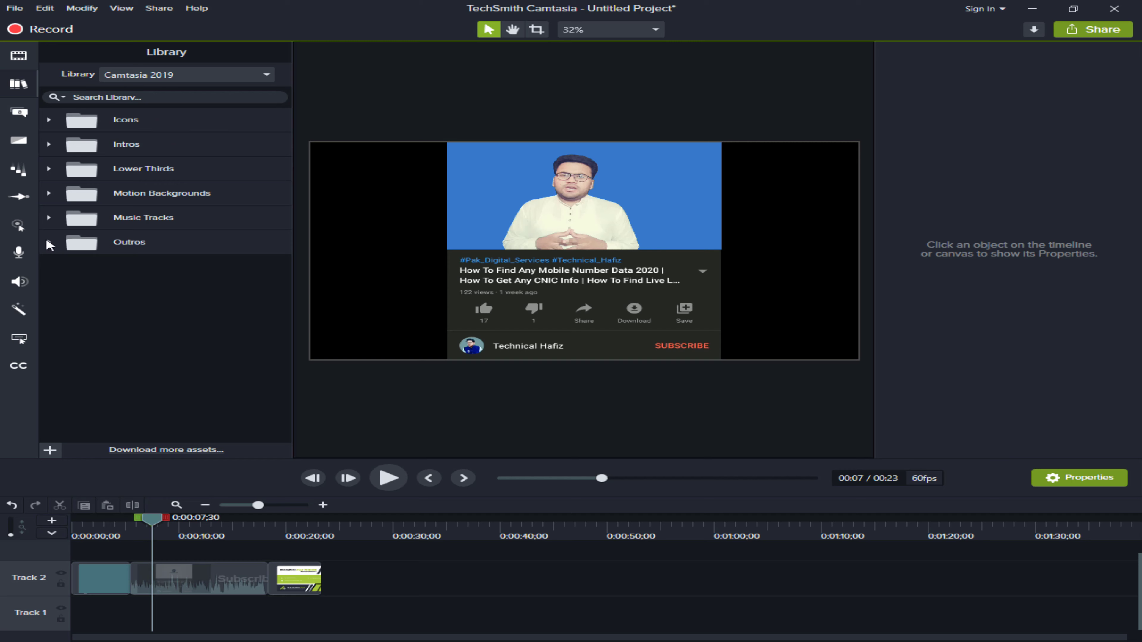
{"action": "left_click", "coordinate": [48, 243]}
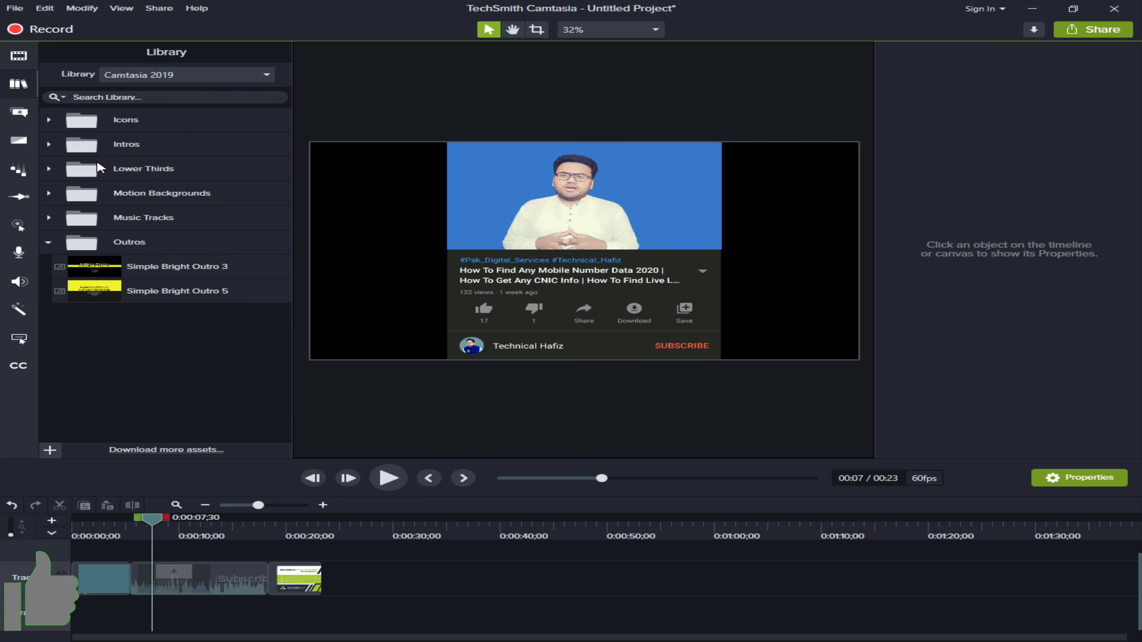
{"action": "left_click", "coordinate": [54, 176]}
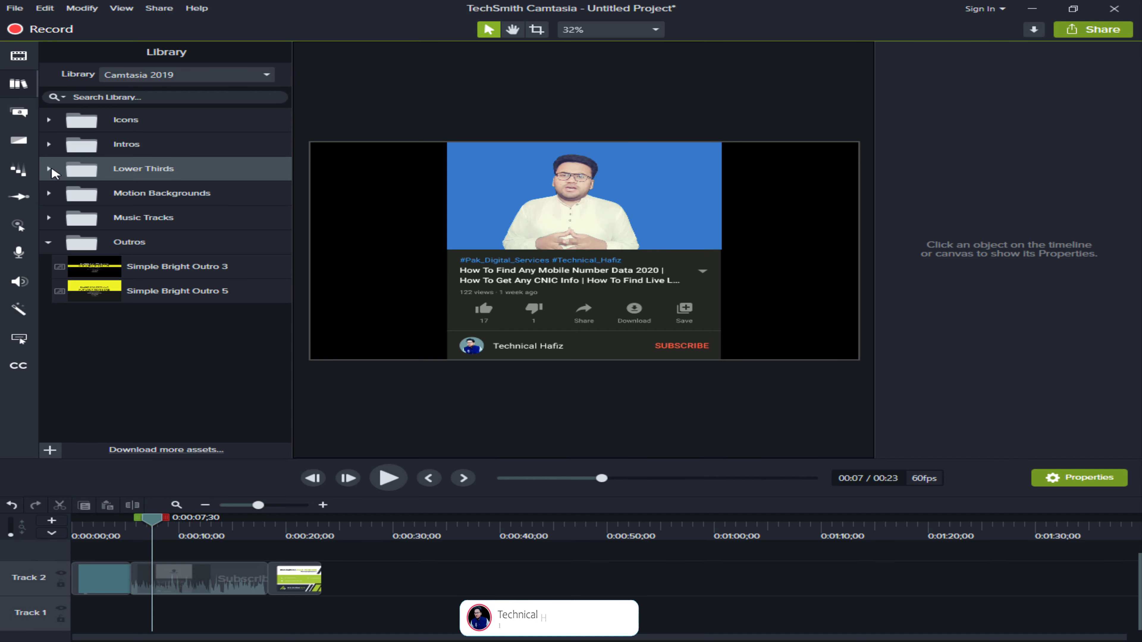
{"action": "left_click", "coordinate": [52, 169]}
{"action": "scroll", "coordinate": [160, 231], "scroll_direction": "down", "scroll_amount": 4}
{"action": "scroll", "coordinate": [161, 232], "scroll_direction": "up", "scroll_amount": 3}
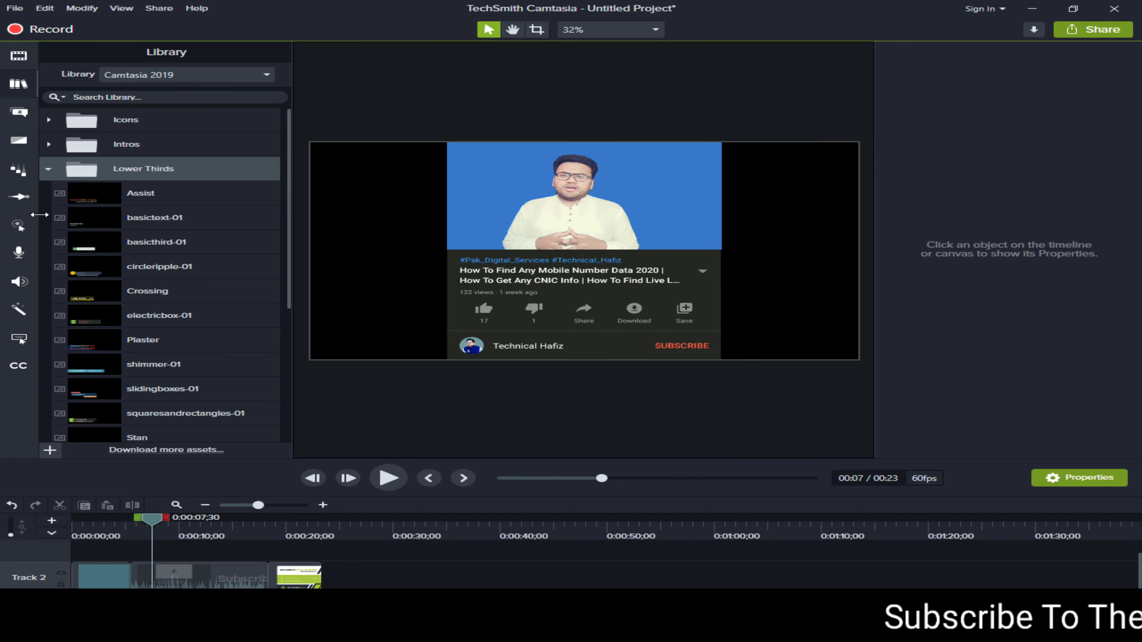
{"action": "scroll", "coordinate": [131, 231], "scroll_direction": "down", "scroll_amount": 3}
{"action": "scroll", "coordinate": [130, 230], "scroll_direction": "up", "scroll_amount": 4}
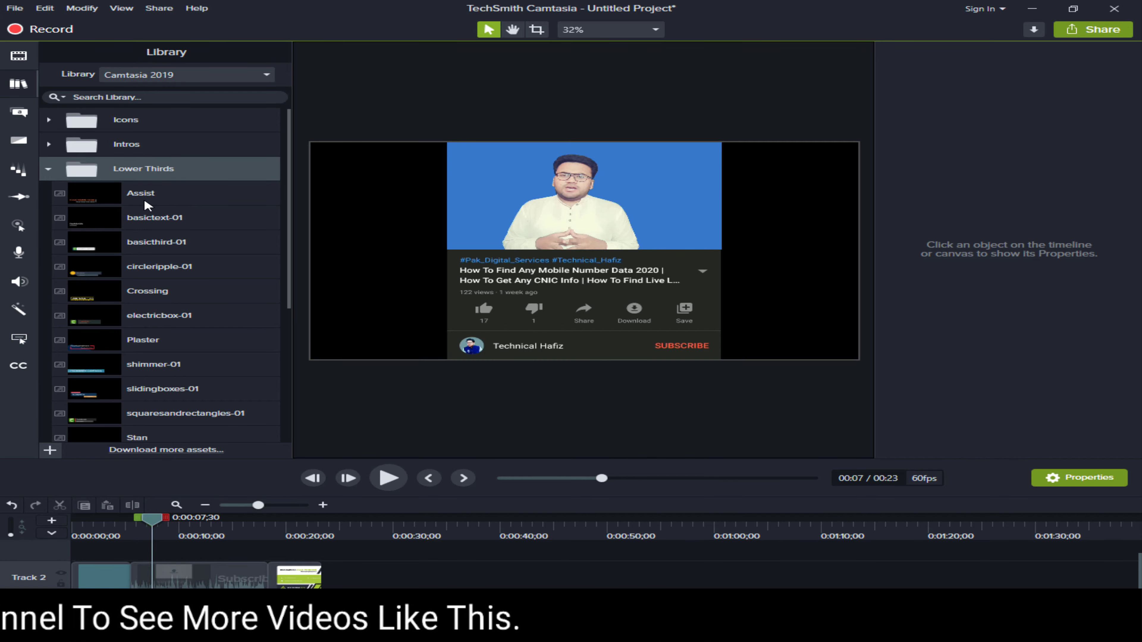
Step: Place the Assist lower third on Track 3 above the Subscribe With Face clip, starting at about 6.5 seconds, and preview its animation
{"action": "left_click_drag", "start_coordinate": [135, 199], "coordinate": [440, 549]}
{"action": "key", "text": "ctrl+z"}
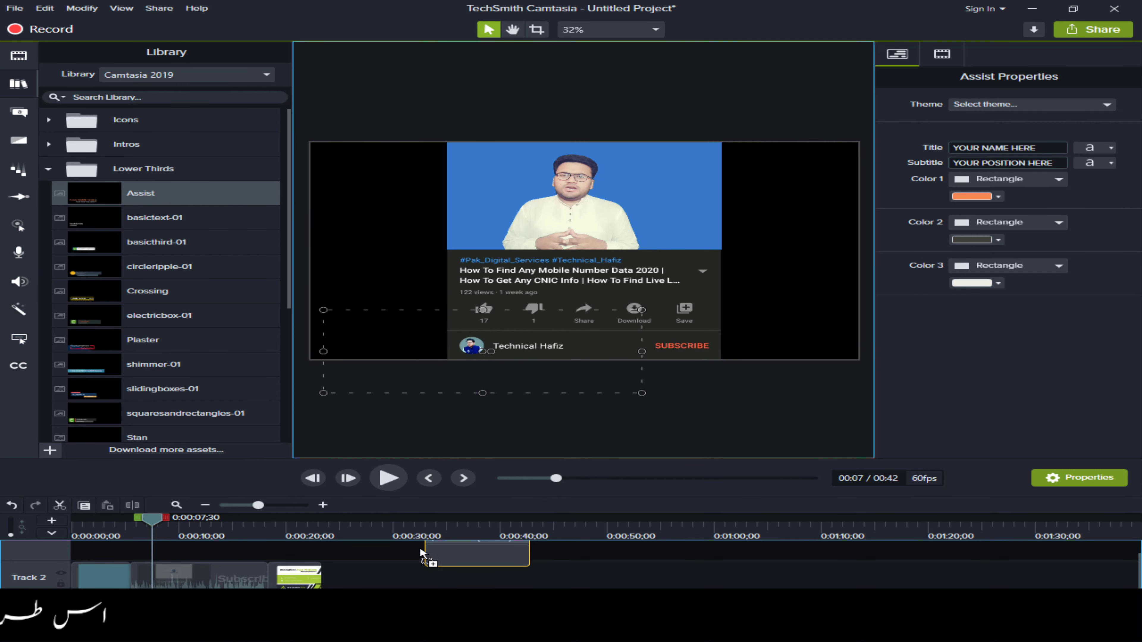
{"action": "left_click_drag", "start_coordinate": [317, 535], "coordinate": [135, 559]}
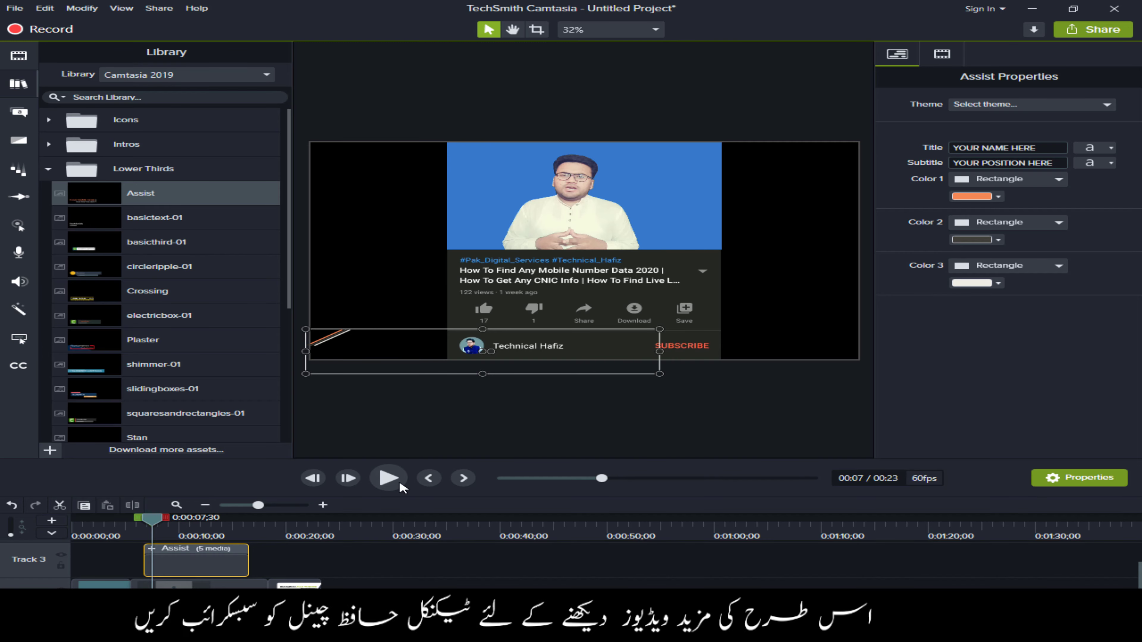
{"action": "left_click", "coordinate": [381, 482]}
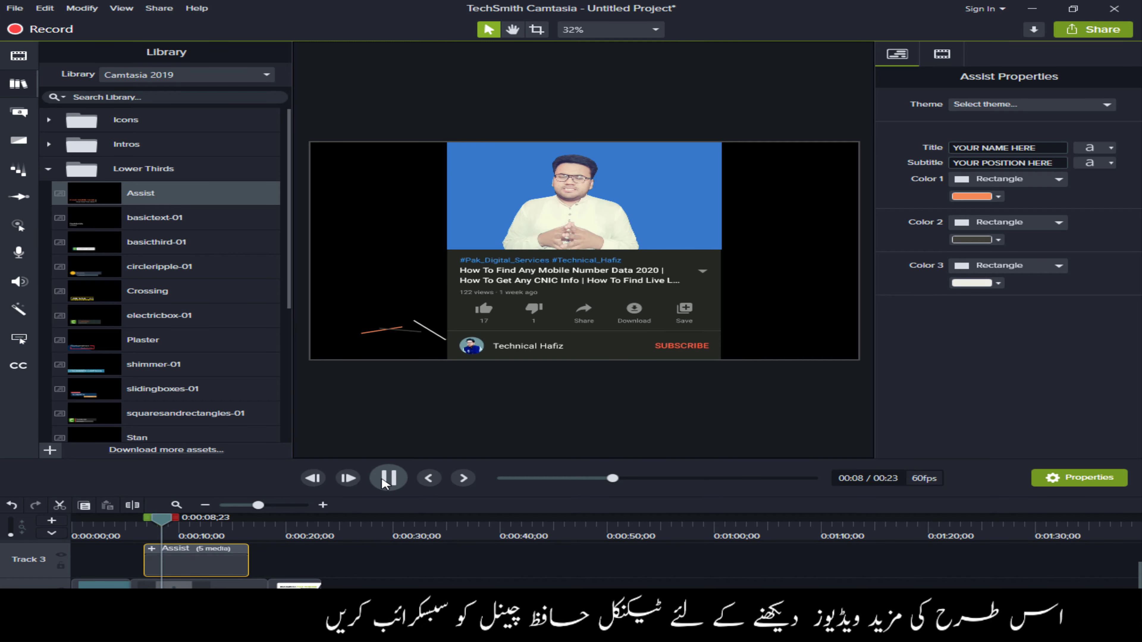
{"action": "left_click", "coordinate": [382, 483]}
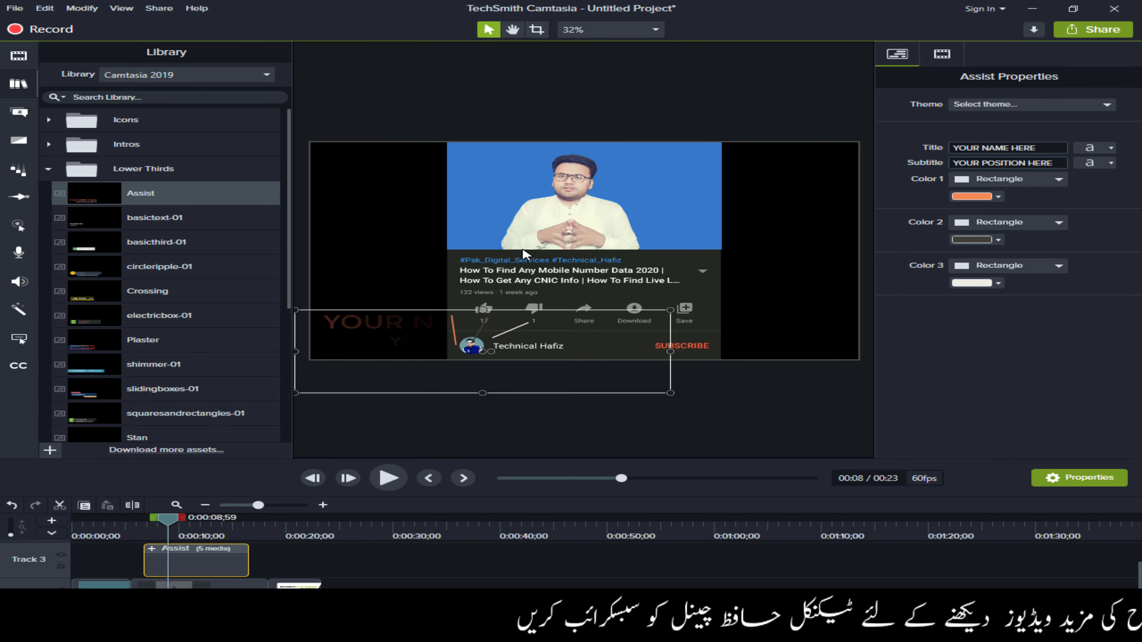
Step: Silence the audio of the Subscribe With Face clip on Track 2 and play the section under the lower third
{"action": "left_click", "coordinate": [164, 584]}
{"action": "right_click", "coordinate": [164, 585]}
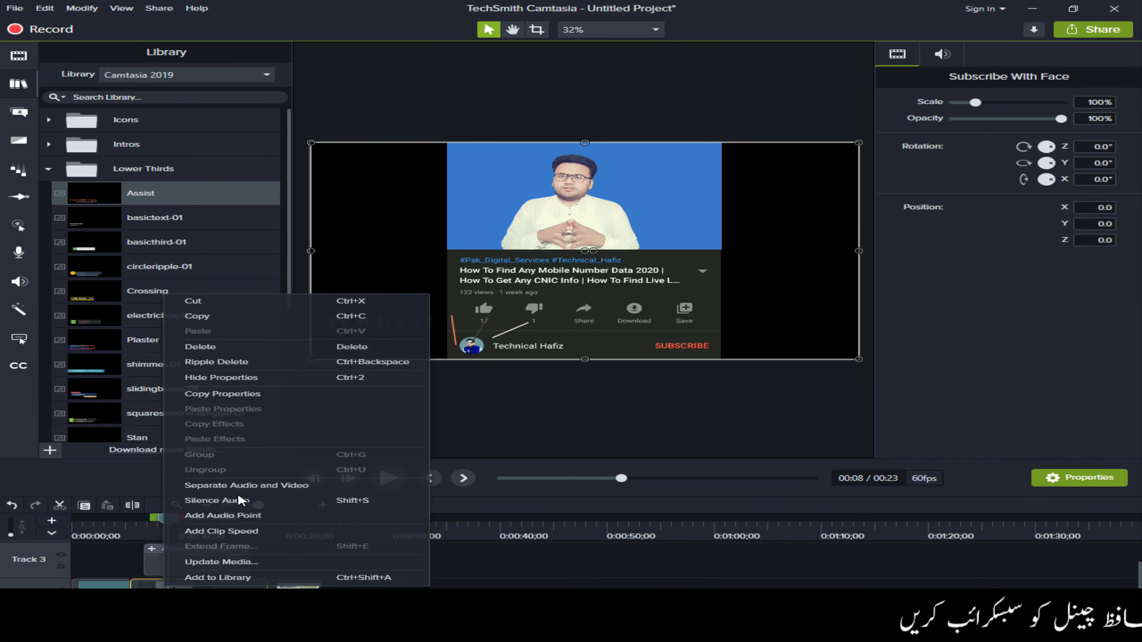
{"action": "left_click", "coordinate": [204, 586]}
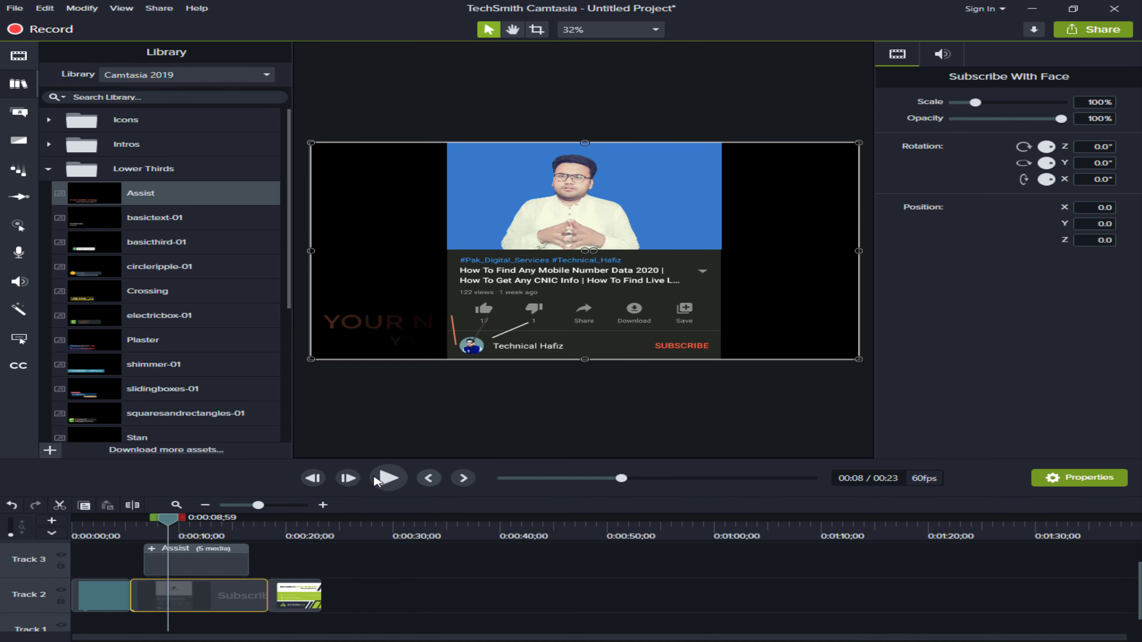
{"action": "left_click", "coordinate": [395, 483]}
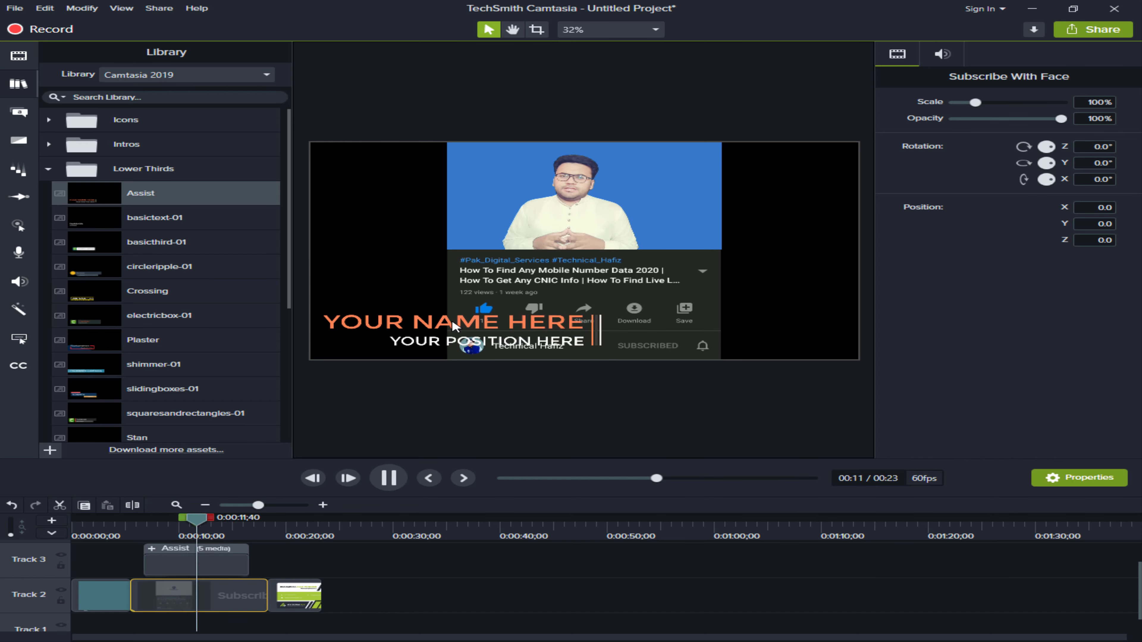
{"action": "left_click", "coordinate": [389, 479]}
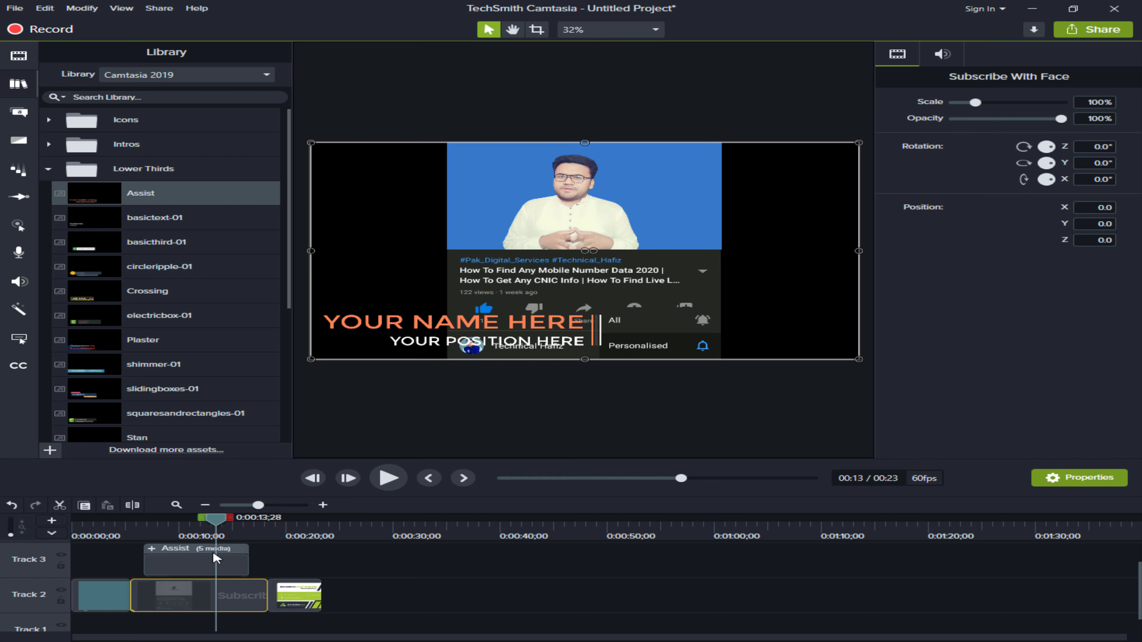
{"action": "left_click_drag", "start_coordinate": [142, 555], "coordinate": [200, 557]}
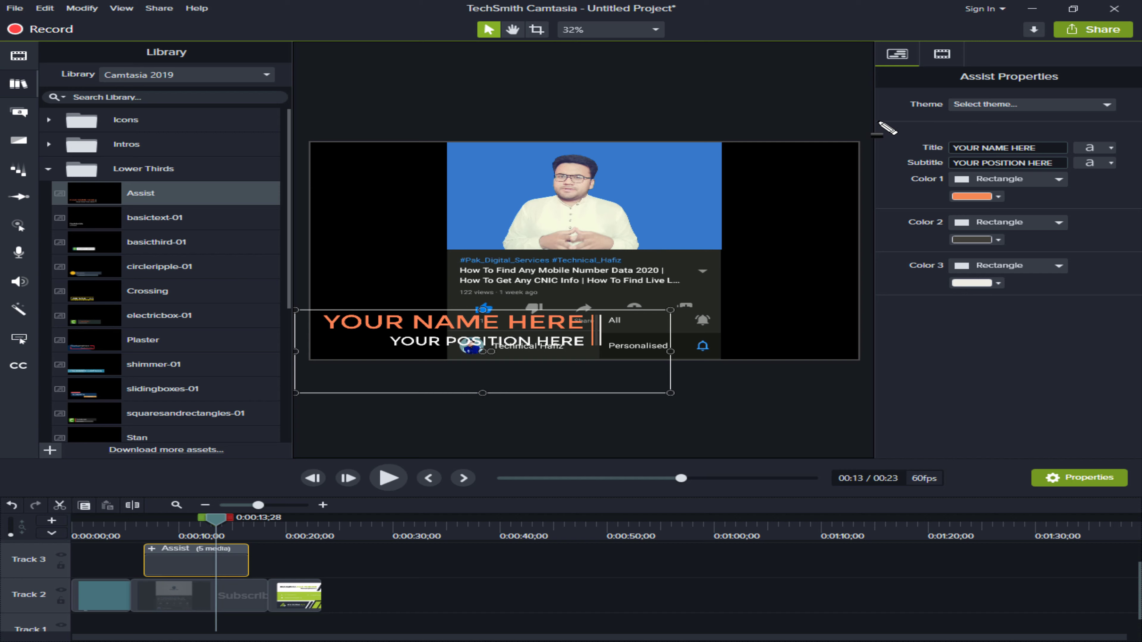
{"action": "left_click_drag", "start_coordinate": [879, 122], "coordinate": [1130, 210]}
{"action": "left_click", "coordinate": [1011, 145]}
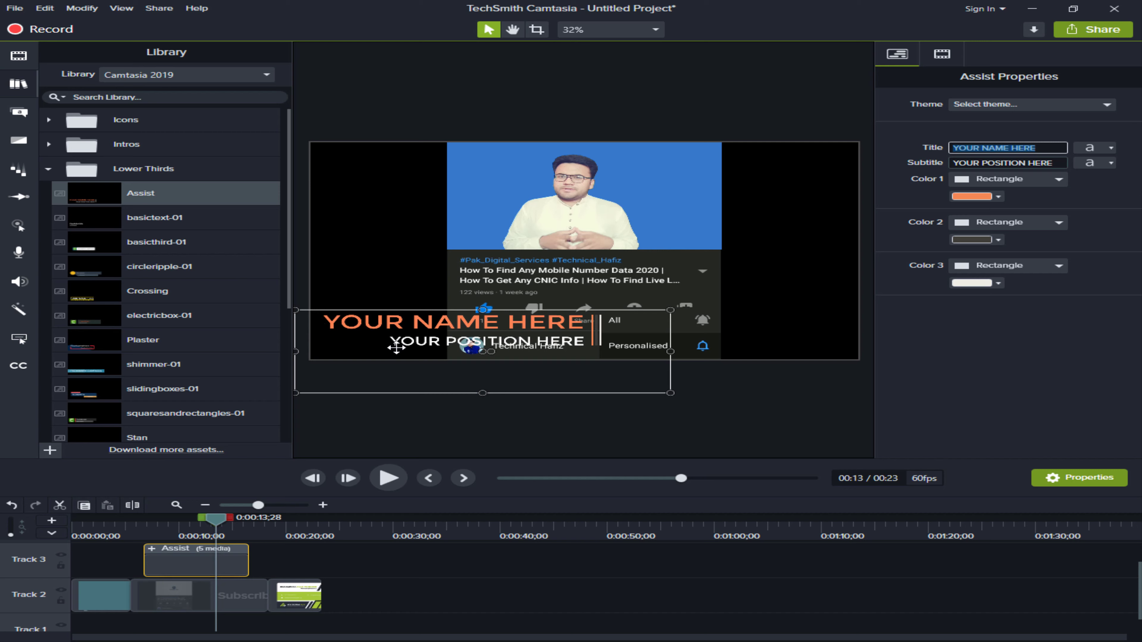
{"action": "left_click_drag", "start_coordinate": [639, 245], "coordinate": [664, 298]}
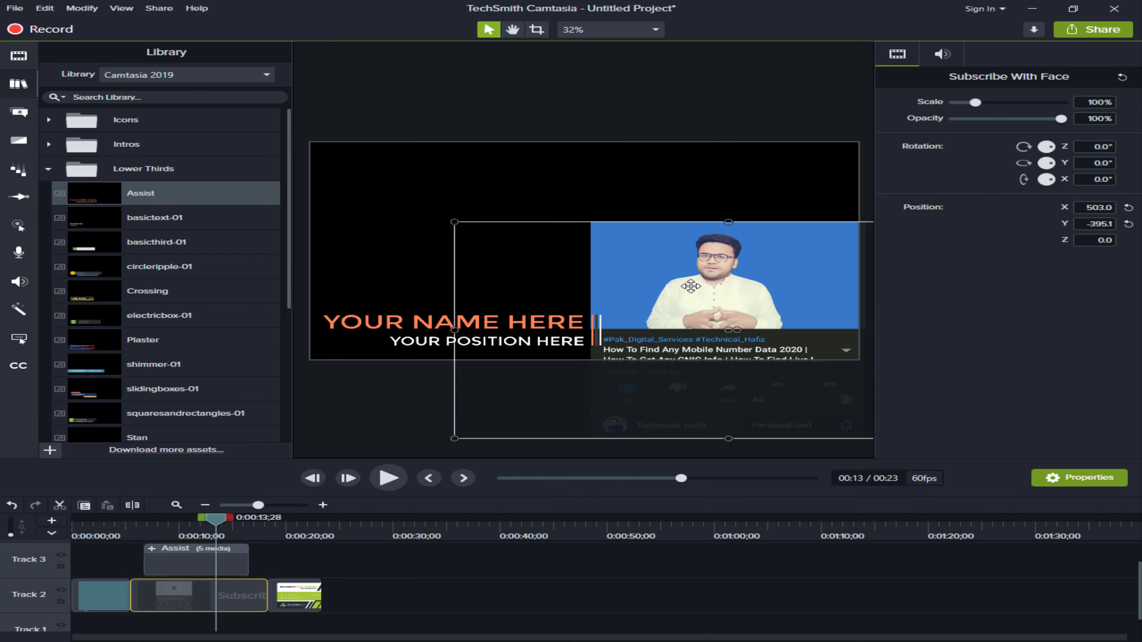
{"action": "key", "text": "ctrl+z"}
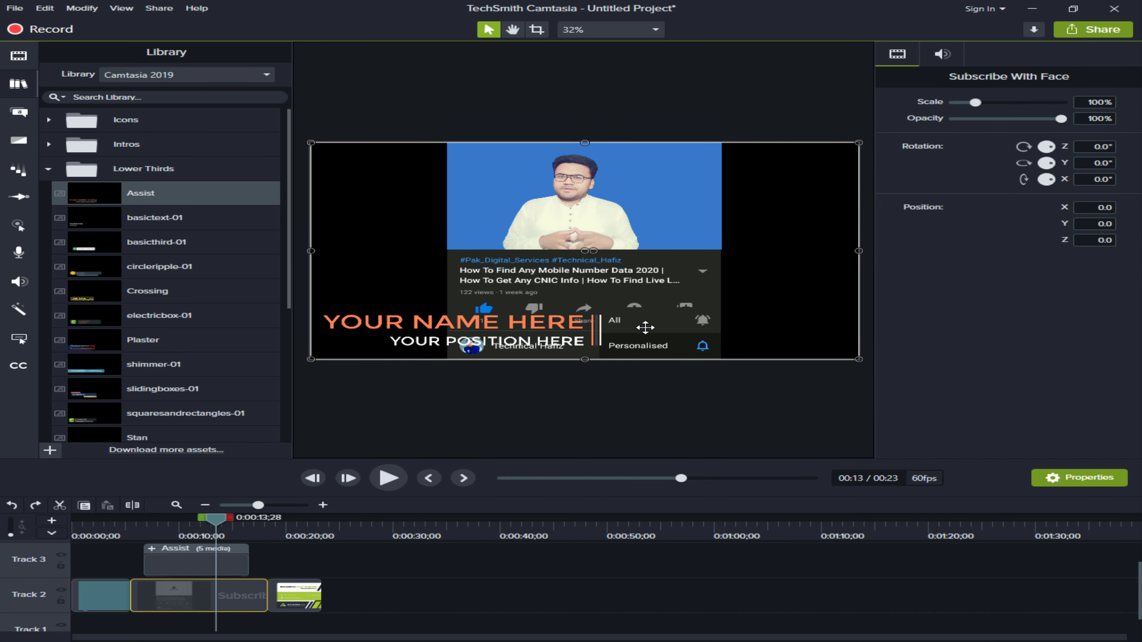
Step: Set the Assist lower third's title to the presenter's name and its subtitle to YOUTUBE
{"action": "left_click", "coordinate": [540, 333]}
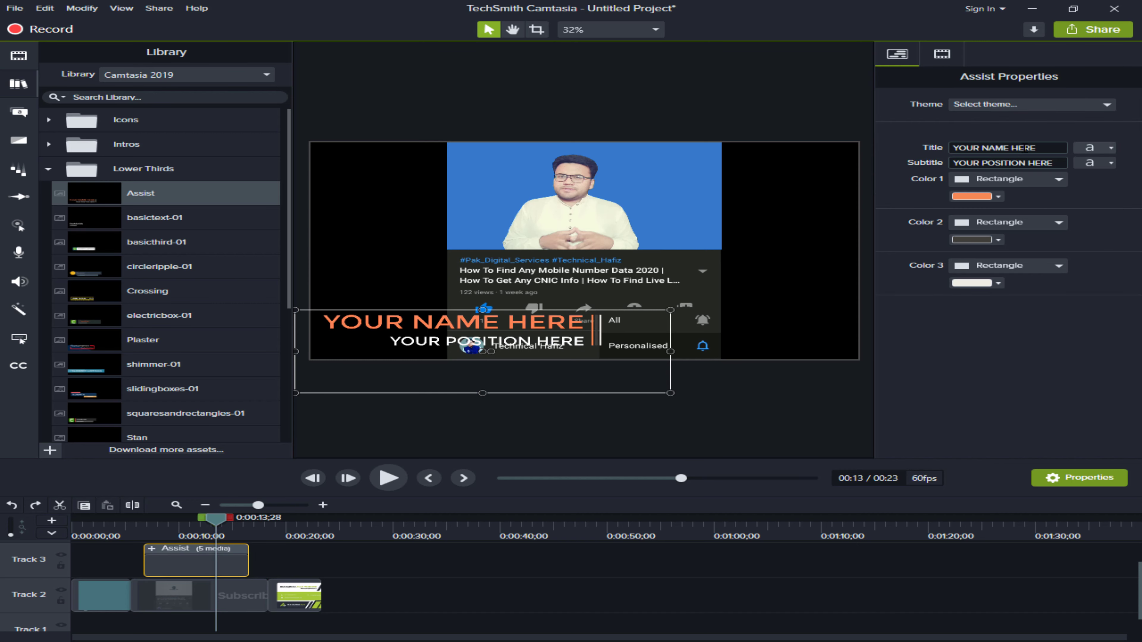
{"action": "left_click", "coordinate": [1025, 148]}
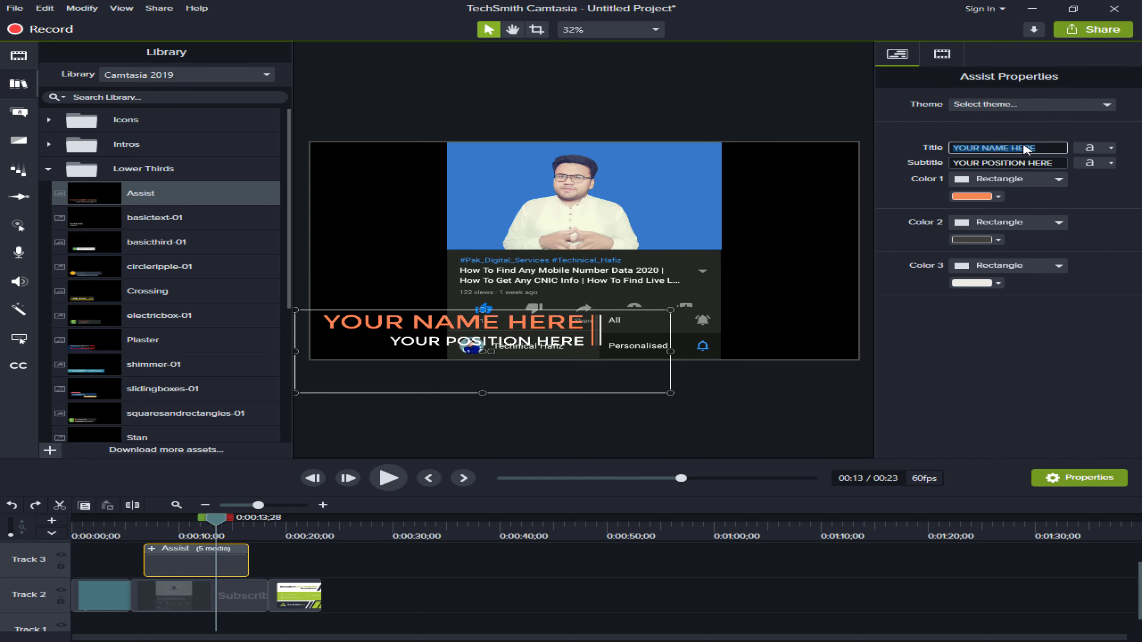
{"action": "type", "text": "ASAD"}
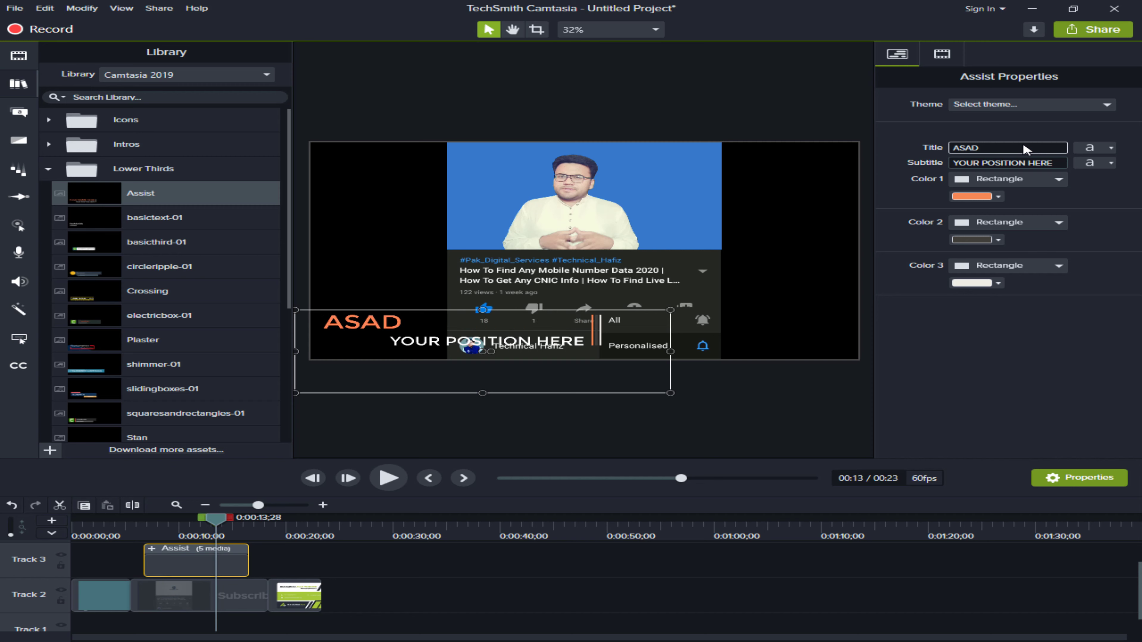
{"action": "left_click", "coordinate": [1026, 161]}
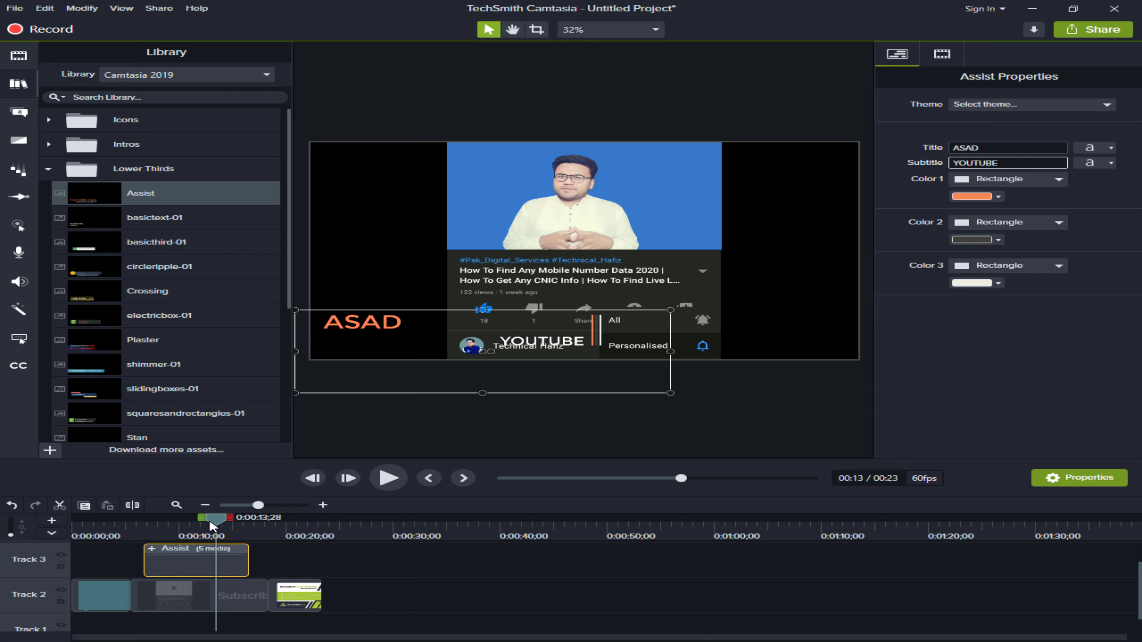
Step: Play the edited lower third from the start of its clip, at about 6 seconds, to check the new text
{"action": "left_click_drag", "start_coordinate": [212, 527], "coordinate": [145, 524]}
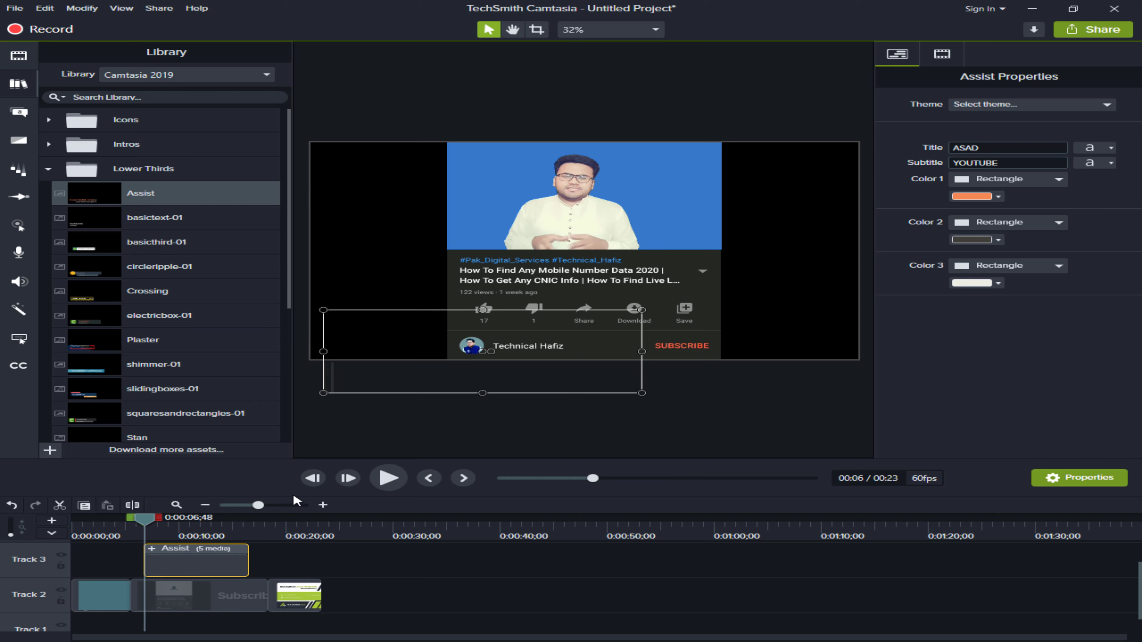
{"action": "left_click", "coordinate": [389, 478]}
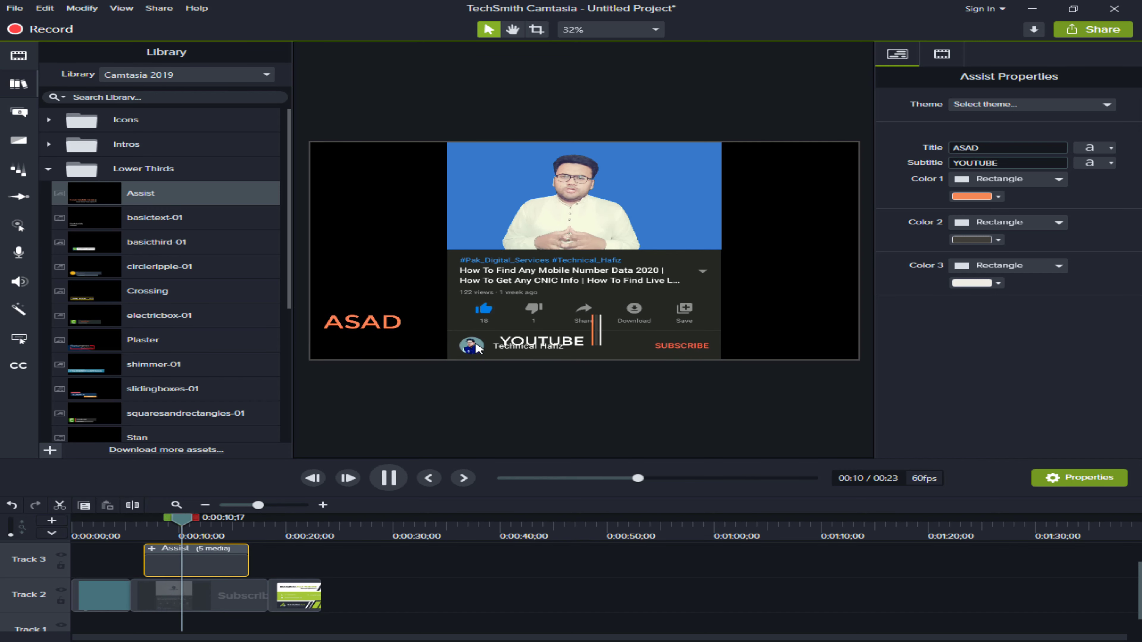
{"action": "left_click", "coordinate": [372, 326]}
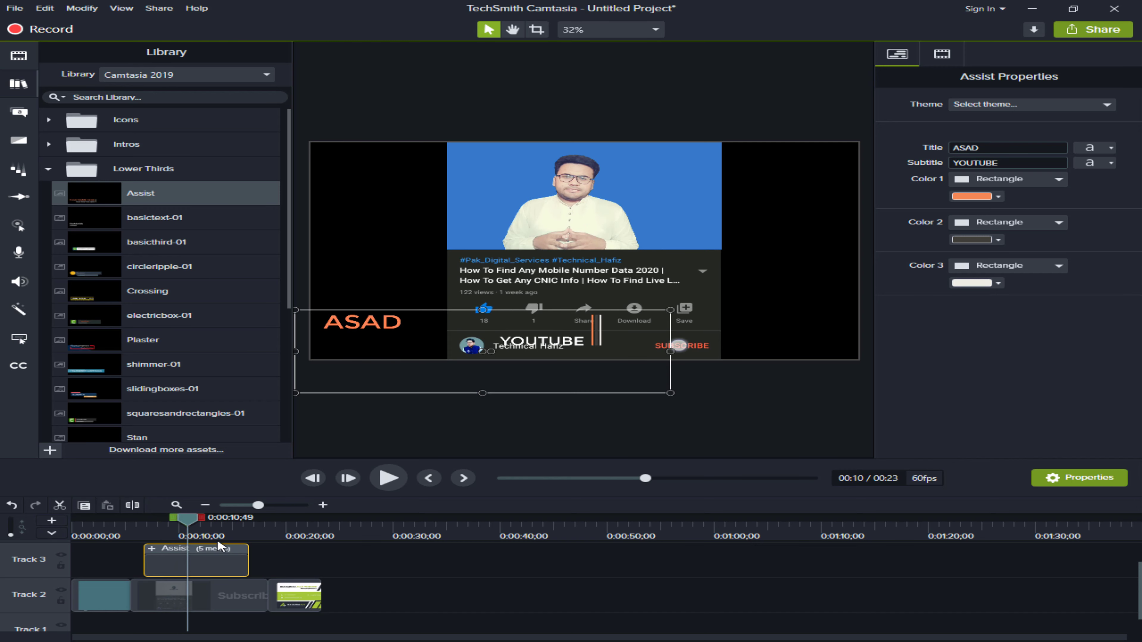
Step: Move the Assist clip to the start of the timeline, preview it, and reposition its text over the middle of the video frame
{"action": "left_click_drag", "start_coordinate": [155, 557], "coordinate": [118, 558]}
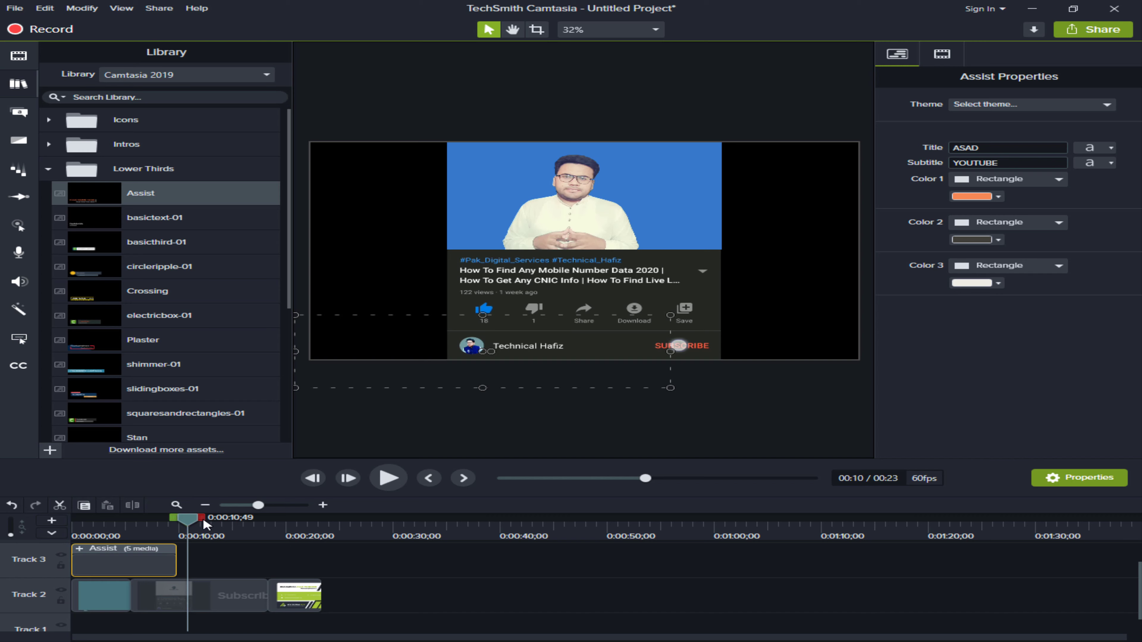
{"action": "left_click_drag", "start_coordinate": [193, 524], "coordinate": [73, 522]}
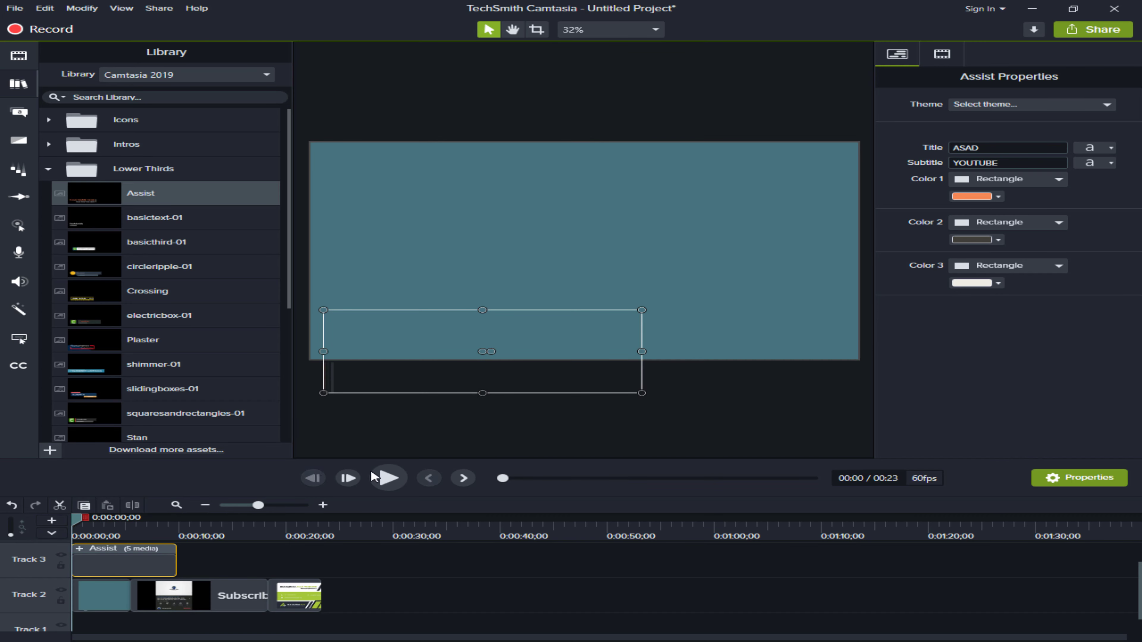
{"action": "left_click", "coordinate": [388, 479]}
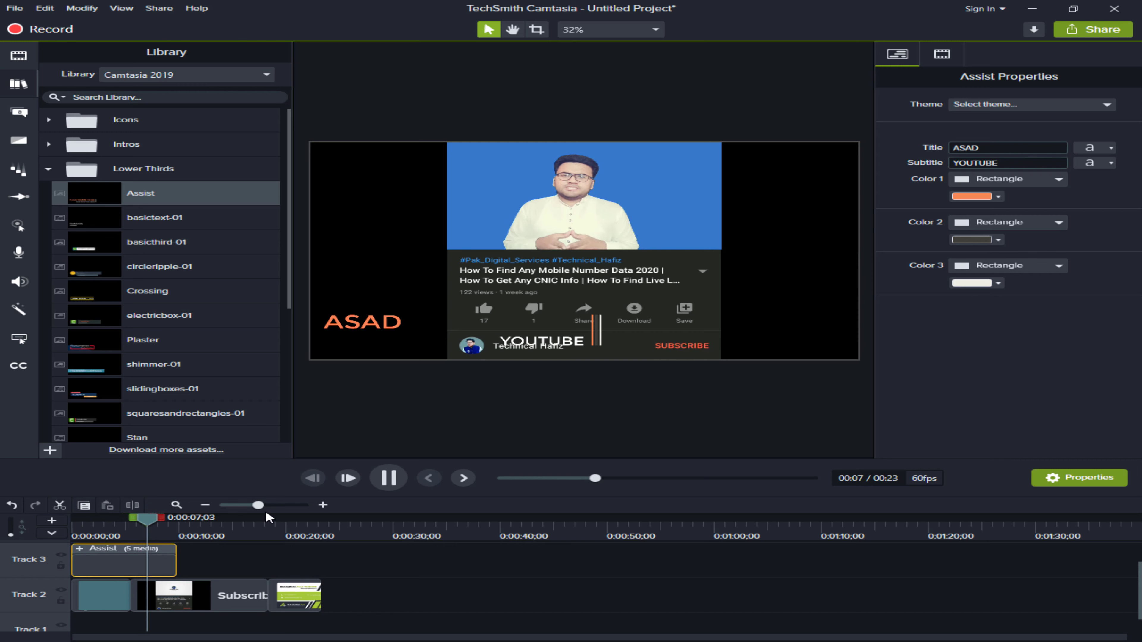
{"action": "key", "text": "space"}
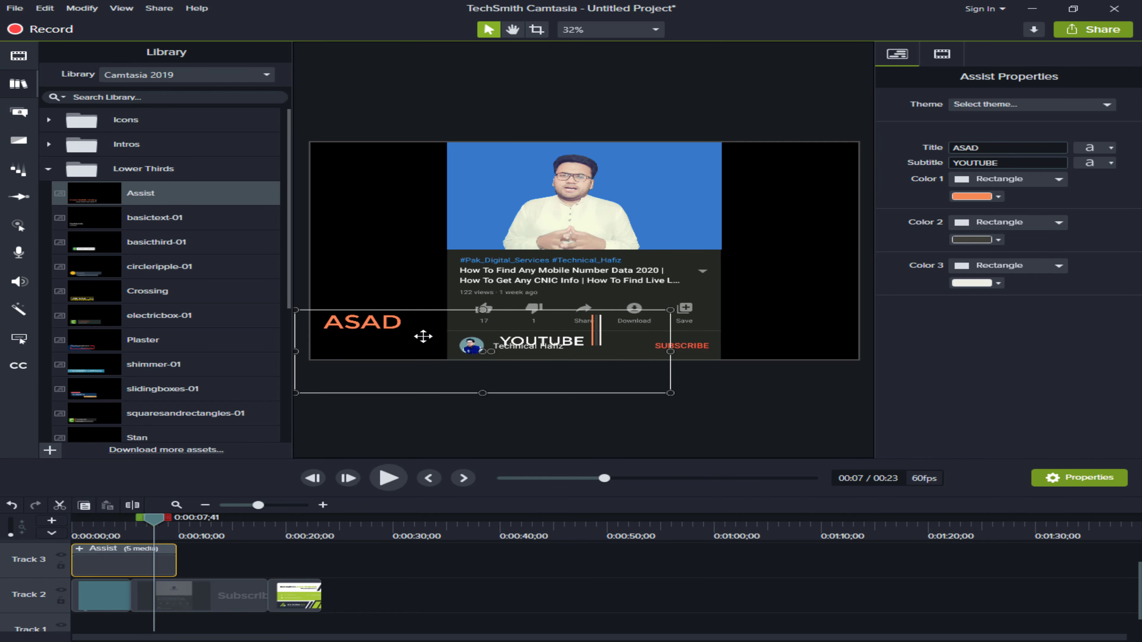
{"action": "left_click_drag", "start_coordinate": [423, 337], "coordinate": [552, 249]}
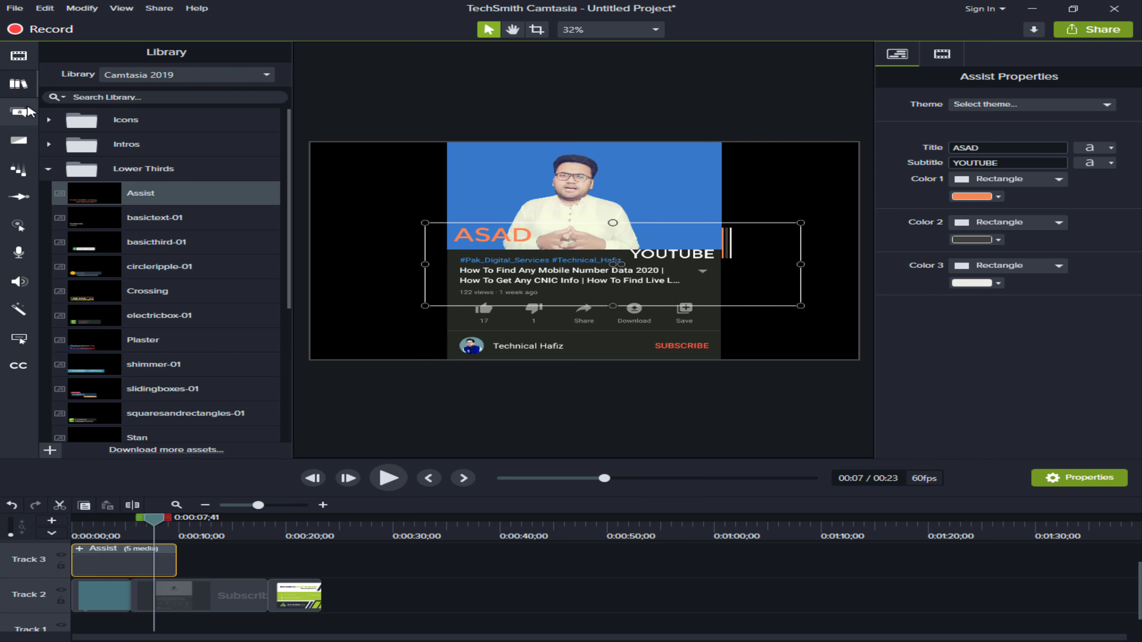
Step: Revisit the media and library assets, and open the Basic style callout annotations
{"action": "left_click", "coordinate": [19, 56]}
{"action": "left_click", "coordinate": [19, 84]}
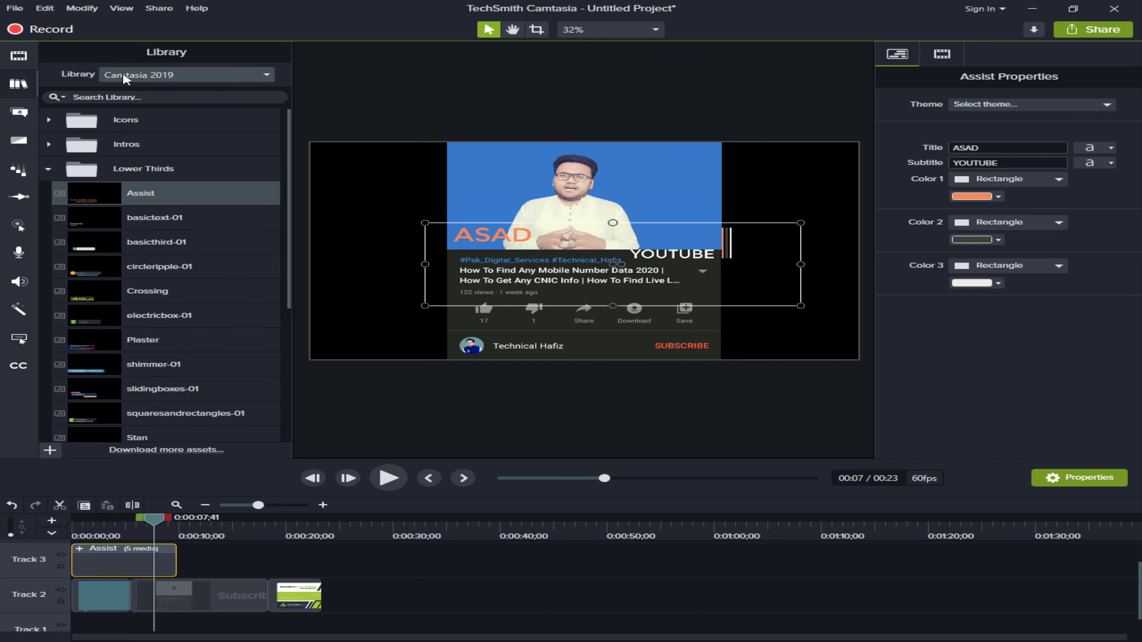
{"action": "left_click", "coordinate": [20, 115]}
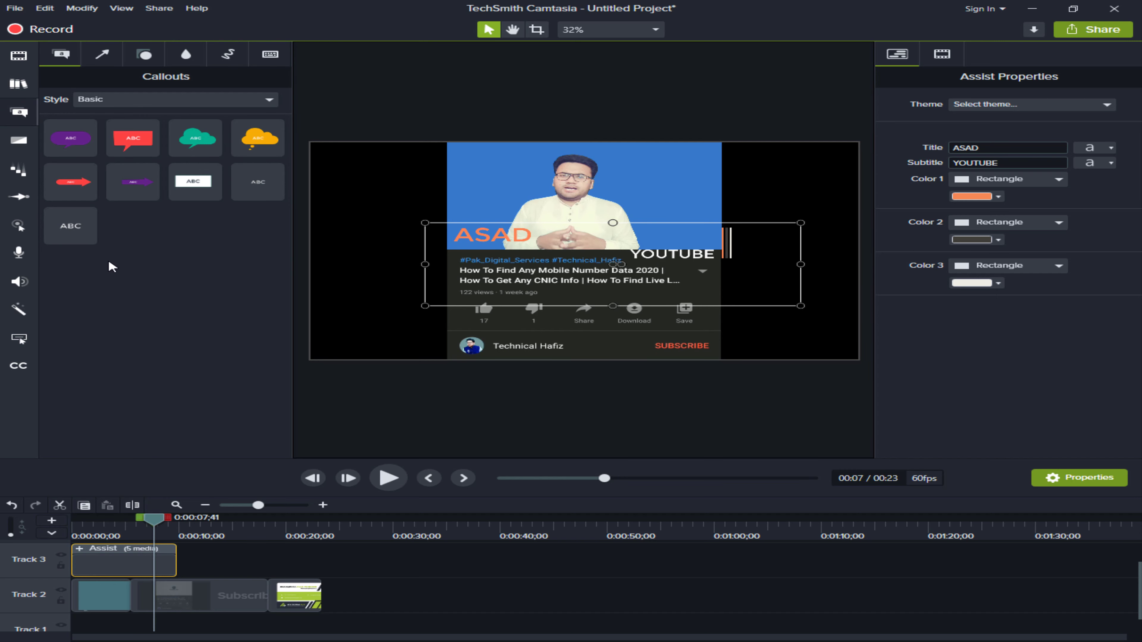
Step: Delete the Assist lower third from Track 3
{"action": "mouse_move", "coordinate": [539, 265]}
{"action": "left_mouse_down"}
{"action": "mouse_move", "coordinate": [473, 265]}
{"action": "mouse_move", "coordinate": [541, 264]}
{"action": "left_mouse_up"}
{"action": "left_click", "coordinate": [140, 551]}
{"action": "key", "text": "Delete"}
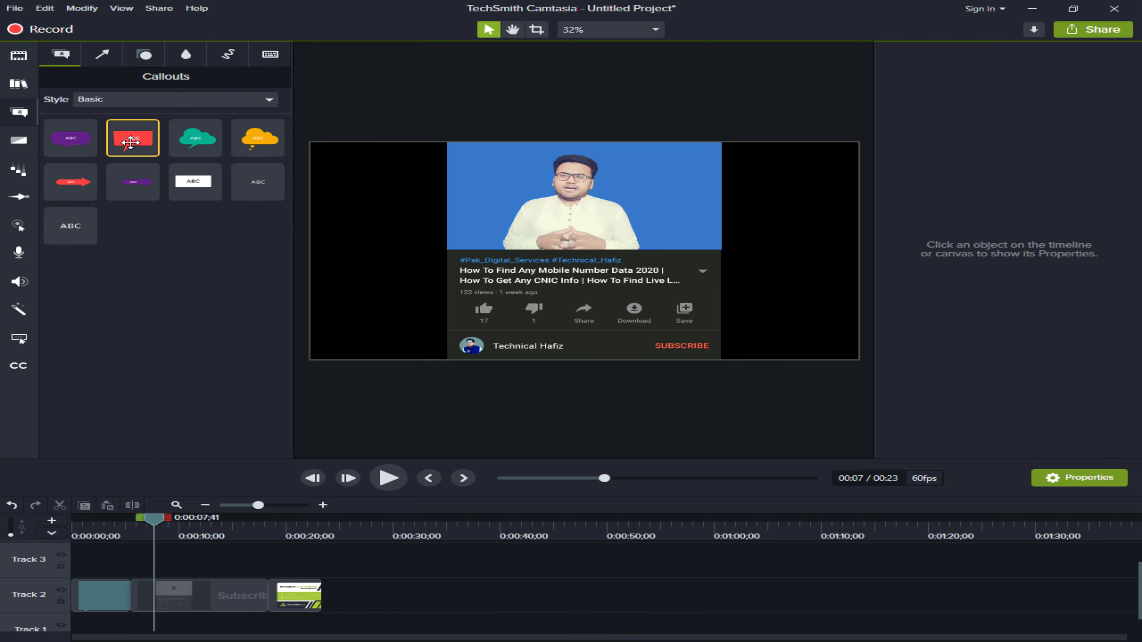
Step: Add the red speech bubble callout to Track 3 at about 7 seconds, placing it at the video's upper right with its tail towards the presenter
{"action": "left_click_drag", "start_coordinate": [130, 142], "coordinate": [158, 570]}
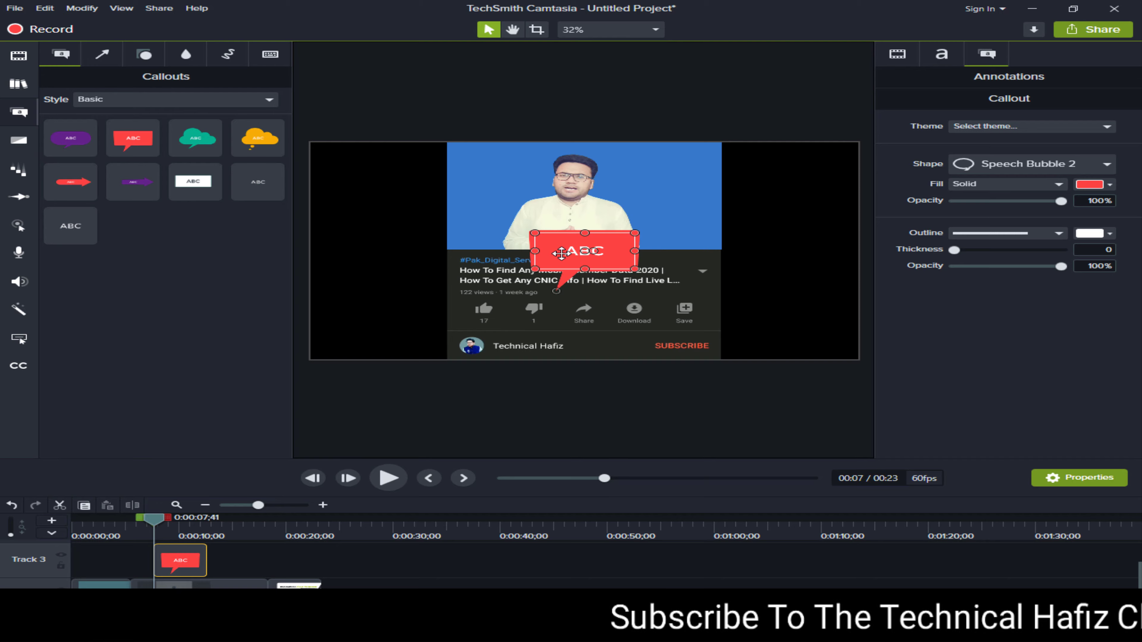
{"action": "left_click_drag", "start_coordinate": [577, 235], "coordinate": [695, 158]}
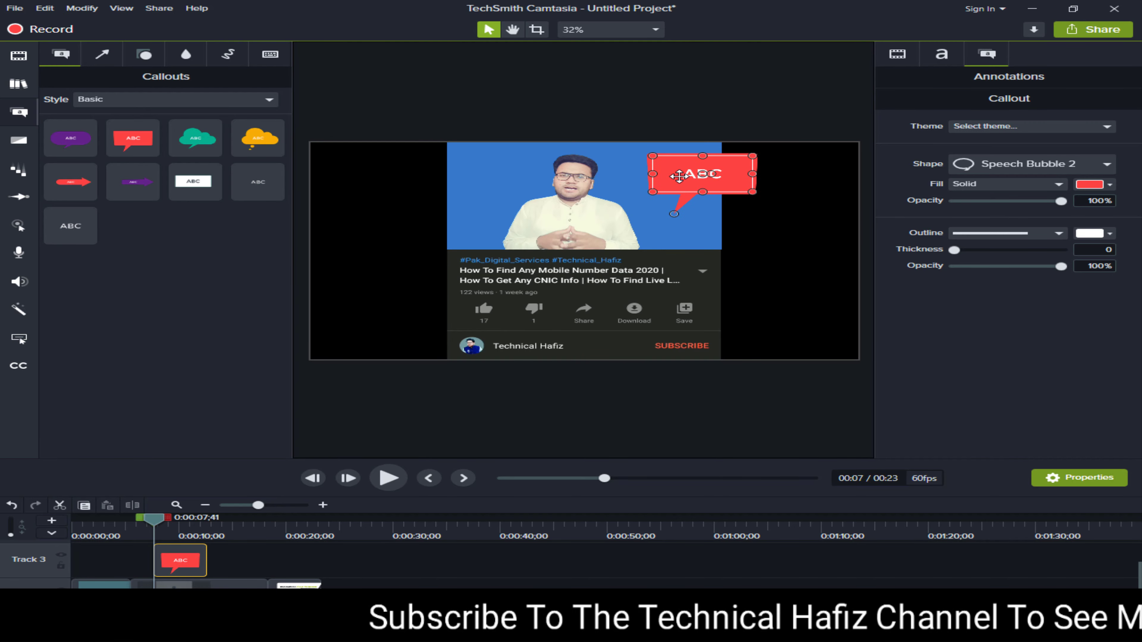
{"action": "left_click_drag", "start_coordinate": [675, 215], "coordinate": [603, 187]}
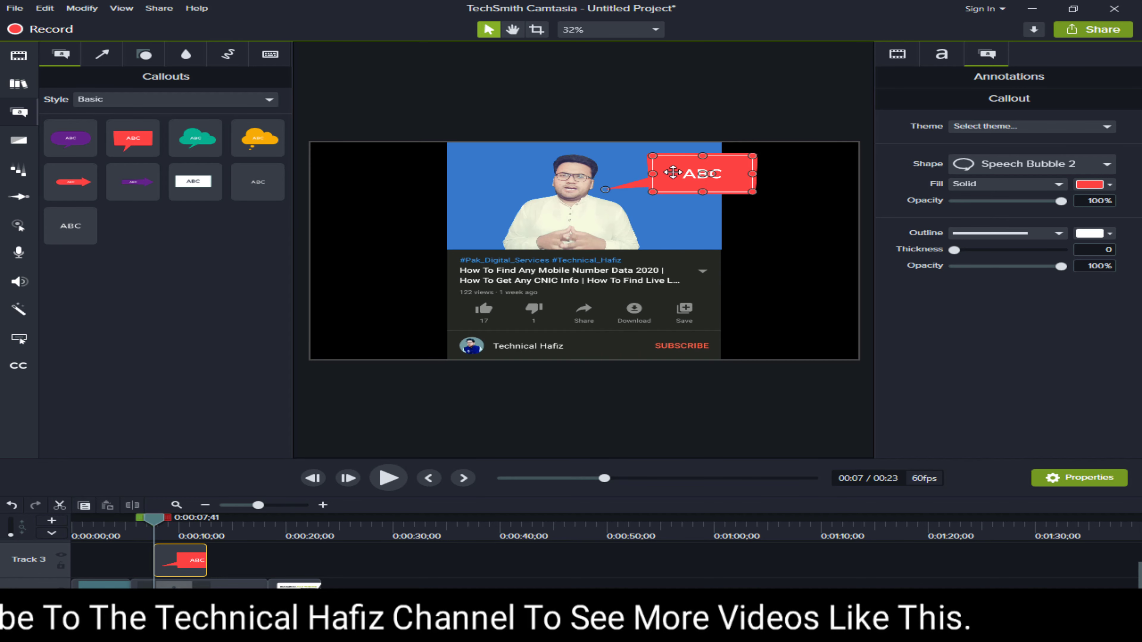
{"action": "left_click_drag", "start_coordinate": [721, 176], "coordinate": [756, 171]}
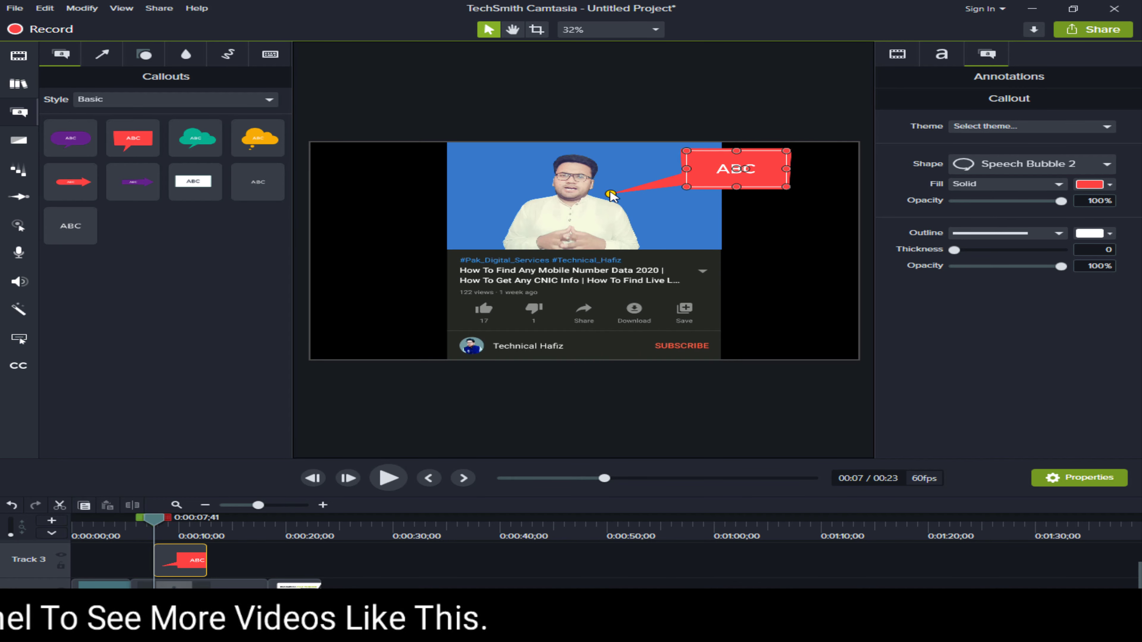
{"action": "left_click_drag", "start_coordinate": [638, 184], "coordinate": [607, 194]}
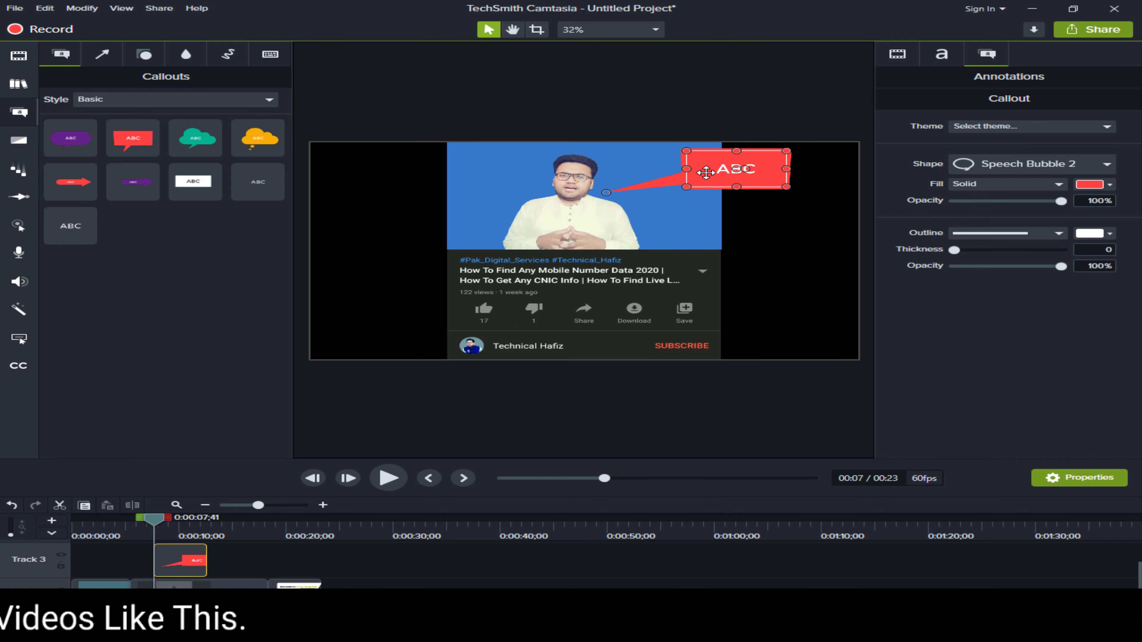
Step: Split the callout clip at 10 seconds and replace the ABC text in its second part with a person's name
{"action": "double_click", "coordinate": [728, 169]}
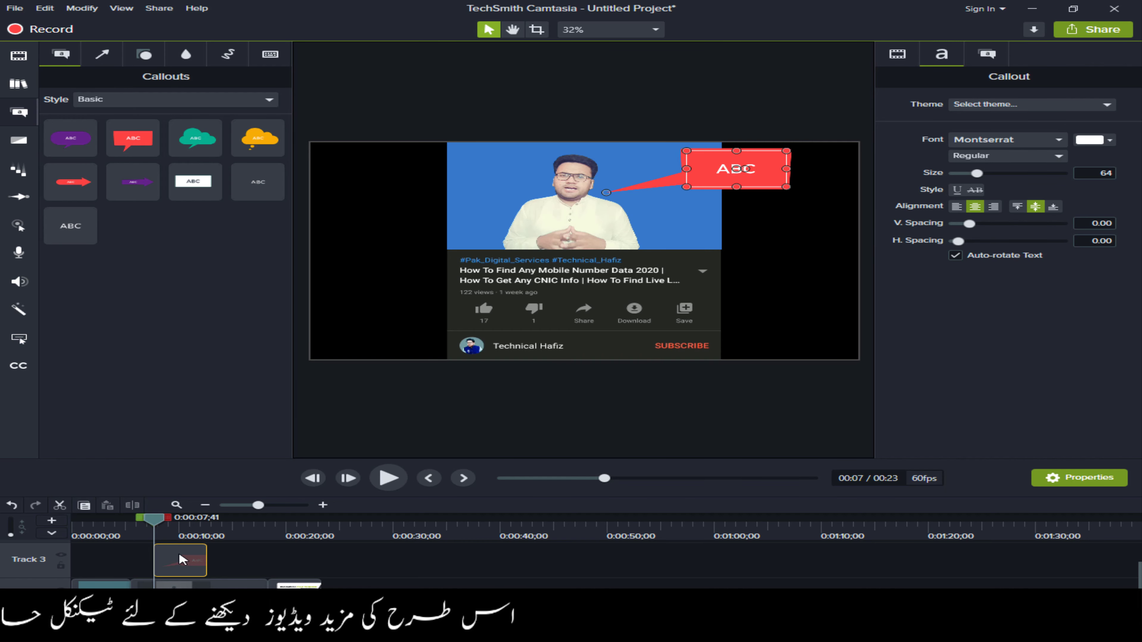
{"action": "left_click", "coordinate": [180, 574]}
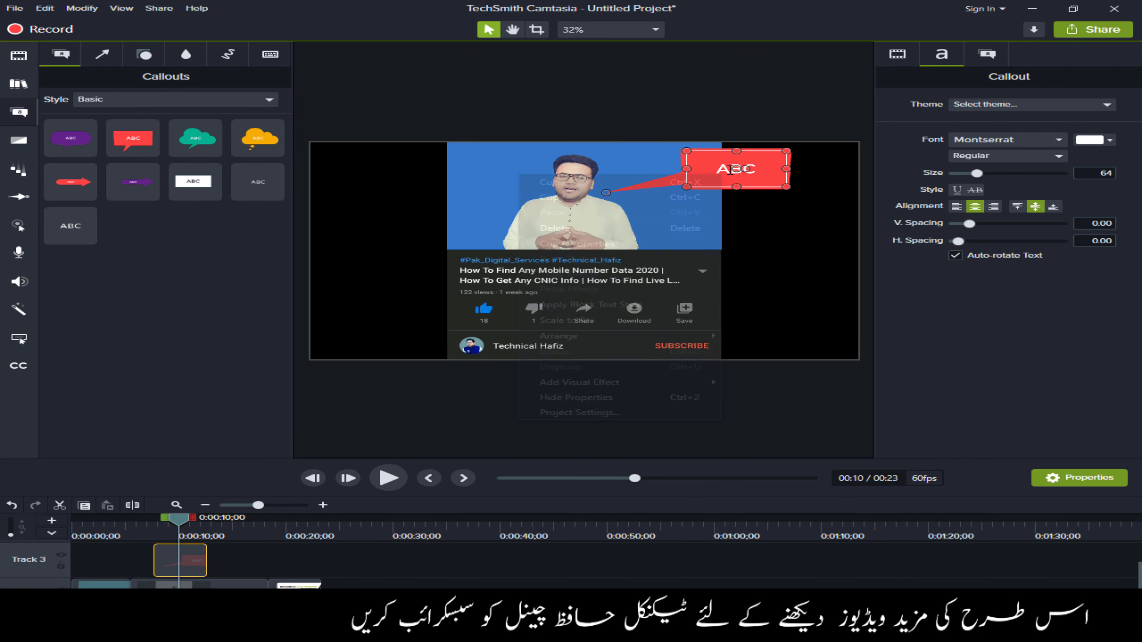
{"action": "right_click", "coordinate": [731, 169]}
{"action": "left_click", "coordinate": [702, 183]}
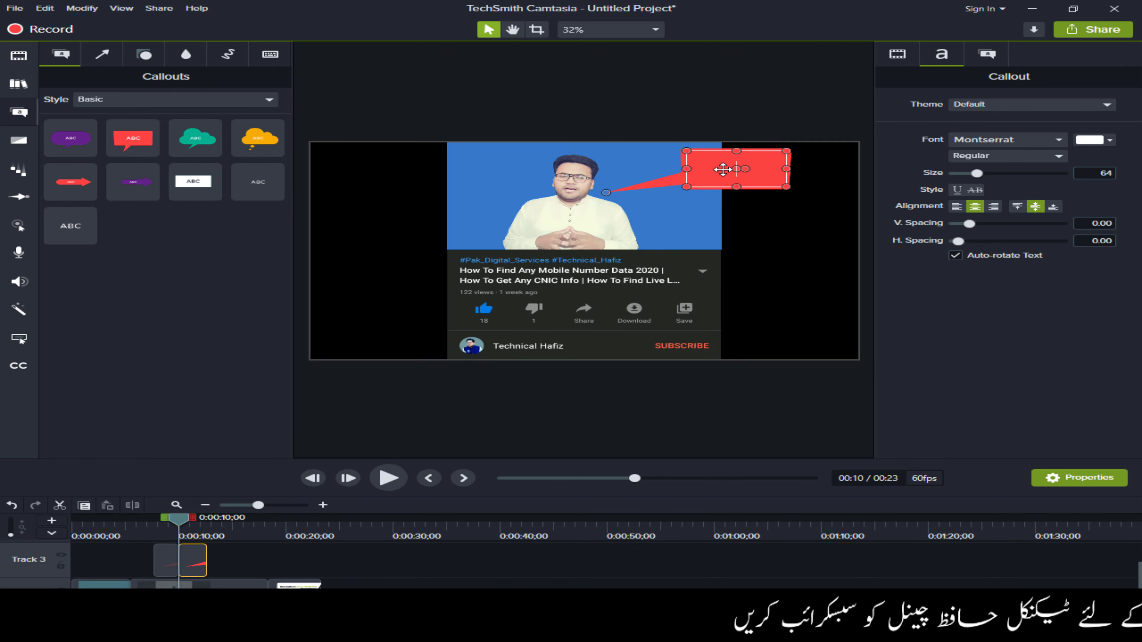
{"action": "key", "text": "ctrl+v"}
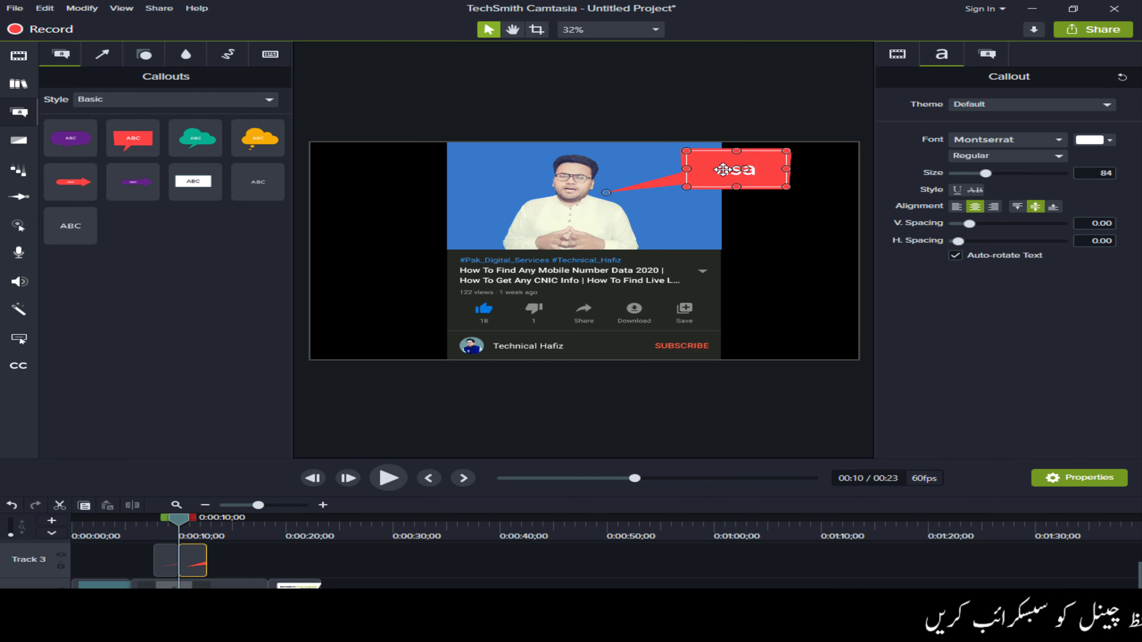
{"action": "type", "text": "a"}
{"action": "key", "text": "BackSpace"}
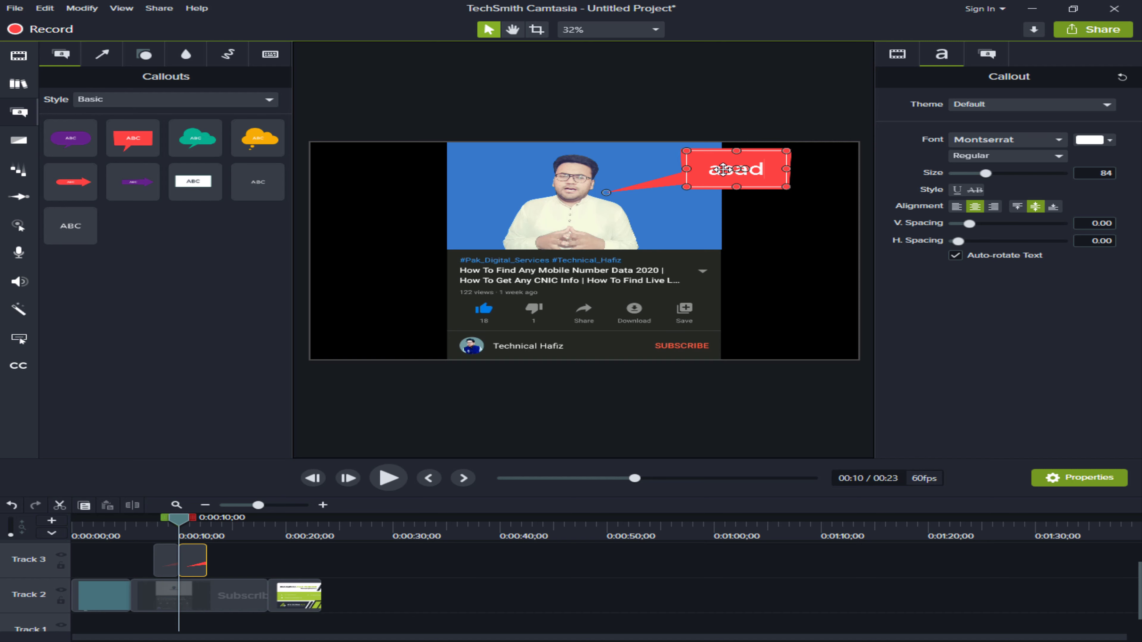
{"action": "key", "text": "Return"}
{"action": "left_click", "coordinate": [739, 232]}
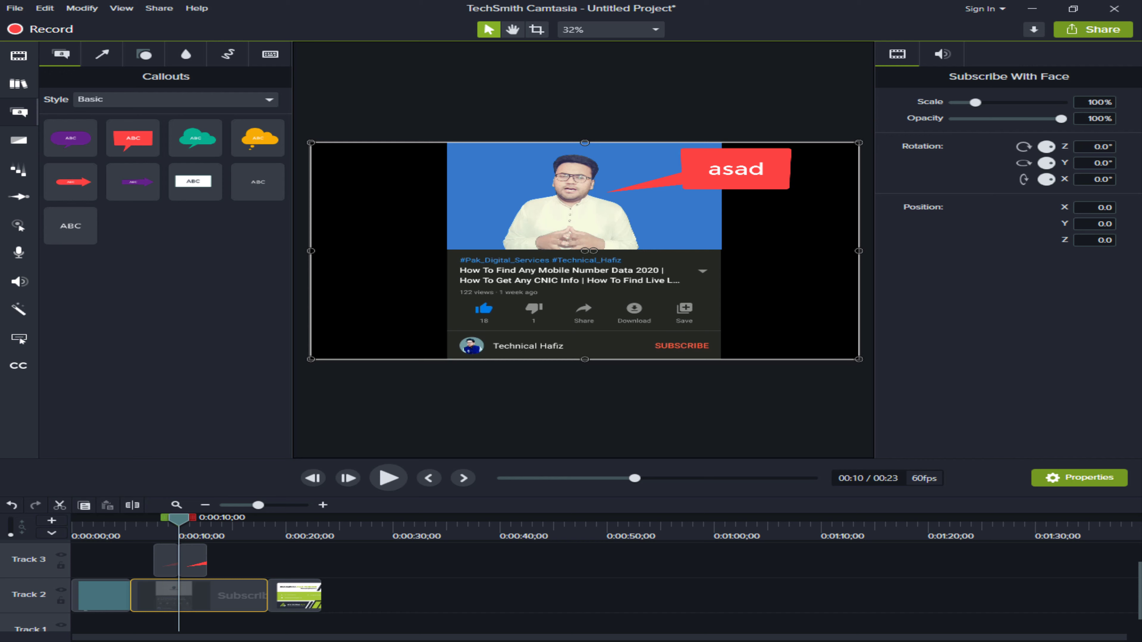
Step: Play the timeline from just before the callouts and revisit both parts to compare their texts
{"action": "left_click_drag", "start_coordinate": [182, 522], "coordinate": [145, 522]}
{"action": "left_click", "coordinate": [388, 478]}
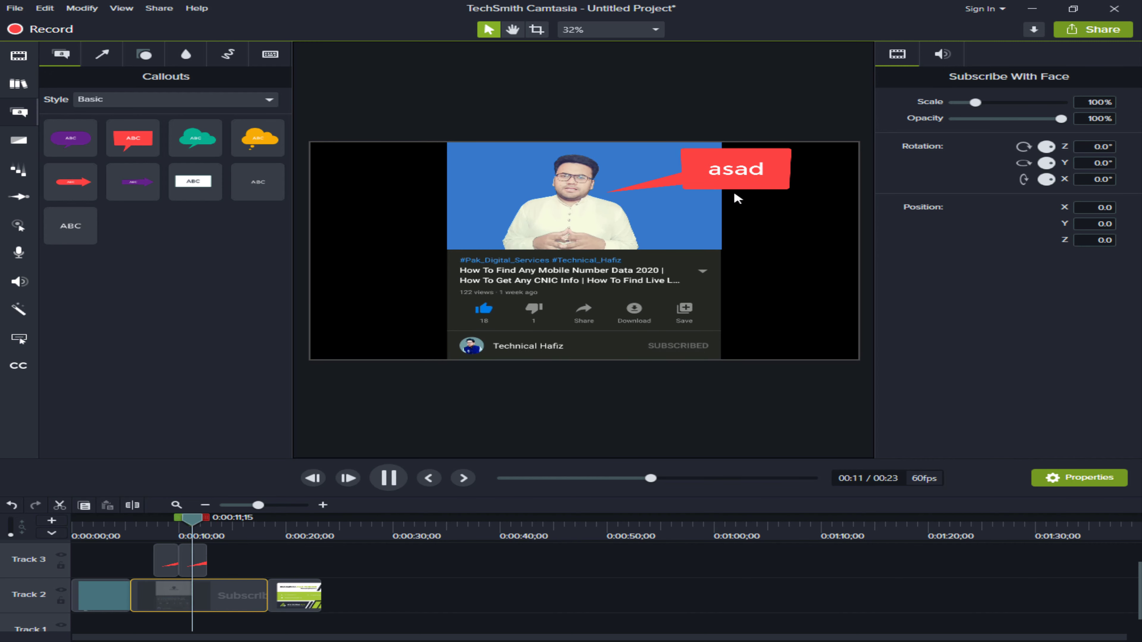
{"action": "left_click", "coordinate": [388, 478]}
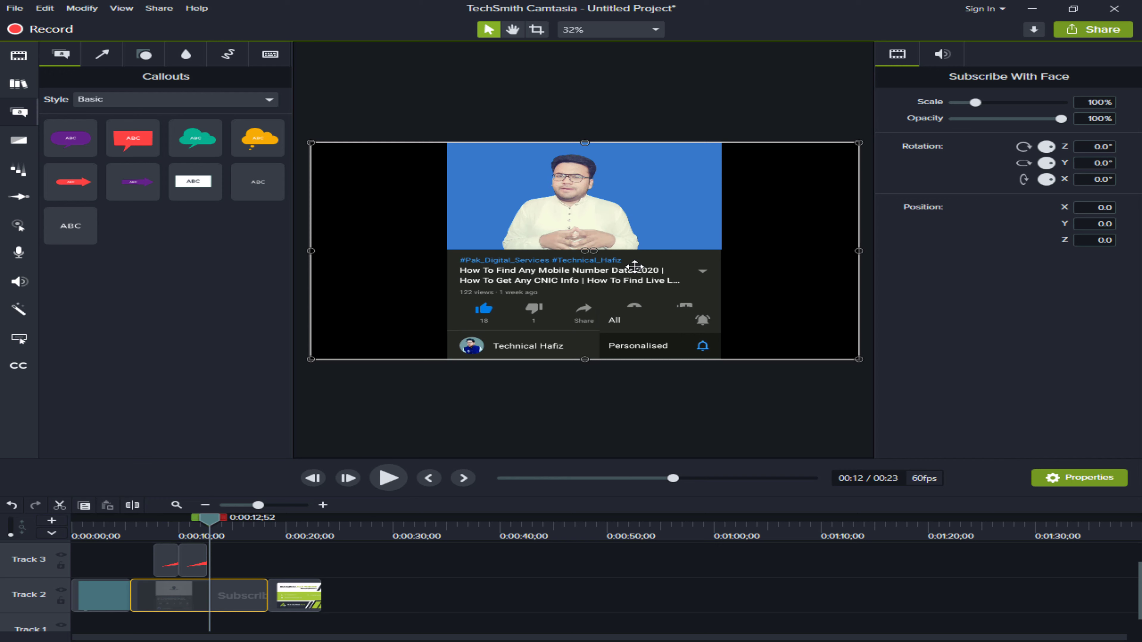
{"action": "left_click", "coordinate": [189, 534]}
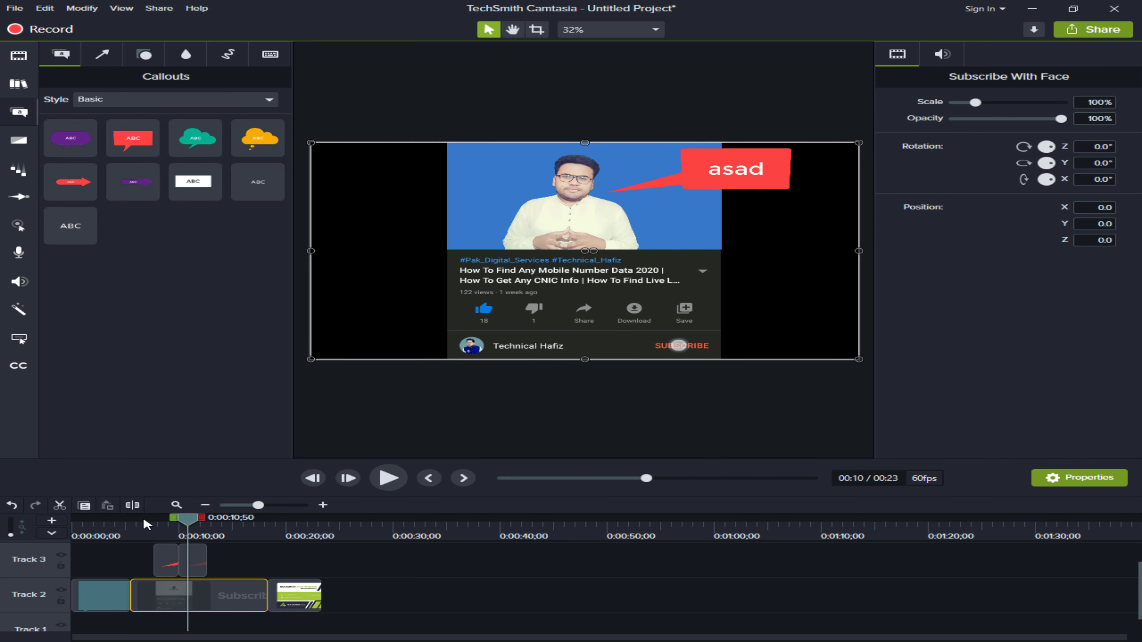
{"action": "left_click", "coordinate": [148, 535]}
{"action": "left_click", "coordinate": [170, 535]}
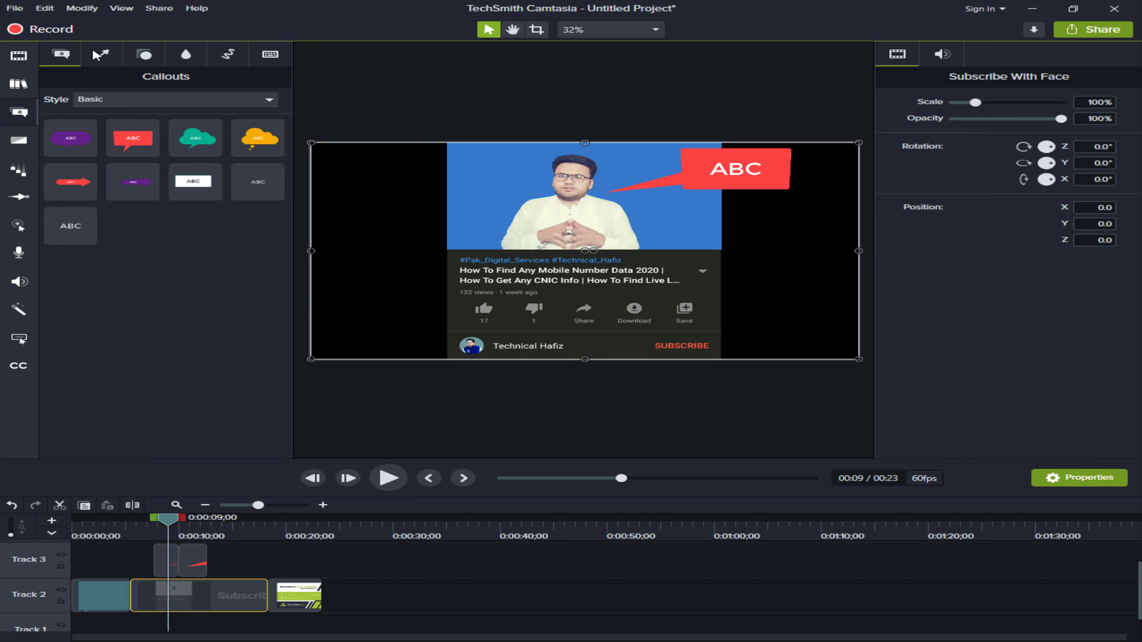
Step: Look through the arrow, shape, blur, sketch motion and keystroke annotations, and examine the available transitions
{"action": "left_click", "coordinate": [102, 54]}
{"action": "left_click", "coordinate": [143, 54]}
{"action": "left_click", "coordinate": [192, 55]}
{"action": "left_click", "coordinate": [224, 55]}
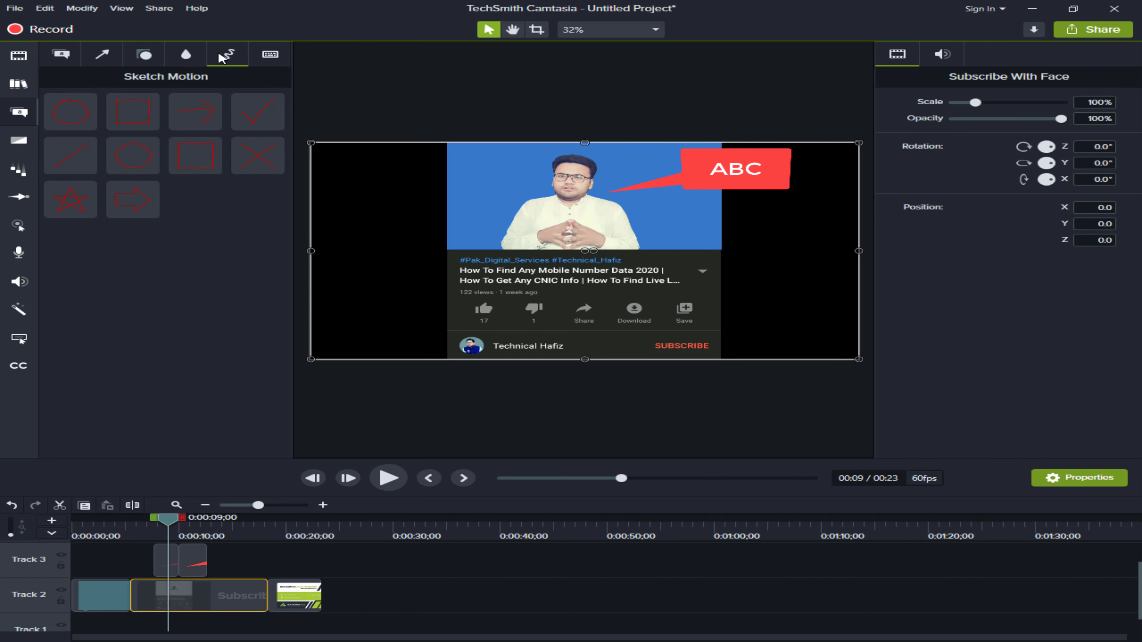
{"action": "left_click", "coordinate": [265, 56]}
{"action": "left_click", "coordinate": [228, 55]}
{"action": "left_click", "coordinate": [144, 54]}
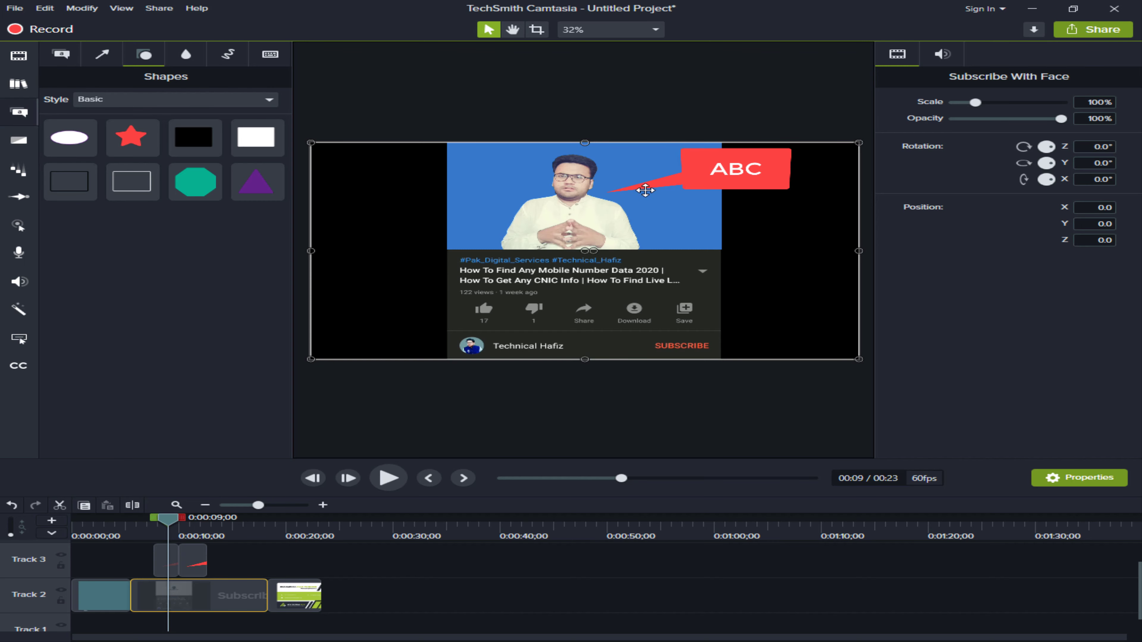
{"action": "left_click", "coordinate": [20, 141]}
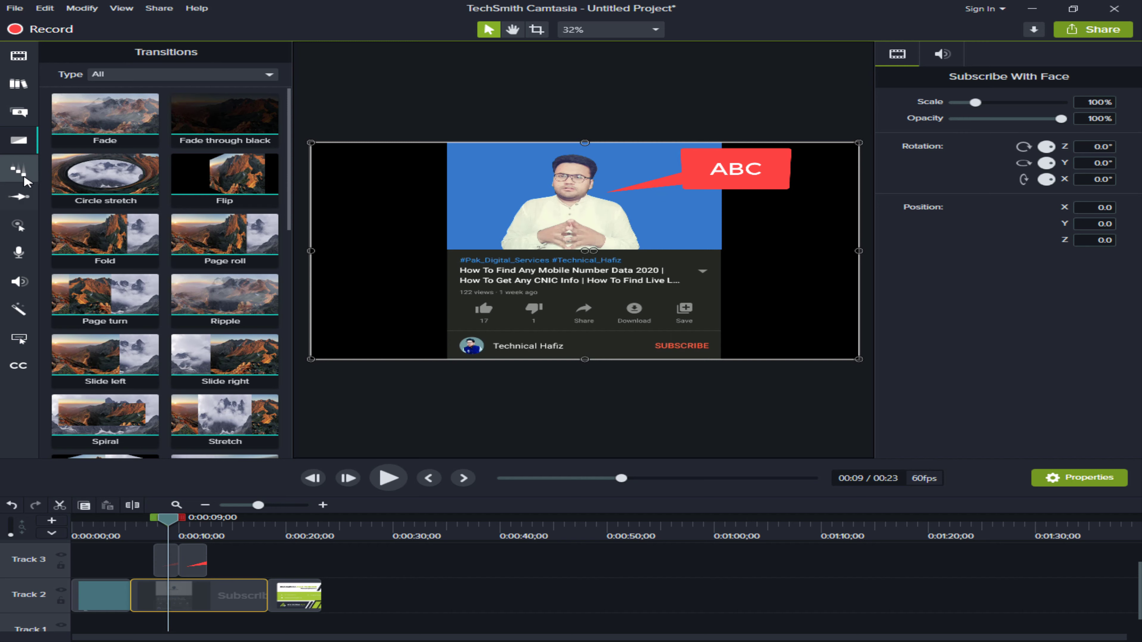
{"action": "left_click", "coordinate": [16, 196]}
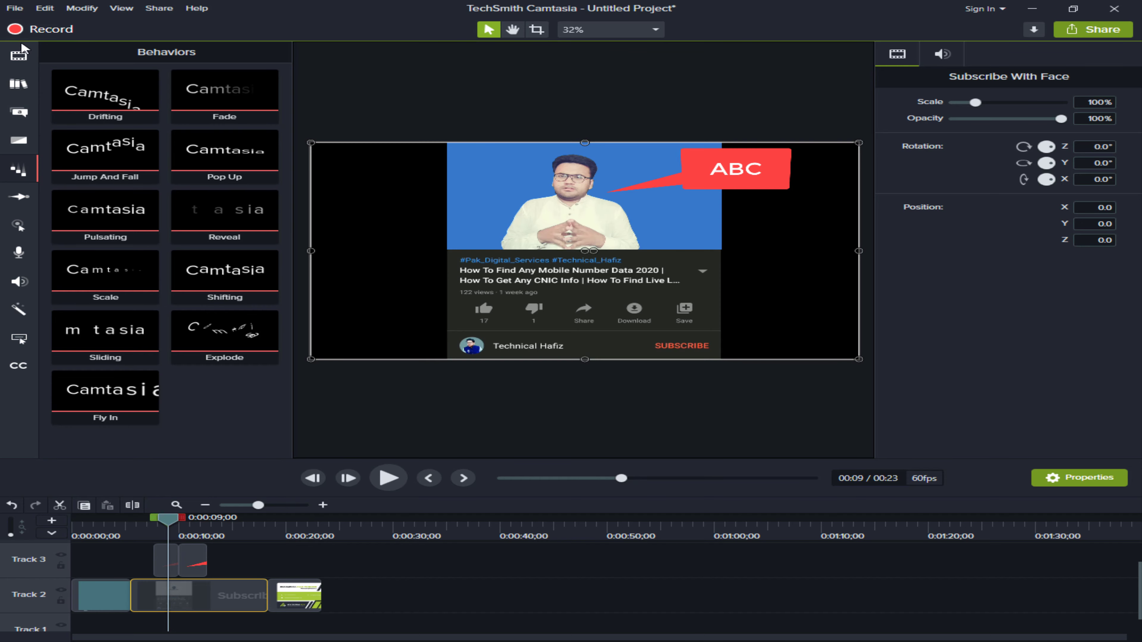
Step: Apply the Drifting behavior to the ABC callout and play the clip from about 6 seconds to preview it
{"action": "left_click", "coordinate": [17, 171]}
{"action": "left_click", "coordinate": [18, 171]}
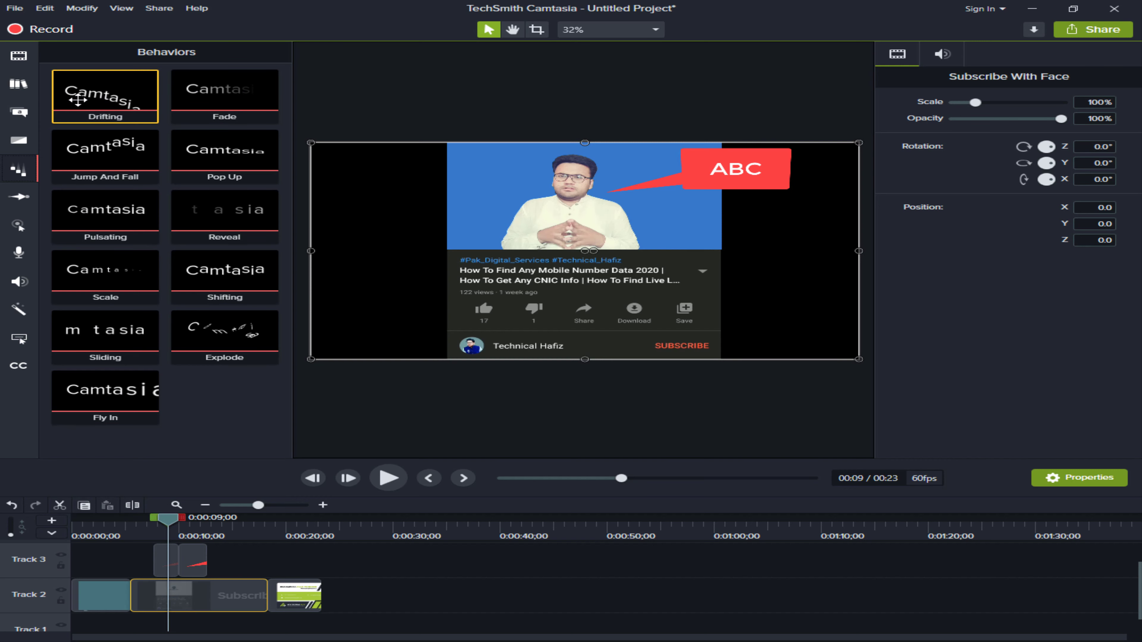
{"action": "left_click_drag", "start_coordinate": [77, 100], "coordinate": [557, 193]}
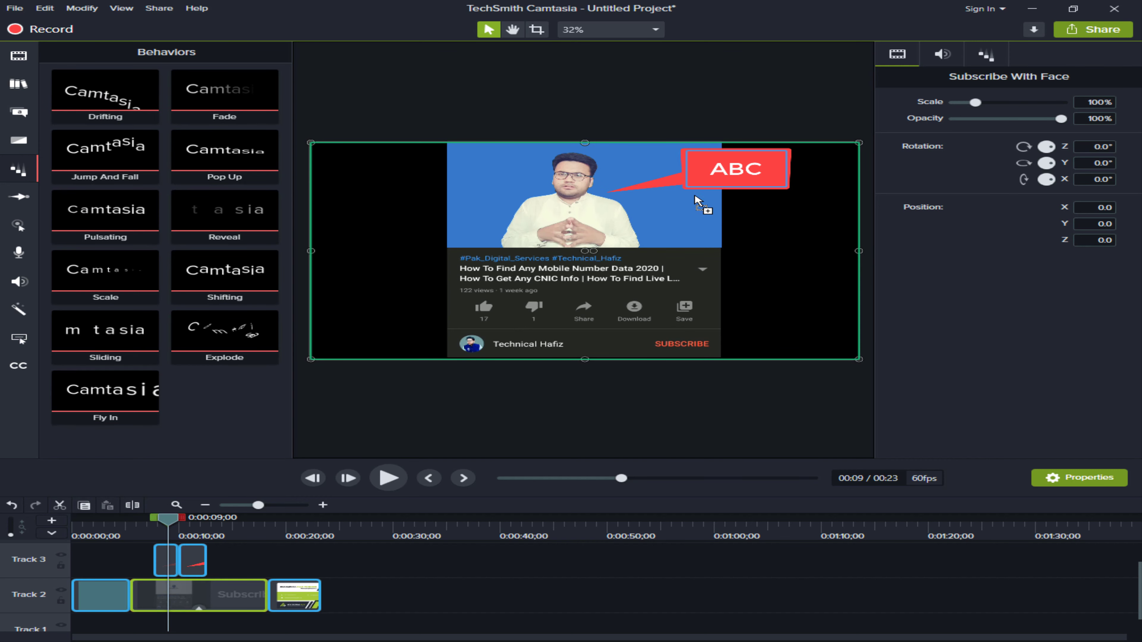
{"action": "left_click_drag", "start_coordinate": [726, 191], "coordinate": [744, 172]}
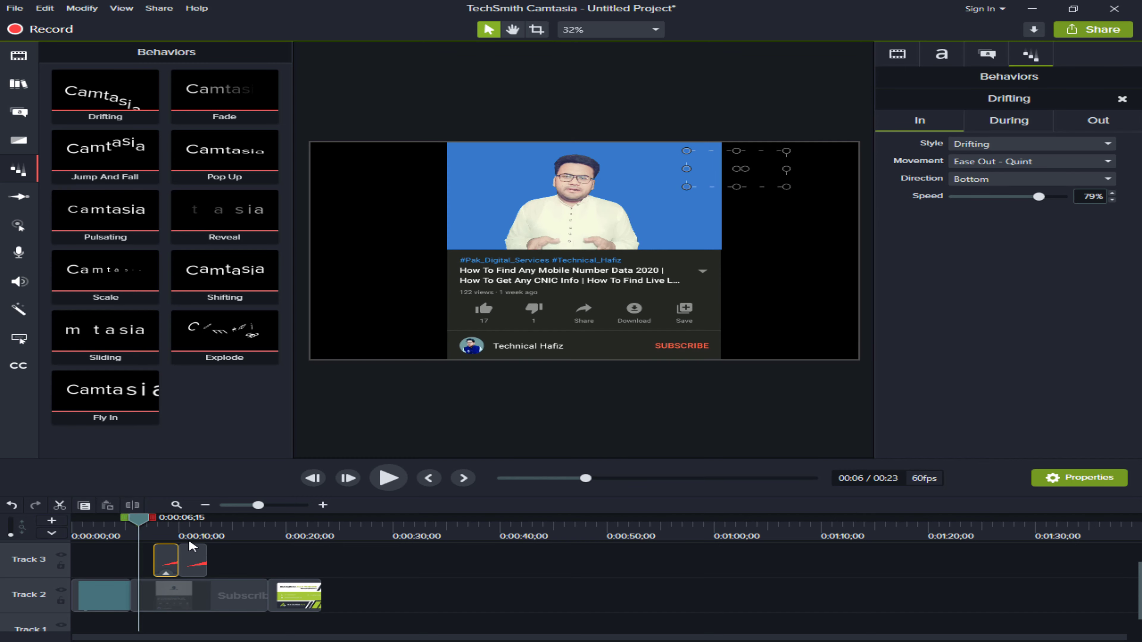
{"action": "key", "text": "space"}
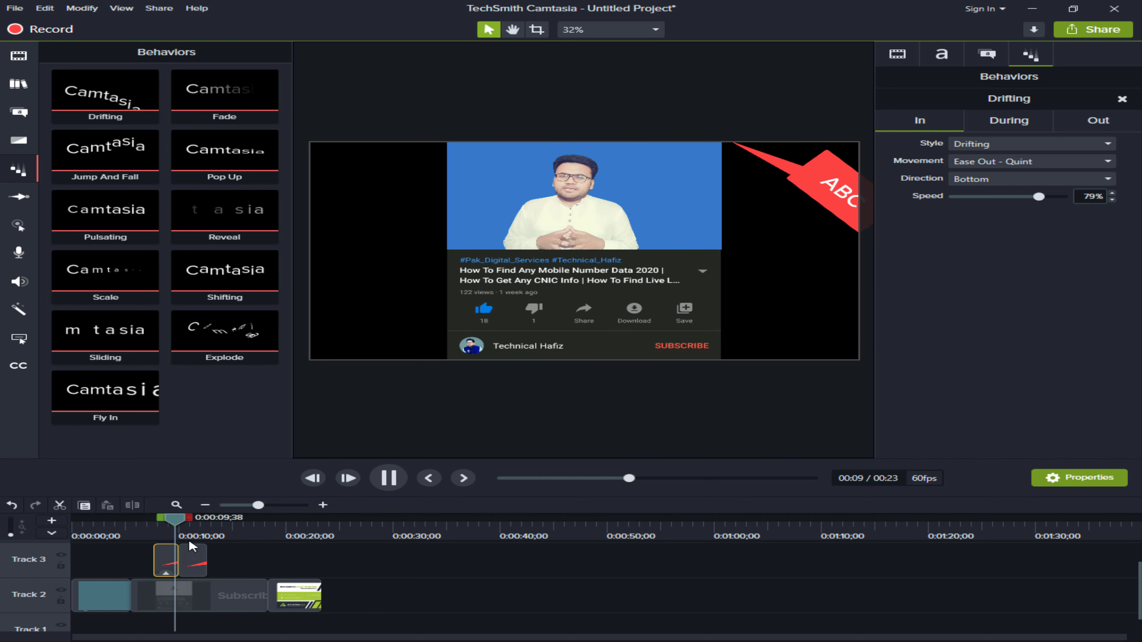
{"action": "key", "text": "space"}
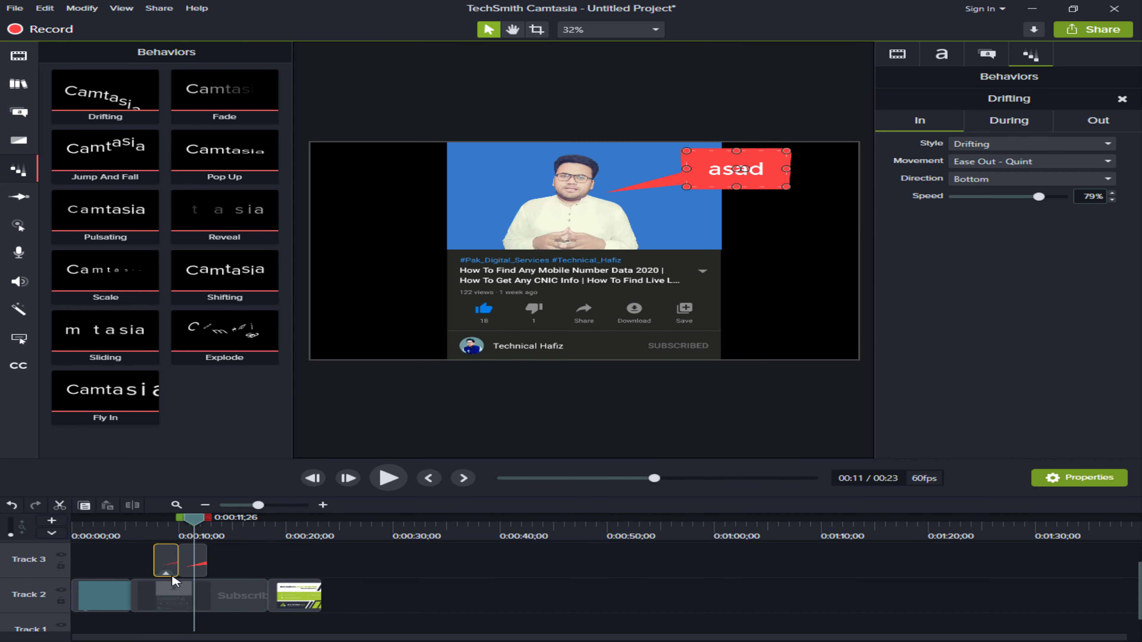
Step: Delete the second callout part from Track 3 and return the playhead to the ABC callout at about 8 seconds
{"action": "left_click", "coordinate": [192, 564]}
{"action": "key", "text": "Delete"}
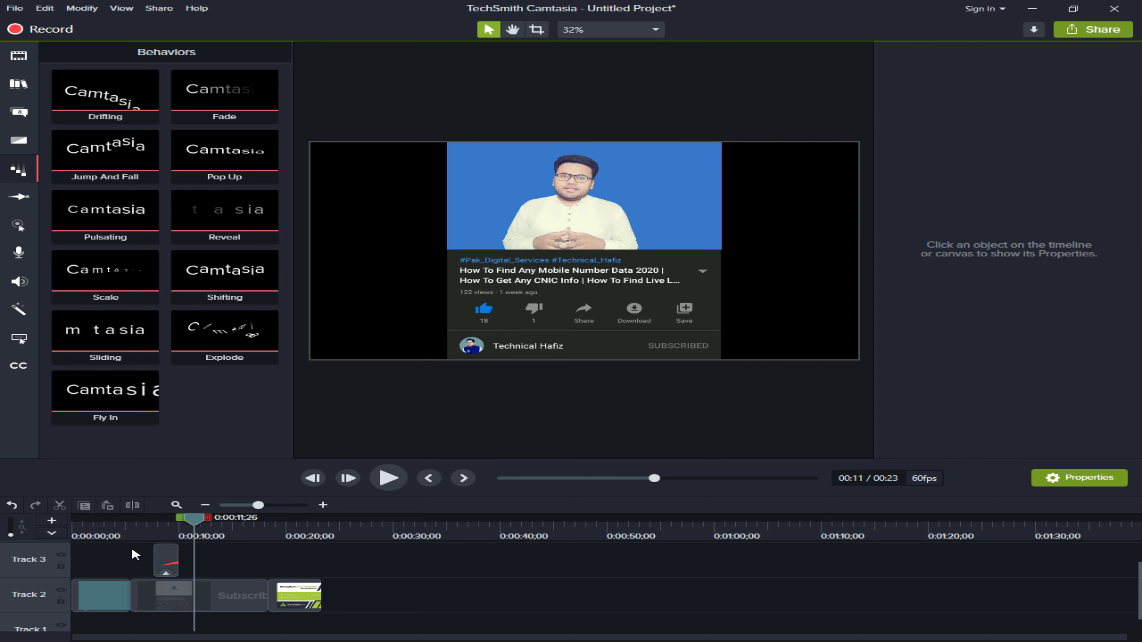
{"action": "left_click", "coordinate": [160, 527]}
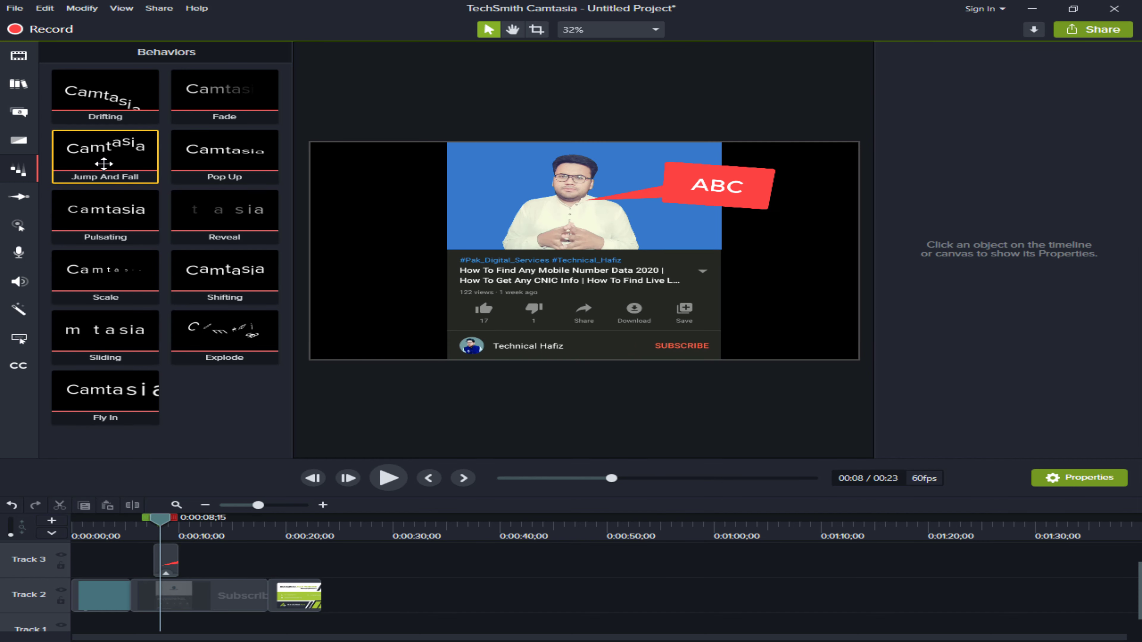
Step: Add the Jump And Fall behavior to the ABC callout on Track 3 and play the combined animation
{"action": "left_click_drag", "start_coordinate": [114, 175], "coordinate": [171, 564]}
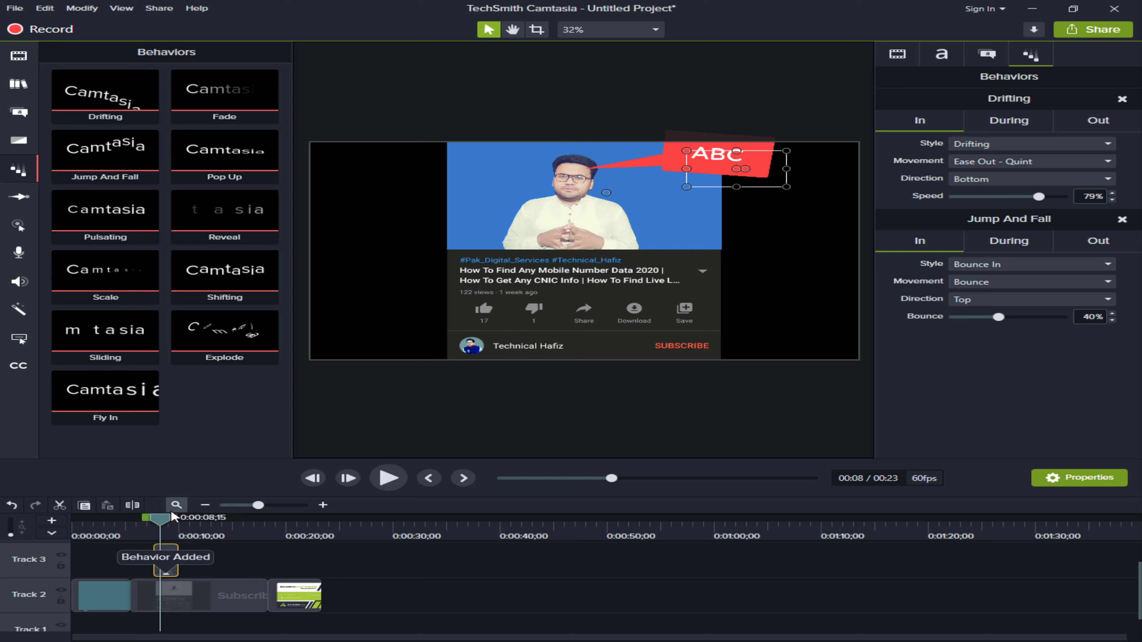
{"action": "left_click", "coordinate": [148, 529]}
{"action": "key", "text": "space"}
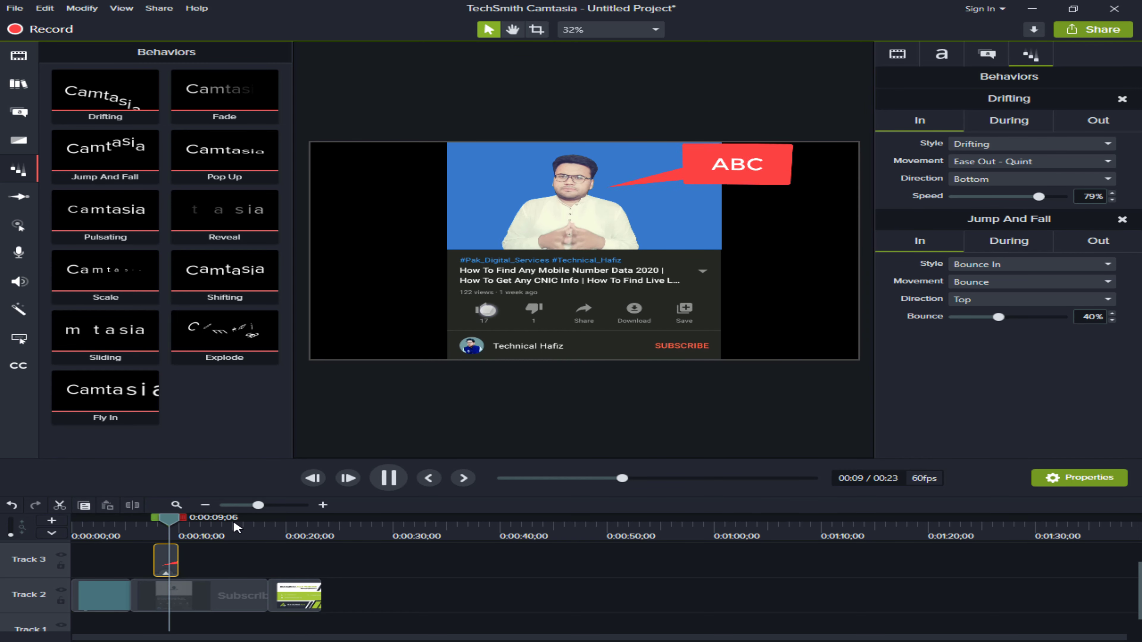
{"action": "key", "text": "space"}
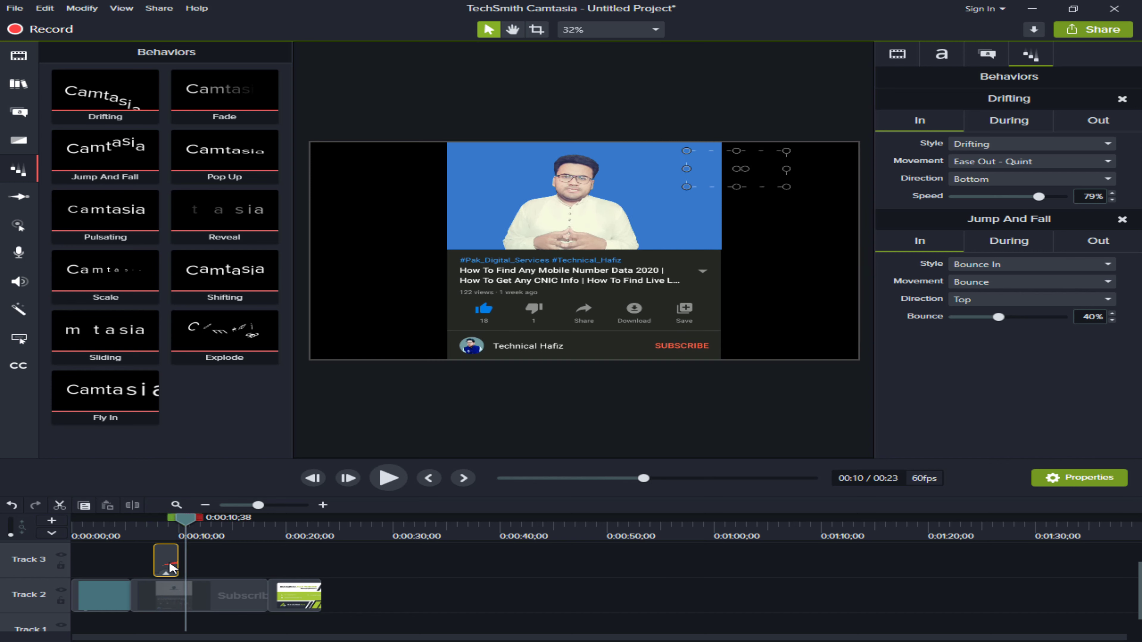
Step: Expand the ABC callout's behaviors on Track 3 and delete both Jump And Fall and Drifting
{"action": "left_click", "coordinate": [166, 576]}
{"action": "left_click", "coordinate": [166, 568]}
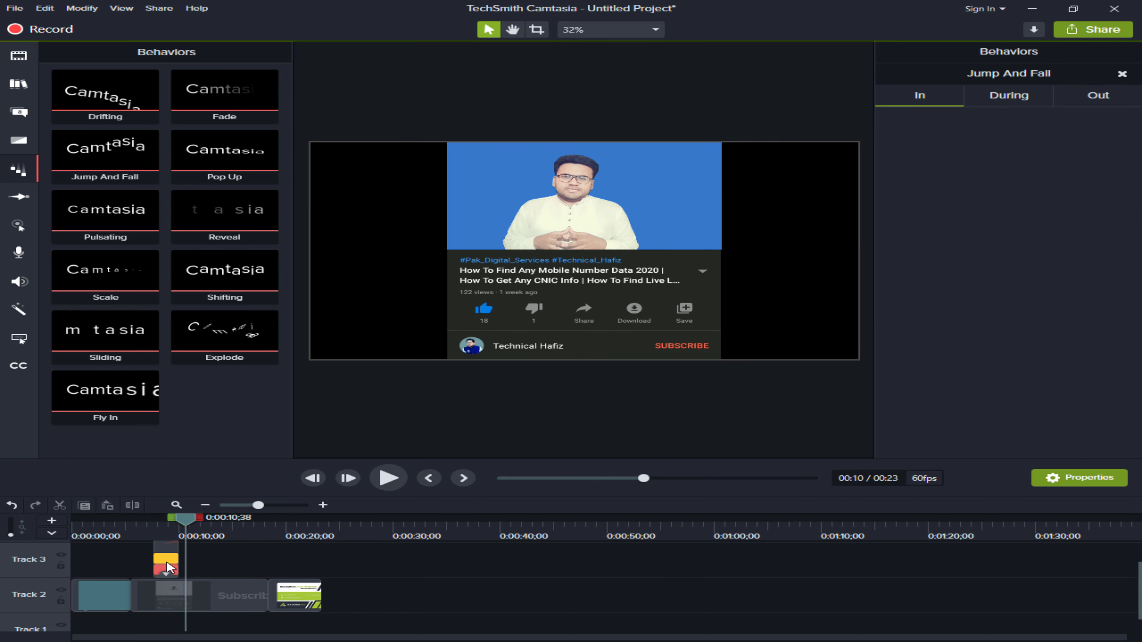
{"action": "key", "text": "Delete"}
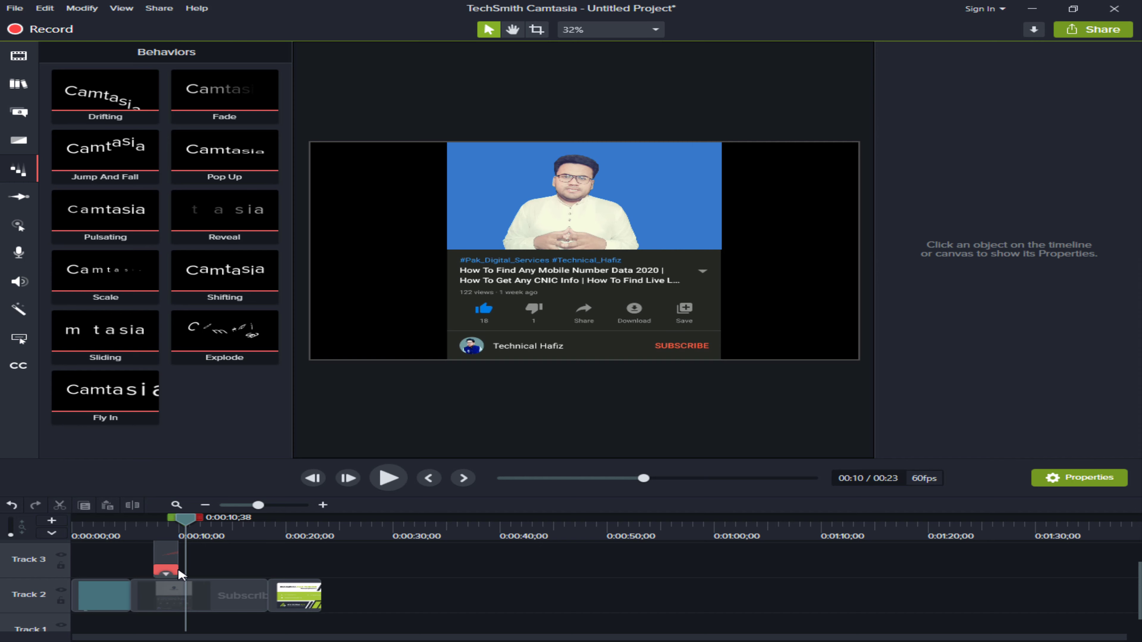
{"action": "left_click", "coordinate": [164, 569]}
{"action": "key", "text": "Delete"}
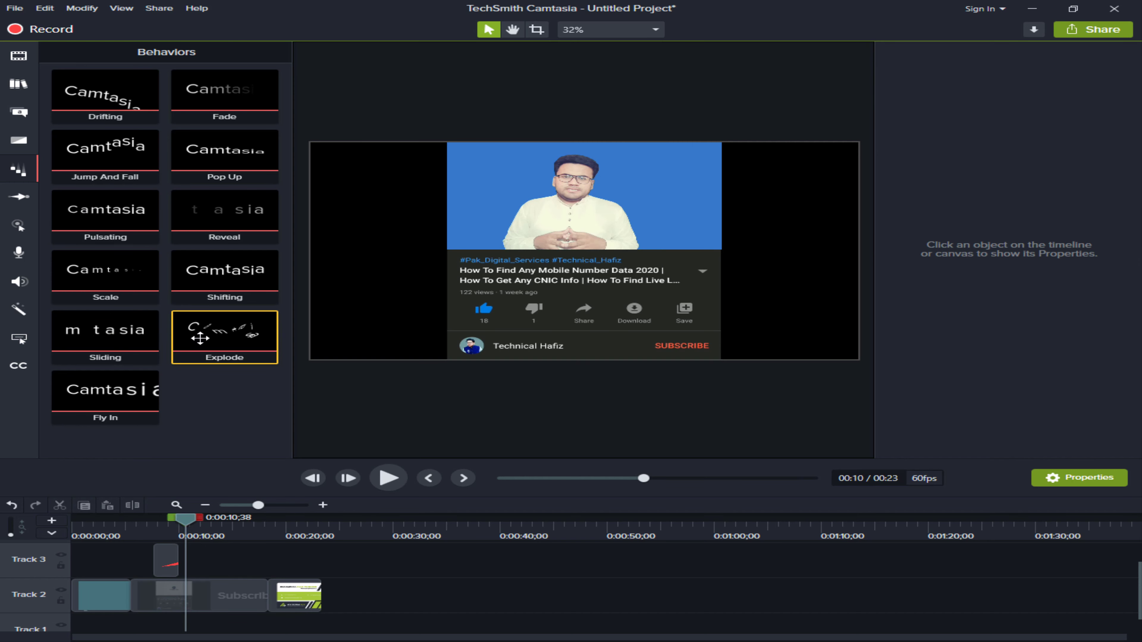
Step: Apply the Explode behavior to the ABC callout on Track 3 and preview it from about 6 seconds
{"action": "left_click_drag", "start_coordinate": [193, 335], "coordinate": [170, 551]}
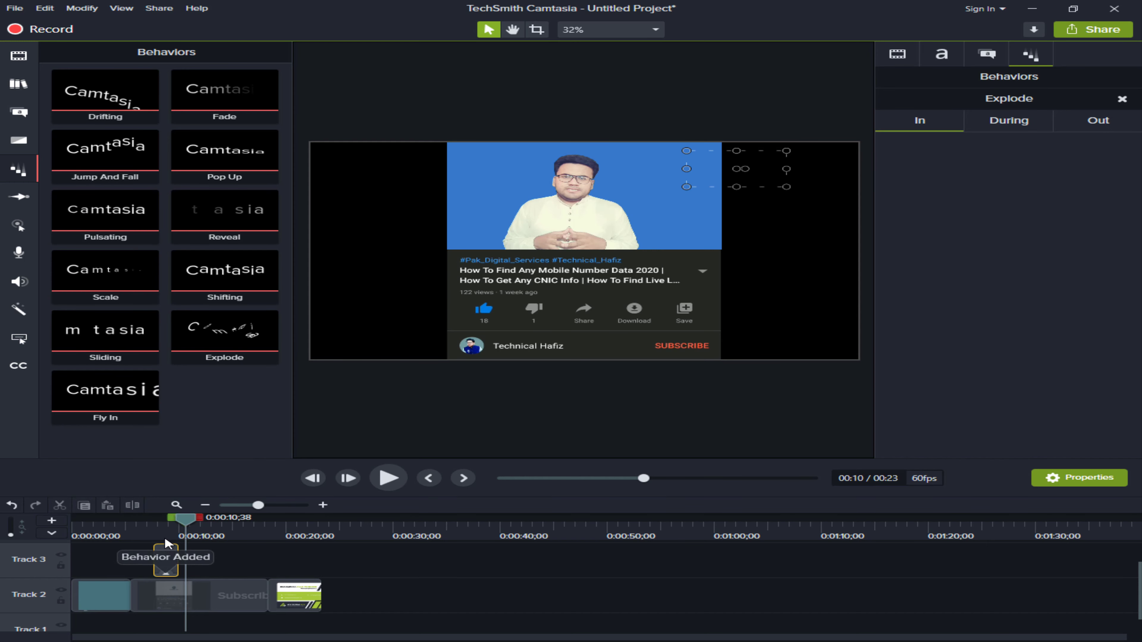
{"action": "left_click", "coordinate": [142, 529]}
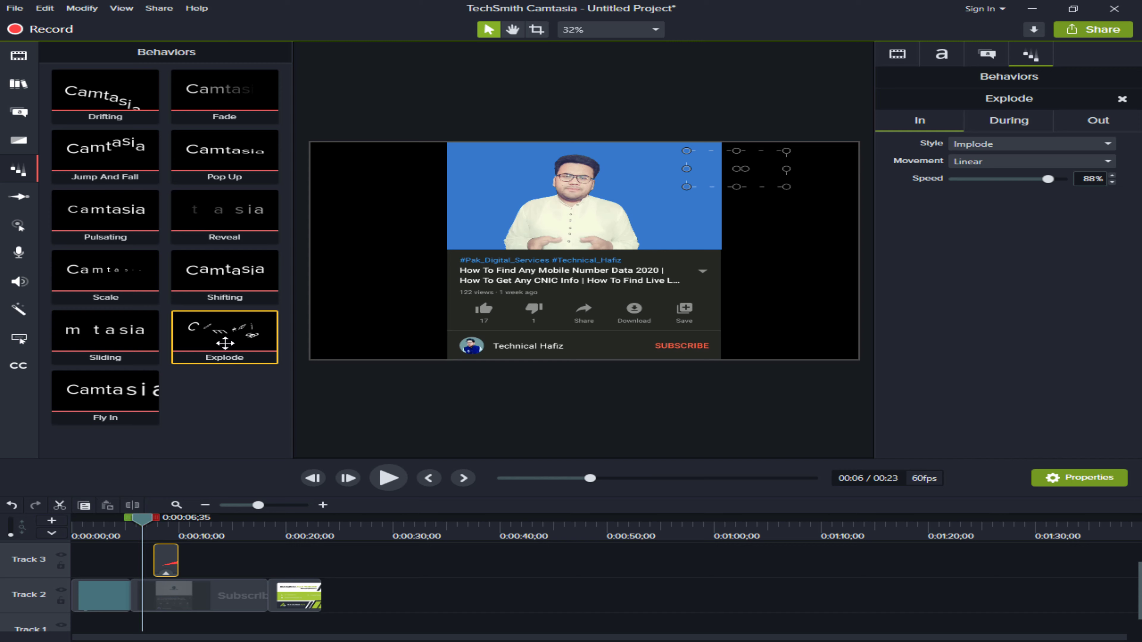
{"action": "key", "text": "space"}
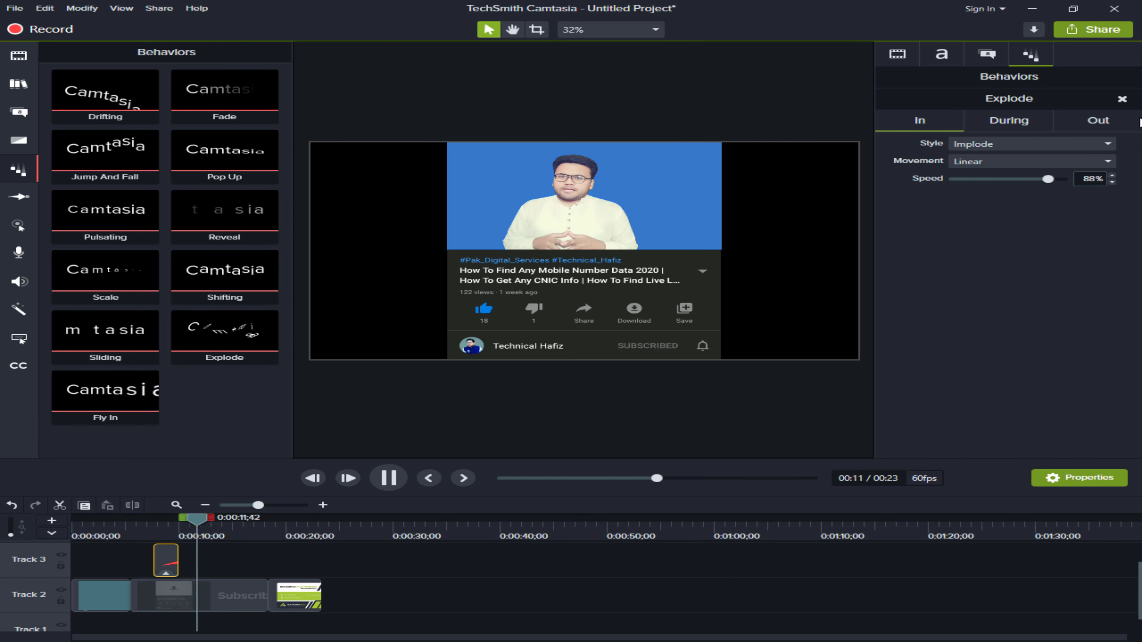
Step: Pause the preview at about 12 seconds and add a green single-headed arrow annotation to the black area beside the video
{"action": "key", "text": "space"}
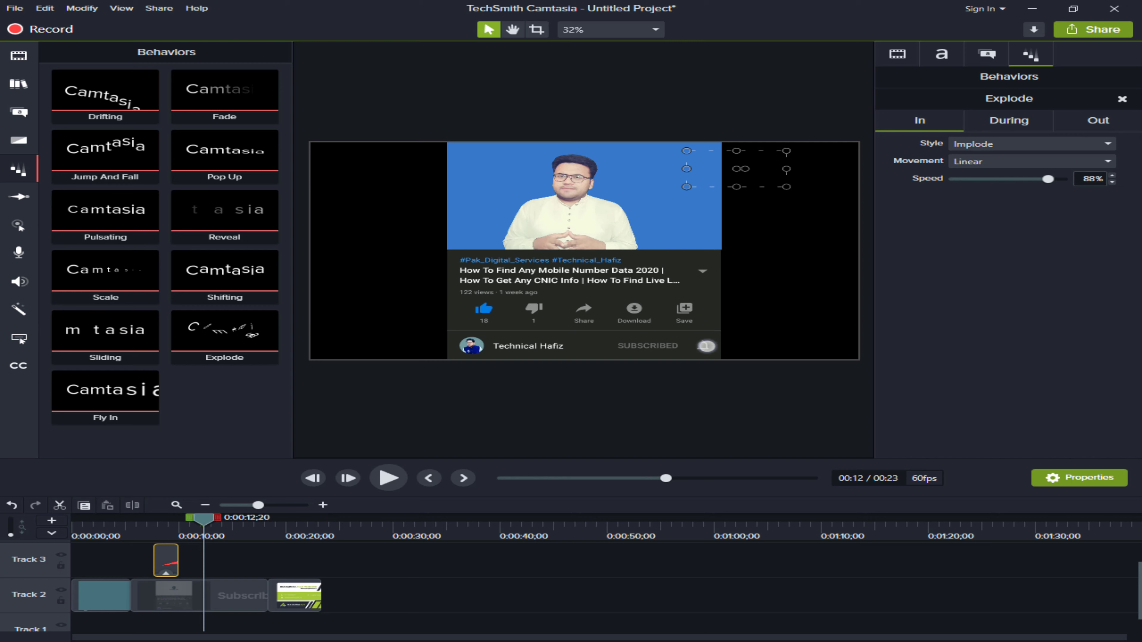
{"action": "left_click", "coordinate": [18, 112]}
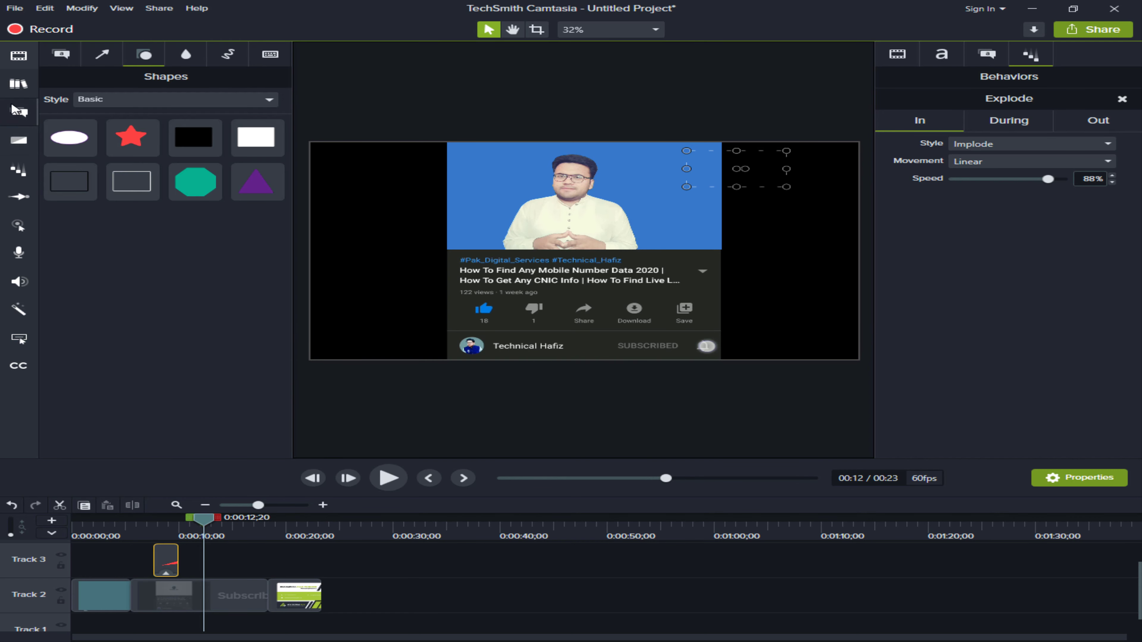
{"action": "left_click", "coordinate": [62, 55]}
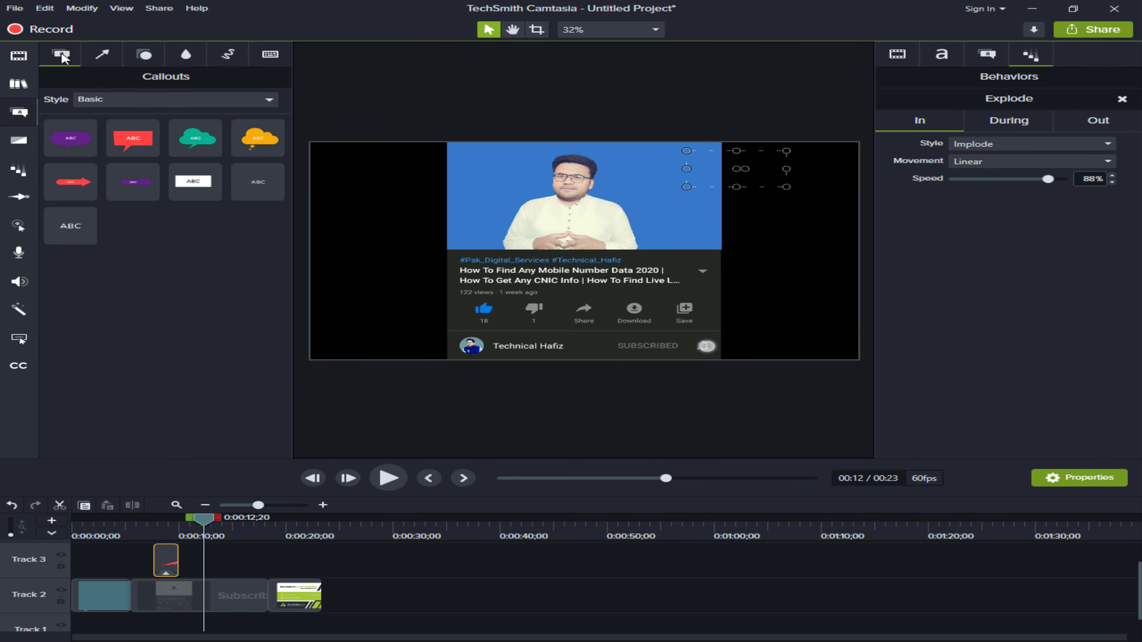
{"action": "left_click", "coordinate": [18, 112]}
{"action": "left_click", "coordinate": [18, 112]}
{"action": "left_click", "coordinate": [18, 139]}
{"action": "left_click", "coordinate": [102, 55]}
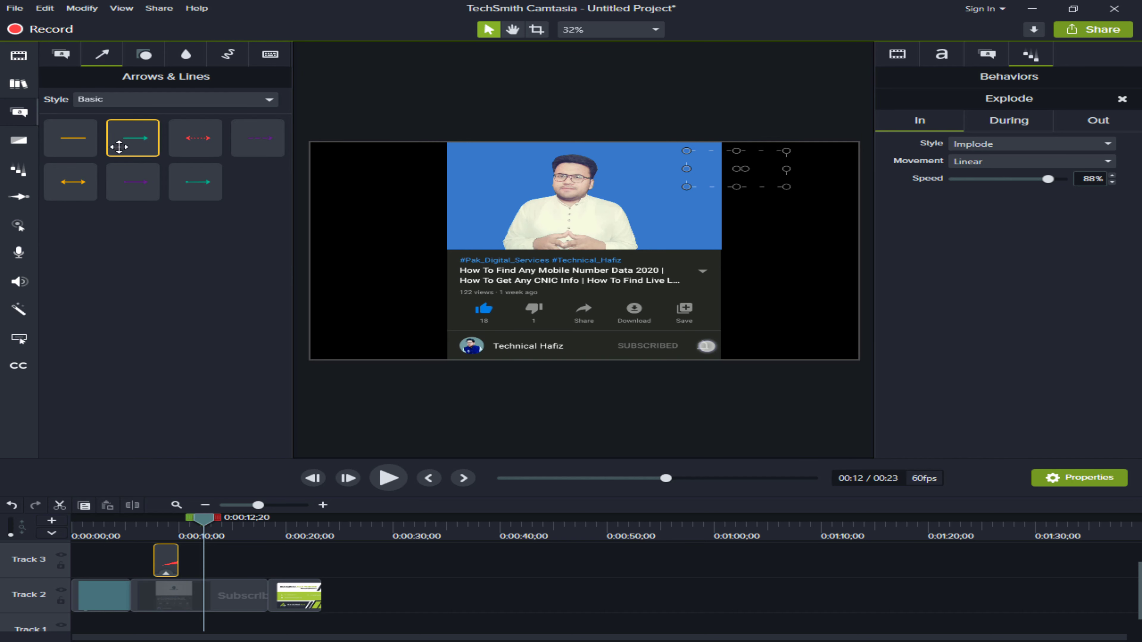
{"action": "left_click_drag", "start_coordinate": [118, 146], "coordinate": [487, 202]}
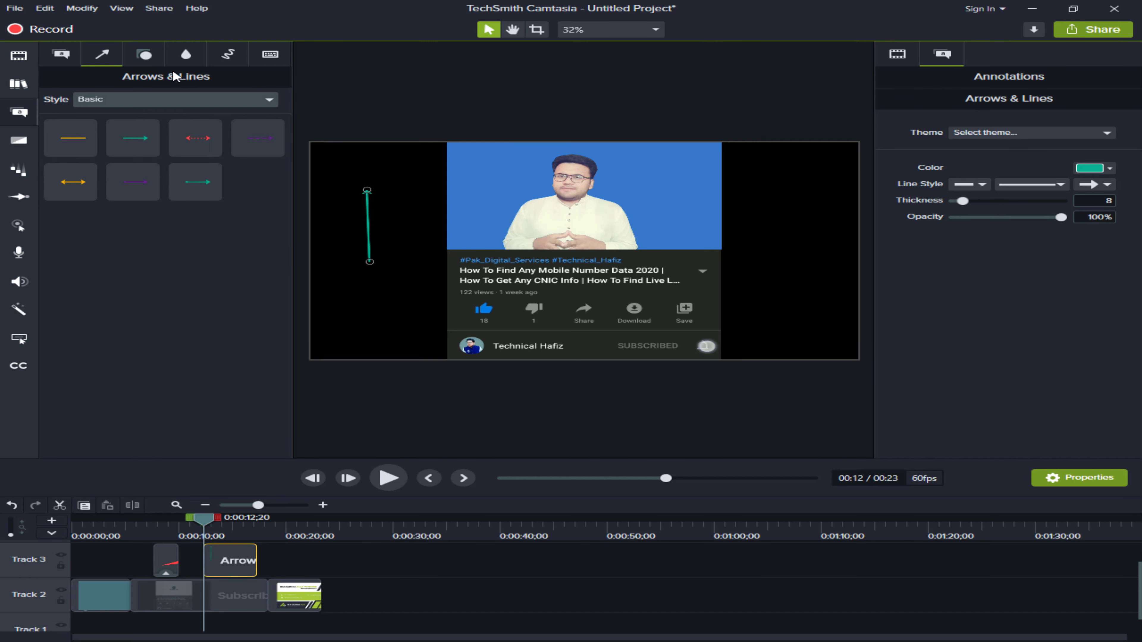
Step: Add a white ellipse shape over the presenter's torso and a blur annotation over the Dislike, Share and Download icons
{"action": "left_click", "coordinate": [144, 54]}
{"action": "left_click_drag", "start_coordinate": [69, 137], "coordinate": [551, 249]}
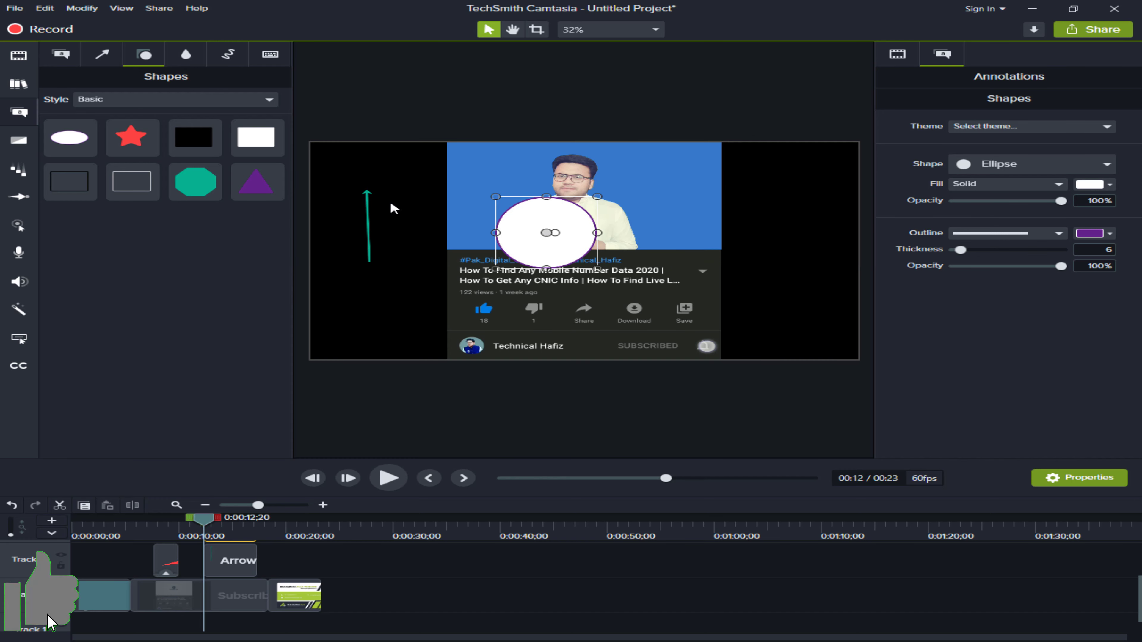
{"action": "left_click", "coordinate": [192, 53]}
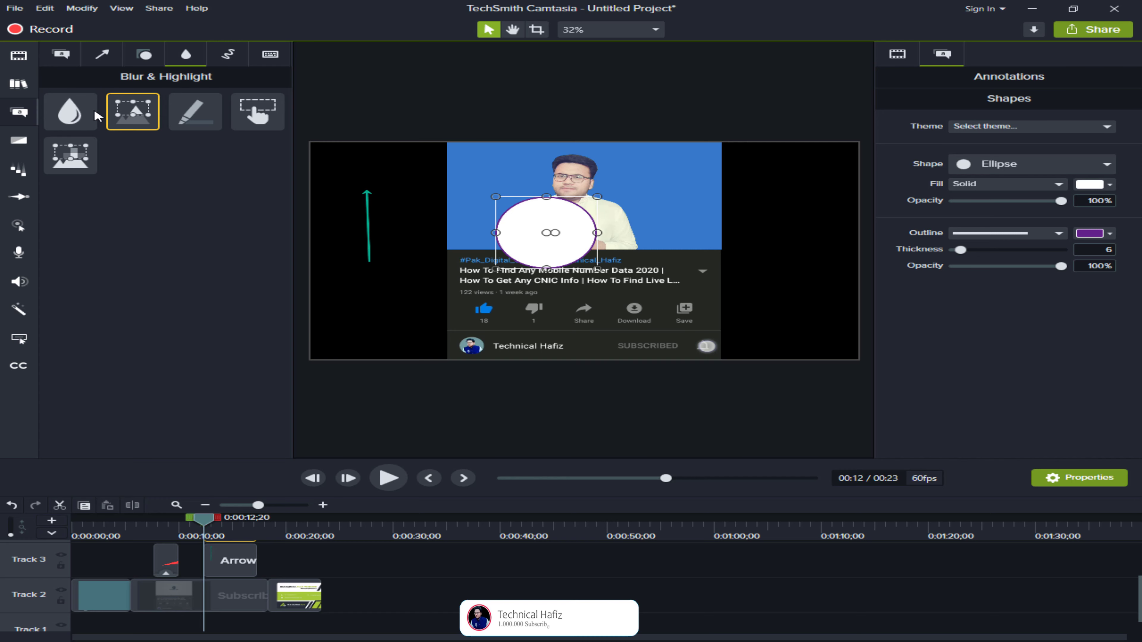
{"action": "left_click_drag", "start_coordinate": [69, 112], "coordinate": [593, 175]}
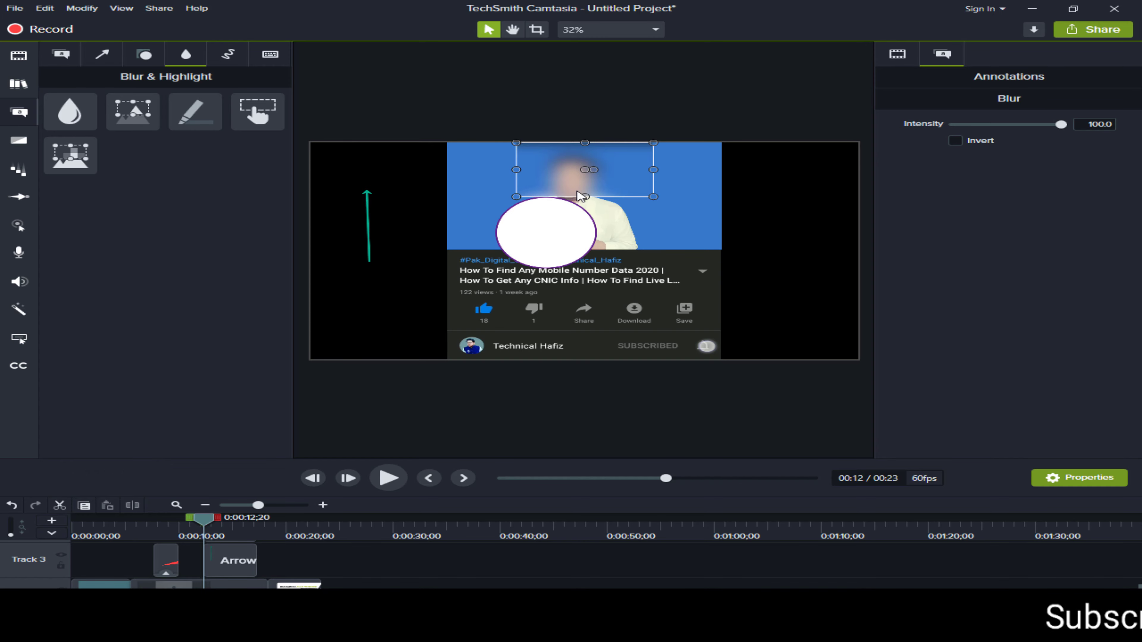
{"action": "left_click_drag", "start_coordinate": [581, 191], "coordinate": [540, 322]}
Step: Add a spotlight annotation over the video title and a yellow highlight over the beginning of the title text
{"action": "left_click_drag", "start_coordinate": [120, 108], "coordinate": [572, 185]}
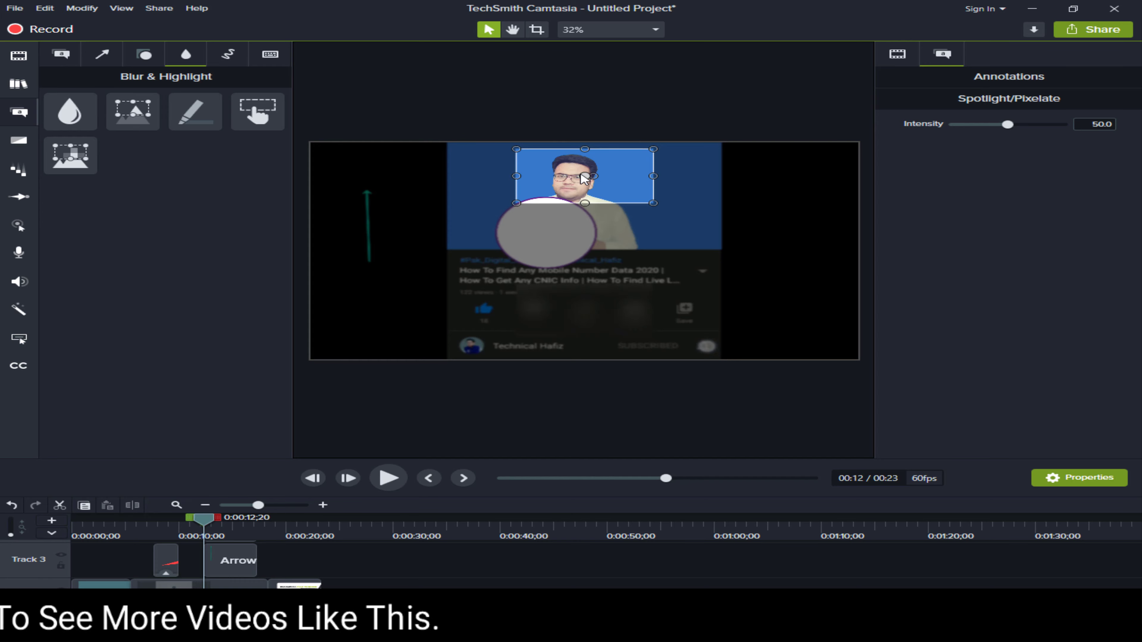
{"action": "mouse_move", "coordinate": [644, 192]}
{"action": "left_mouse_down"}
{"action": "mouse_move", "coordinate": [429, 286]}
{"action": "mouse_move", "coordinate": [555, 277]}
{"action": "mouse_move", "coordinate": [624, 296]}
{"action": "left_mouse_up"}
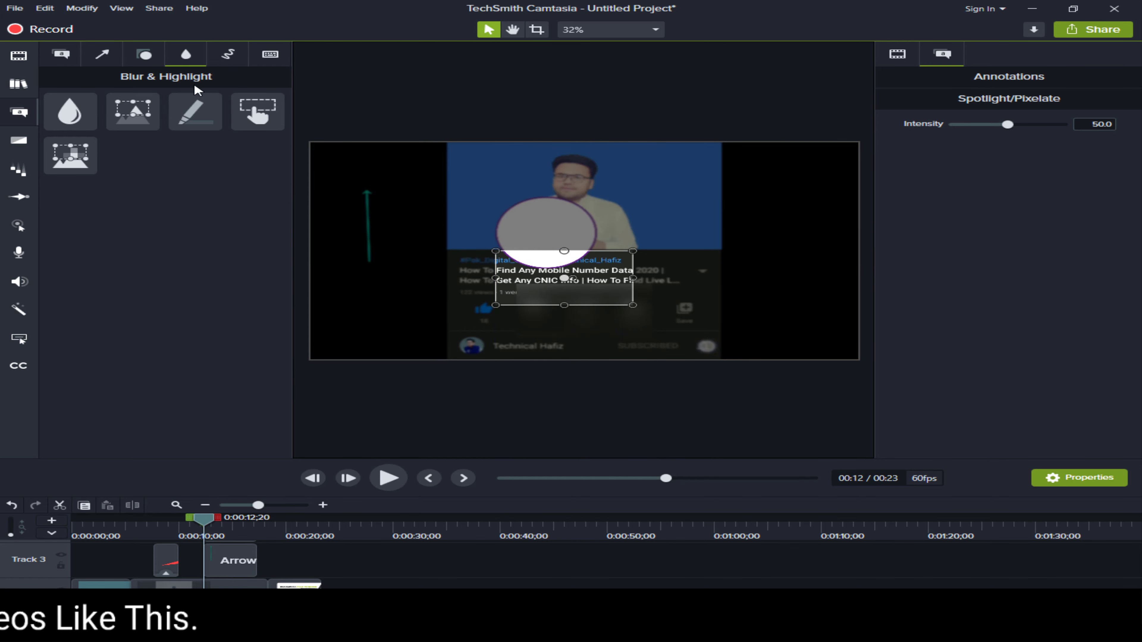
{"action": "mouse_move", "coordinate": [195, 111]}
{"action": "left_mouse_down"}
{"action": "mouse_move", "coordinate": [446, 153]}
{"action": "mouse_move", "coordinate": [623, 206]}
{"action": "mouse_move", "coordinate": [593, 182]}
{"action": "mouse_move", "coordinate": [551, 289]}
{"action": "mouse_move", "coordinate": [560, 281]}
{"action": "mouse_move", "coordinate": [471, 288]}
{"action": "left_mouse_up"}
{"action": "left_click_drag", "start_coordinate": [606, 281], "coordinate": [561, 281]}
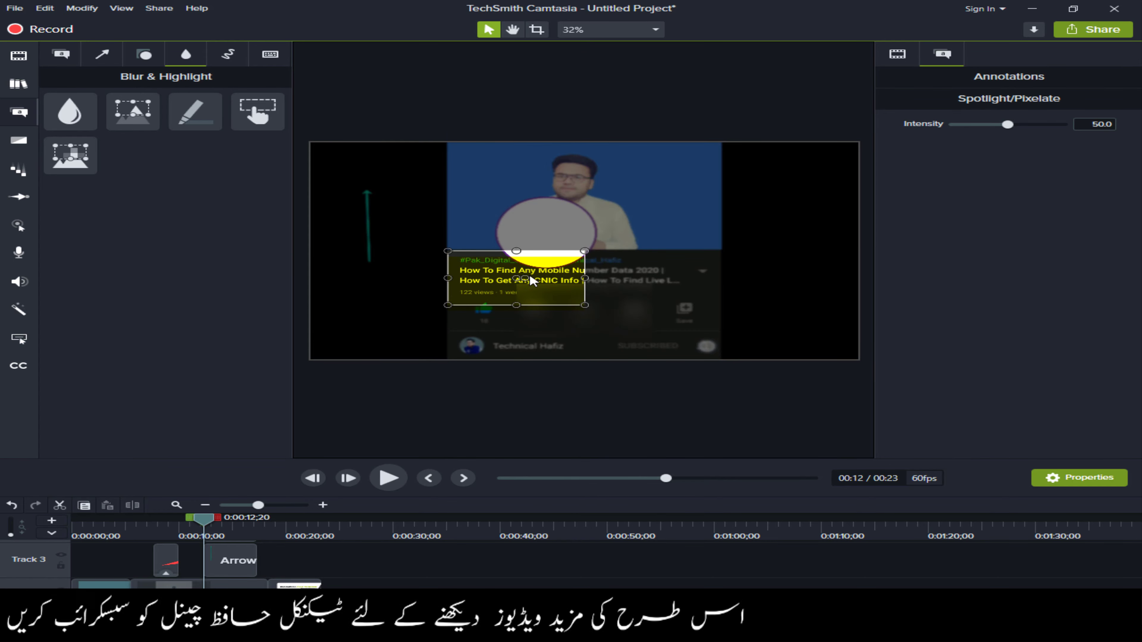
Step: Place an interactive hotspot annotation over the beginning of the video title
{"action": "left_click", "coordinate": [256, 114]}
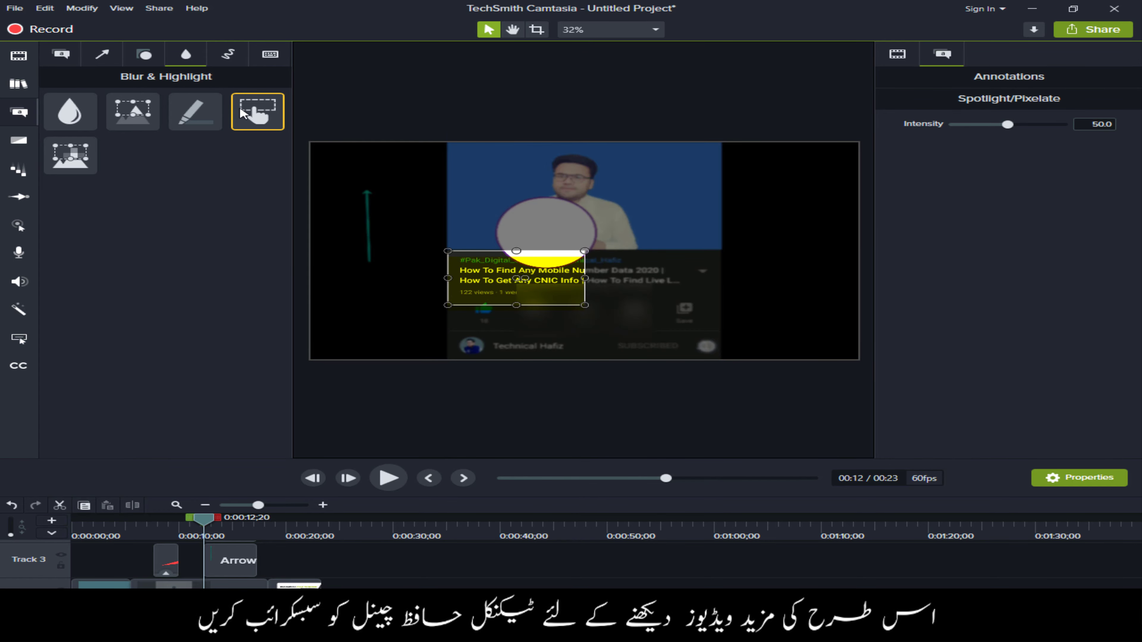
{"action": "left_click_drag", "start_coordinate": [301, 154], "coordinate": [459, 284]}
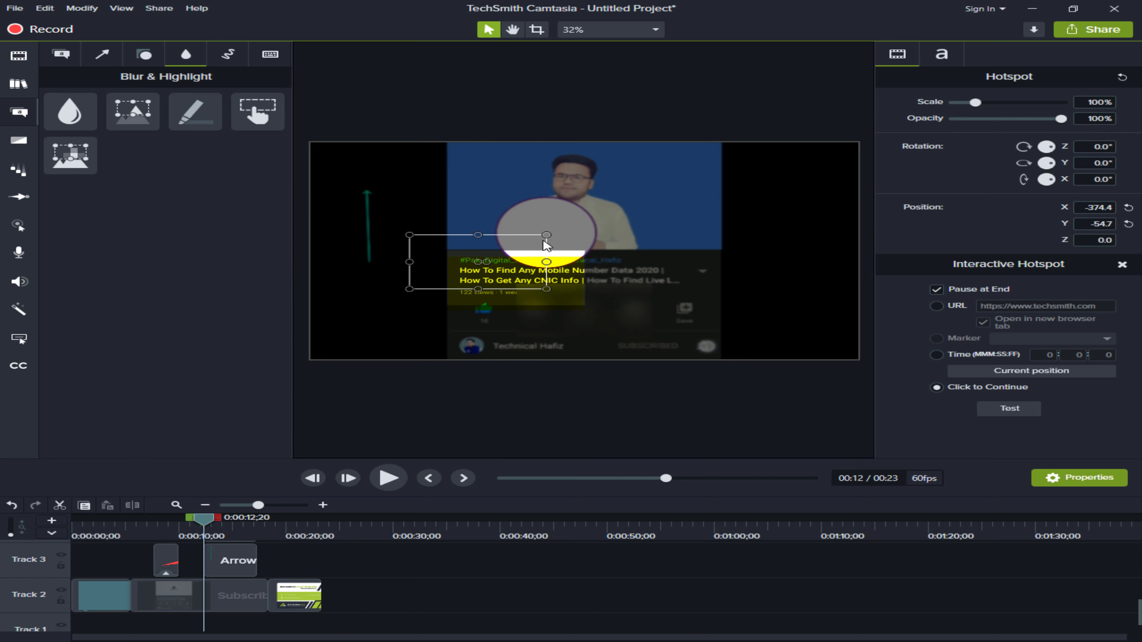
Step: Undo the hotspot, highlight and spotlight annotations, and select the Subscribe With Face clip on the canvas
{"action": "key", "text": "ctrl+z"}
{"action": "key", "text": "ctrl+z"}
{"action": "key", "text": "ctrl+z"}
{"action": "key", "text": "ctrl+z"}
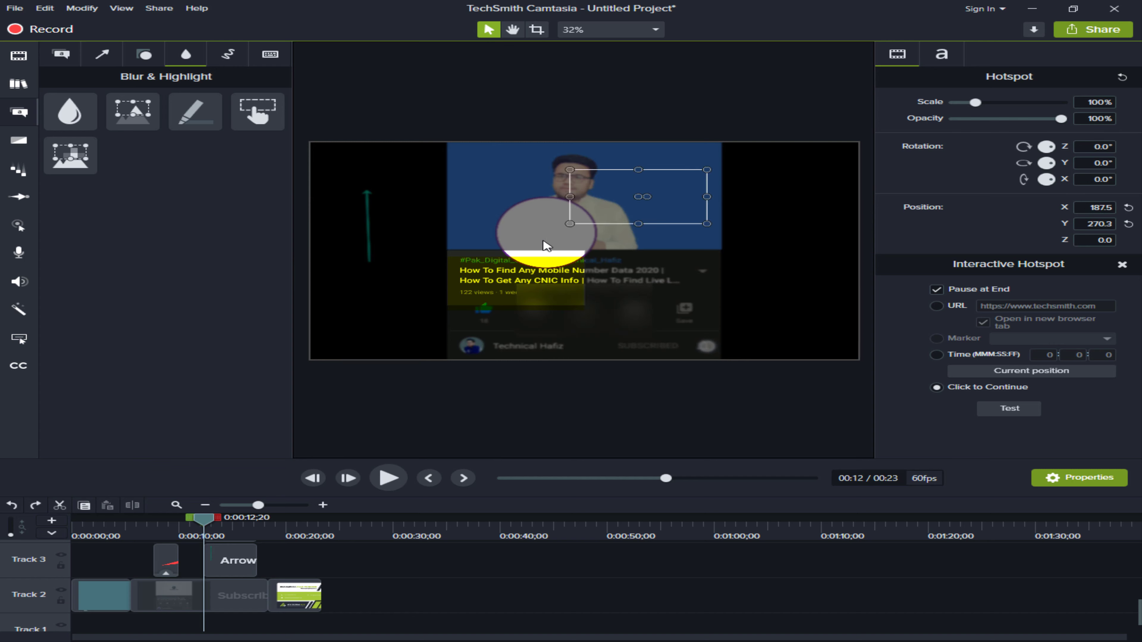
{"action": "key", "text": "ctrl+z"}
{"action": "key", "text": "ctrl+z"}
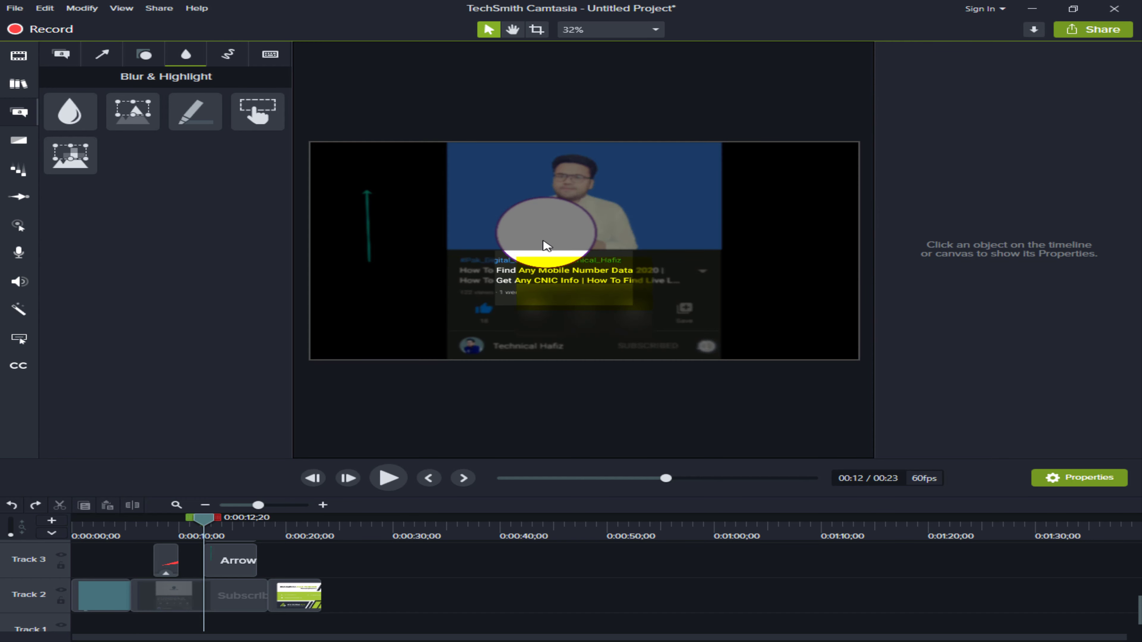
{"action": "key", "text": "ctrl+z"}
{"action": "key", "text": "ctrl+z"}
{"action": "key", "text": "ctrl+z"}
{"action": "key", "text": "ctrl+z"}
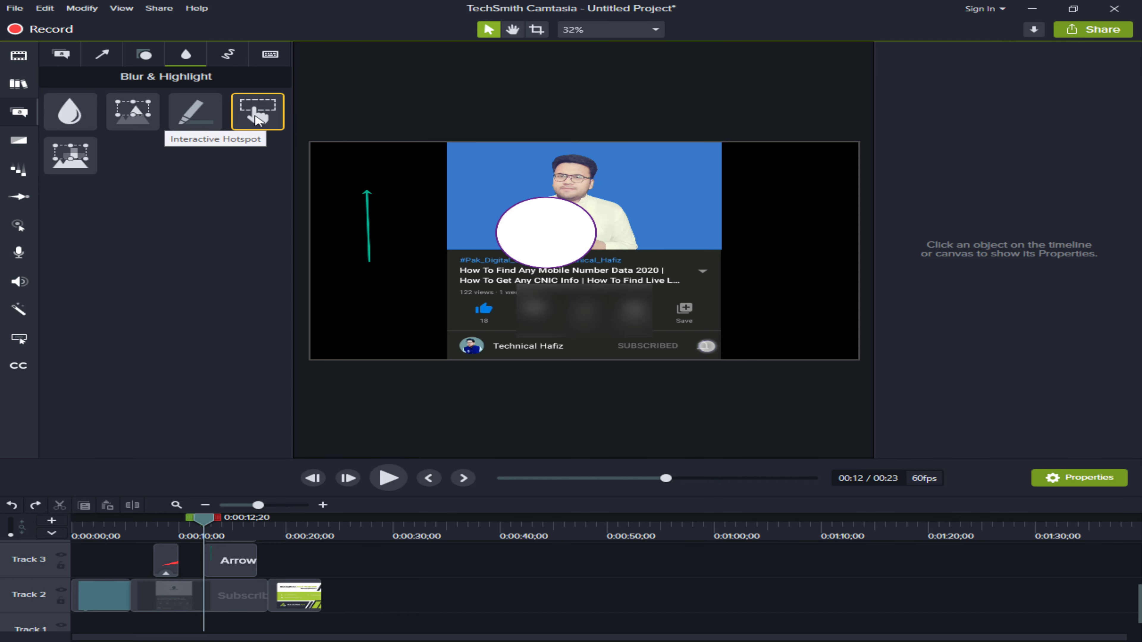
{"action": "left_click", "coordinate": [465, 188]}
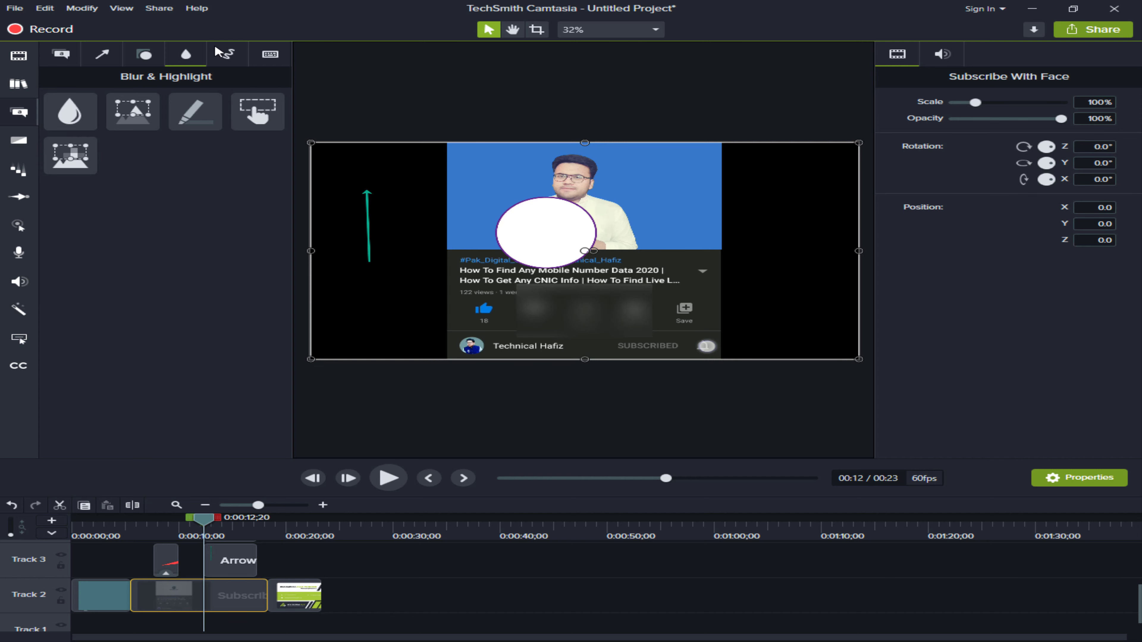
Step: Add a red sketch motion rectangle around the presenter's face at about 12 seconds
{"action": "left_click", "coordinate": [233, 56]}
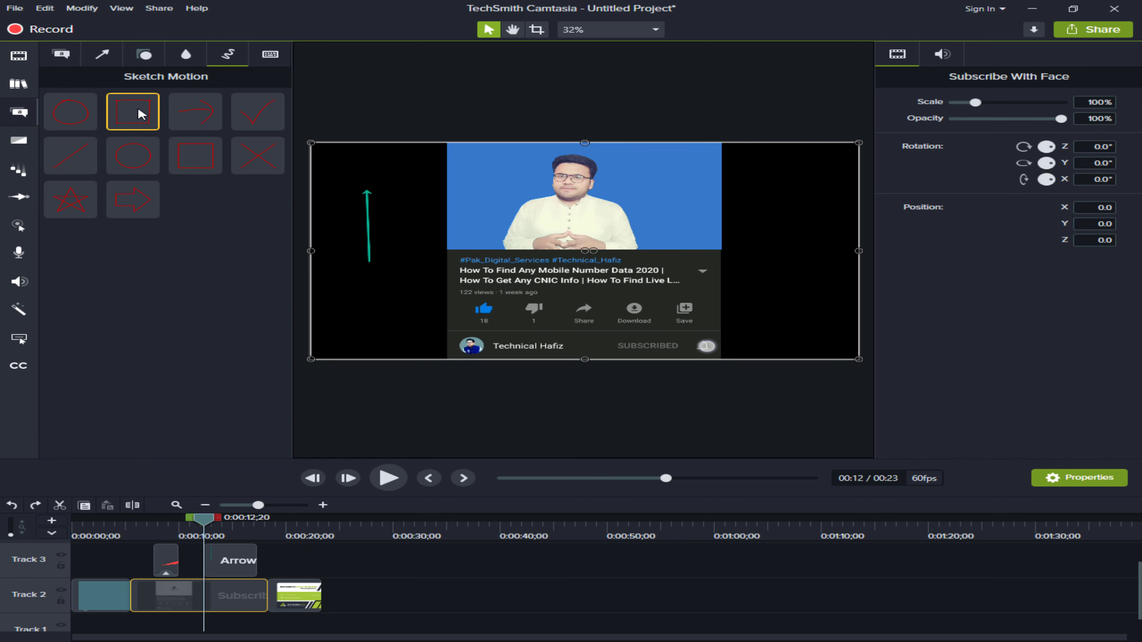
{"action": "mouse_move", "coordinate": [140, 117]}
{"action": "left_mouse_down"}
{"action": "mouse_move", "coordinate": [255, 158]}
{"action": "mouse_move", "coordinate": [589, 200]}
{"action": "mouse_move", "coordinate": [580, 180]}
{"action": "left_mouse_up"}
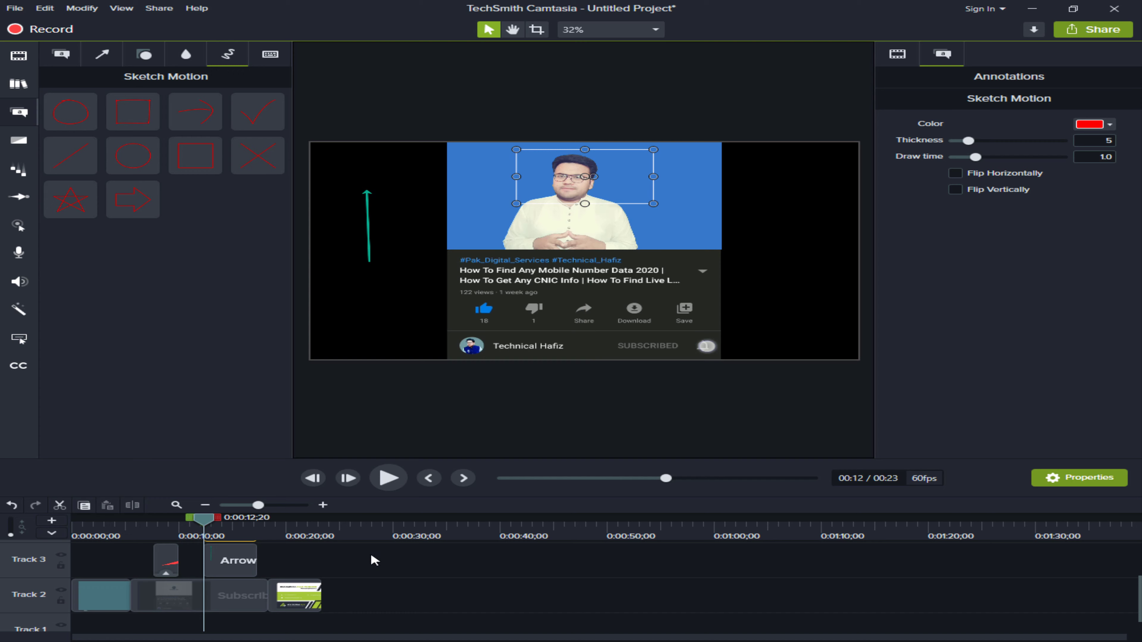
Step: Delete the green arrow annotation from Track 3
{"action": "scroll", "coordinate": [318, 614], "scroll_direction": "up", "scroll_amount": 3}
{"action": "scroll", "coordinate": [318, 613], "scroll_direction": "down", "scroll_amount": 2}
{"action": "left_click", "coordinate": [235, 575]}
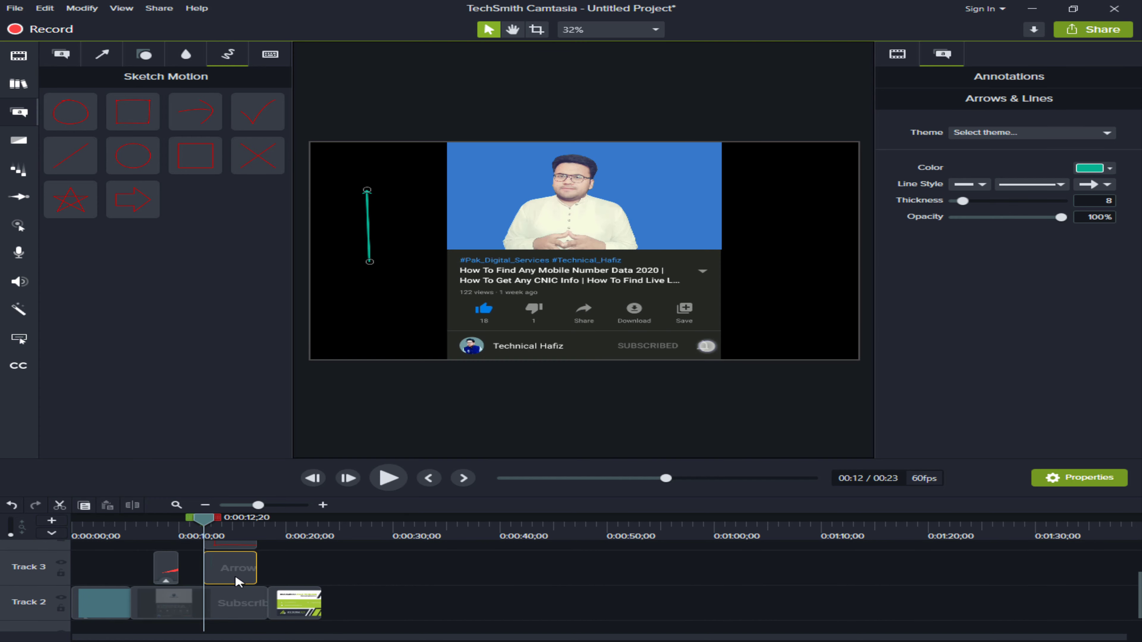
{"action": "key", "text": "Delete"}
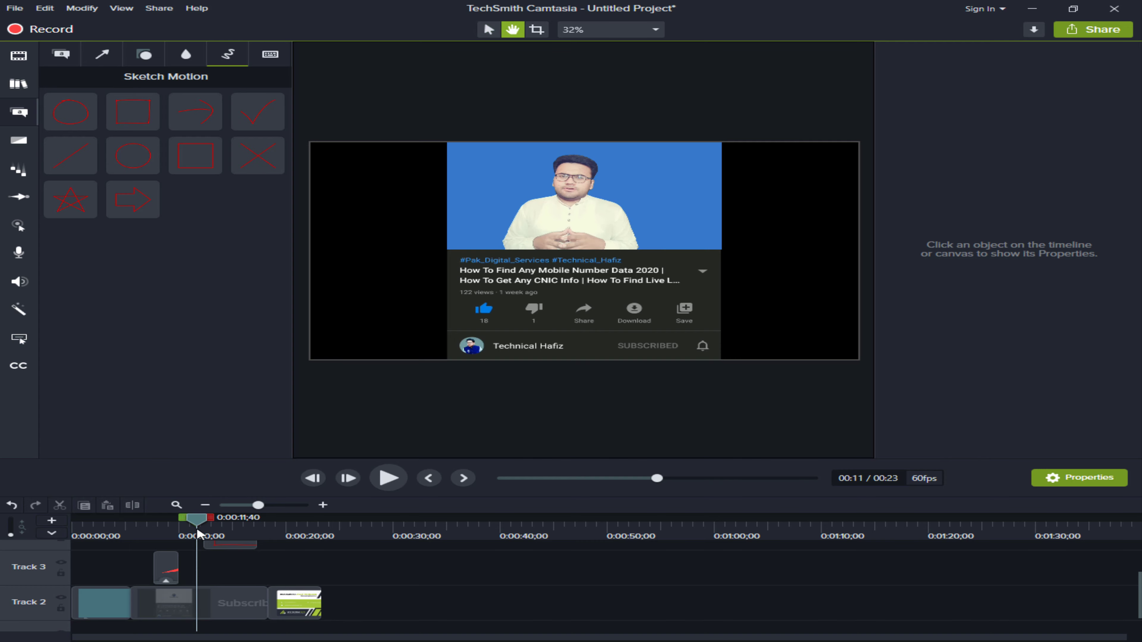
Step: Preview the sketch motion rectangle being drawn, replaying it from about 12 seconds
{"action": "key", "text": "space"}
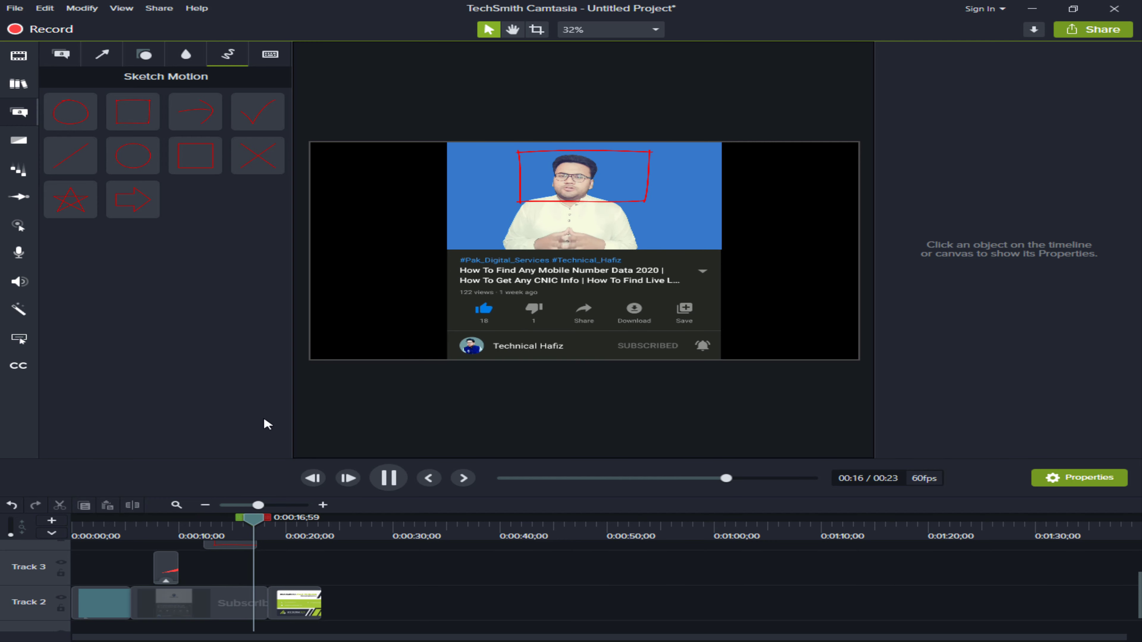
{"action": "left_click", "coordinate": [202, 522]}
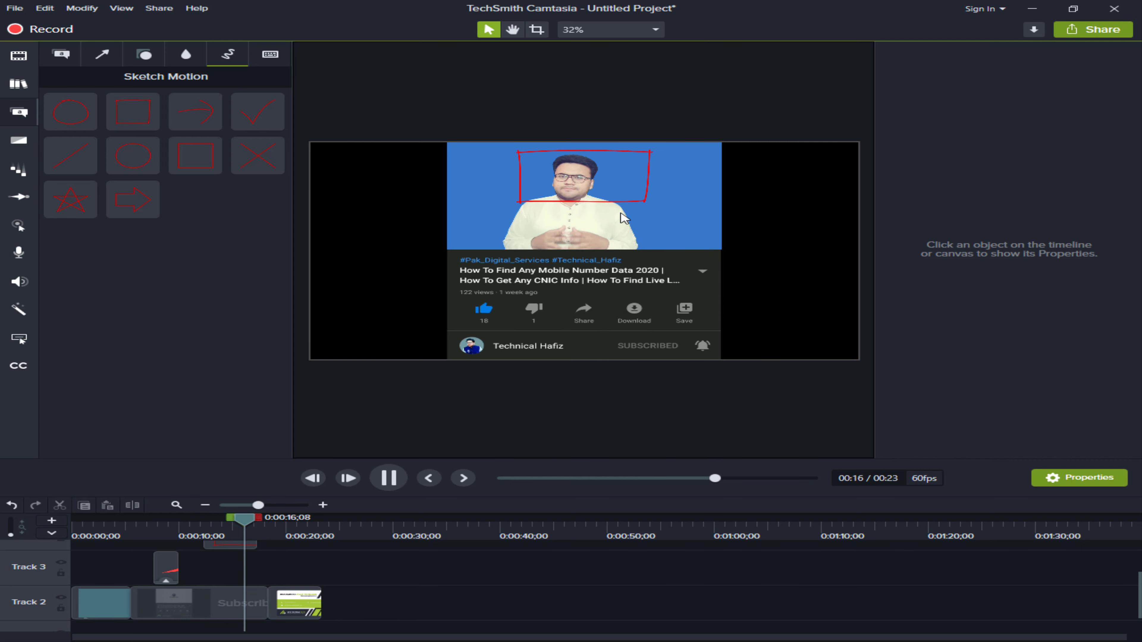
{"action": "key", "text": "space"}
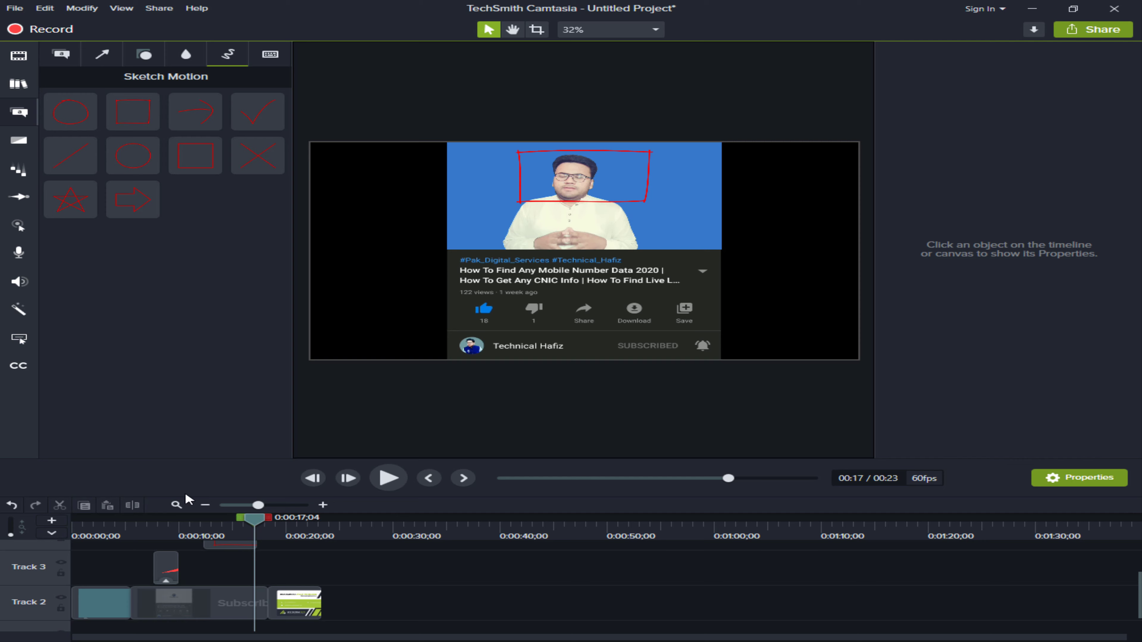
Step: Widen the sketch motion rectangle and move it down over the video title
{"action": "left_click", "coordinate": [233, 546]}
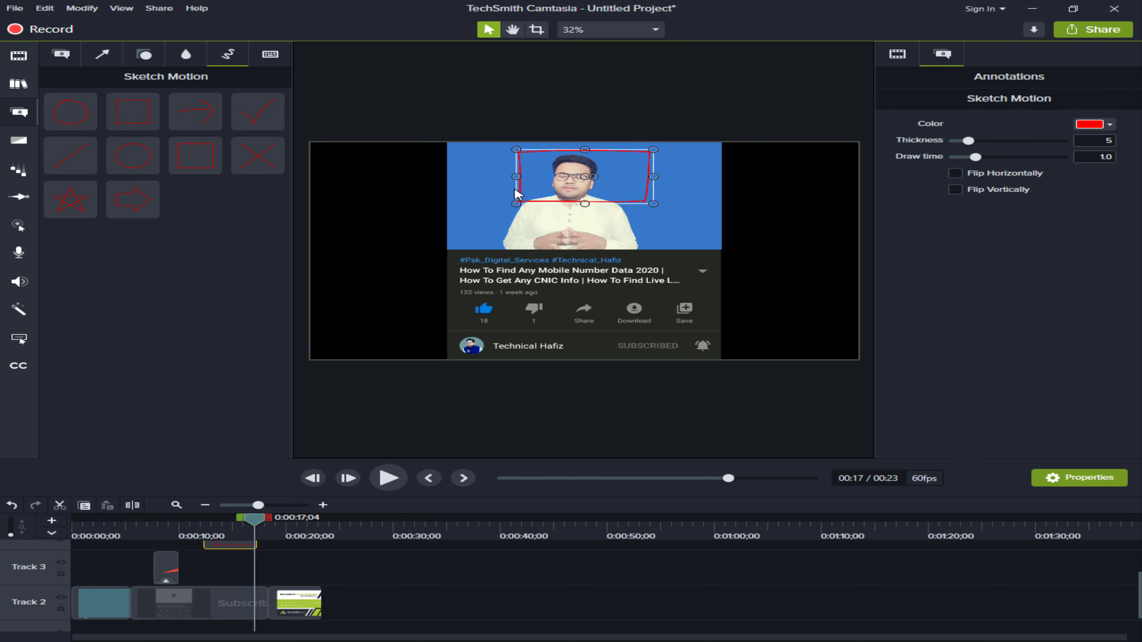
{"action": "left_click_drag", "start_coordinate": [518, 176], "coordinate": [477, 190]}
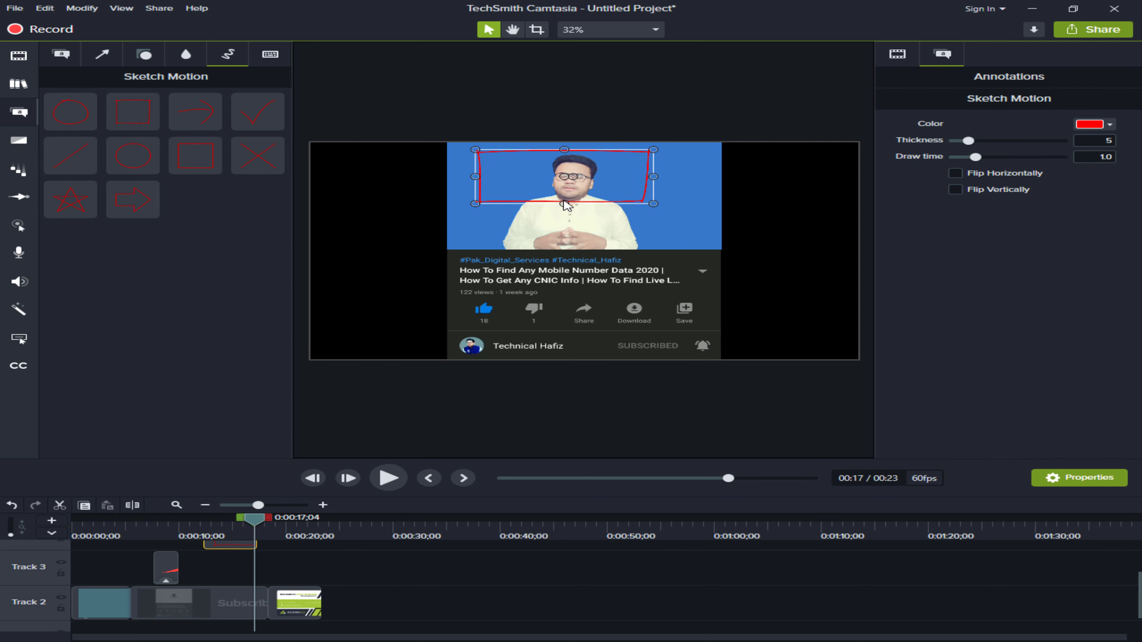
{"action": "mouse_move", "coordinate": [576, 243]}
{"action": "left_mouse_down"}
{"action": "mouse_move", "coordinate": [584, 315]}
{"action": "mouse_move", "coordinate": [566, 320]}
{"action": "left_mouse_up"}
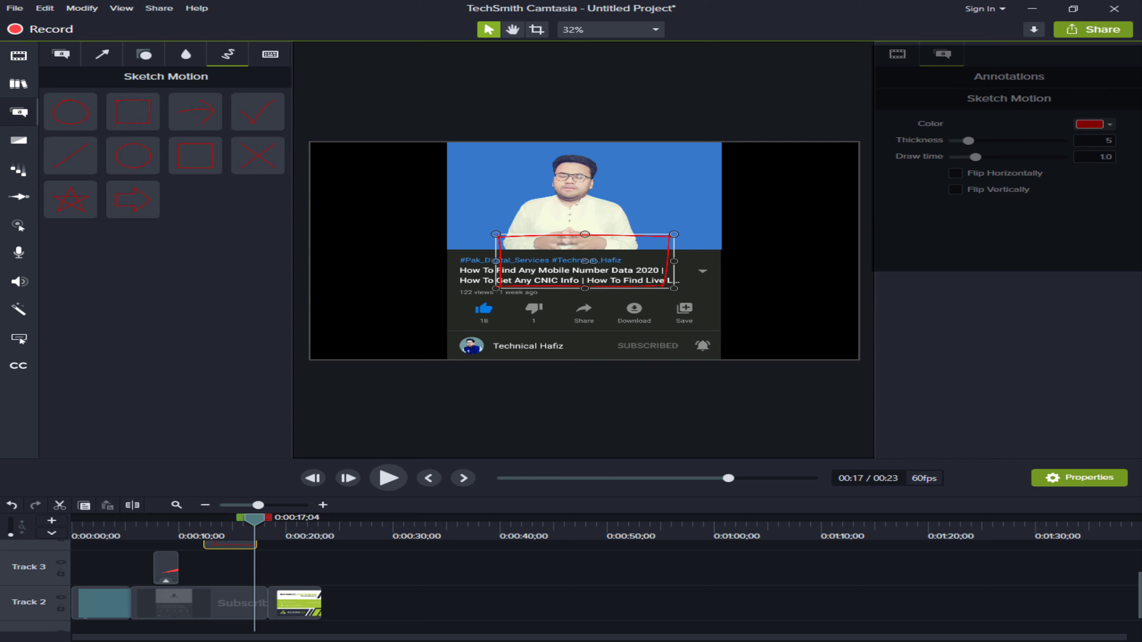
Step: Set the sketch rectangle's thickness to 14 and draw time to 4.9, and play the result from about 12 seconds
{"action": "mouse_move", "coordinate": [969, 141]}
{"action": "left_mouse_down"}
{"action": "mouse_move", "coordinate": [1035, 141]}
{"action": "mouse_move", "coordinate": [1054, 157]}
{"action": "left_mouse_up"}
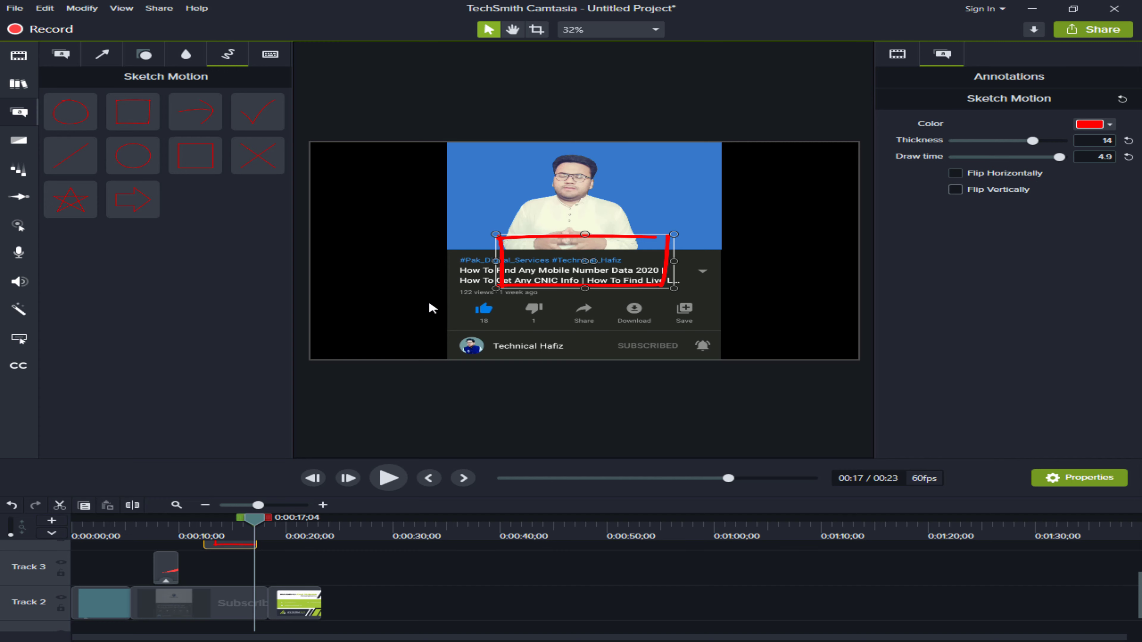
{"action": "left_click", "coordinate": [201, 523]}
{"action": "key", "text": "space"}
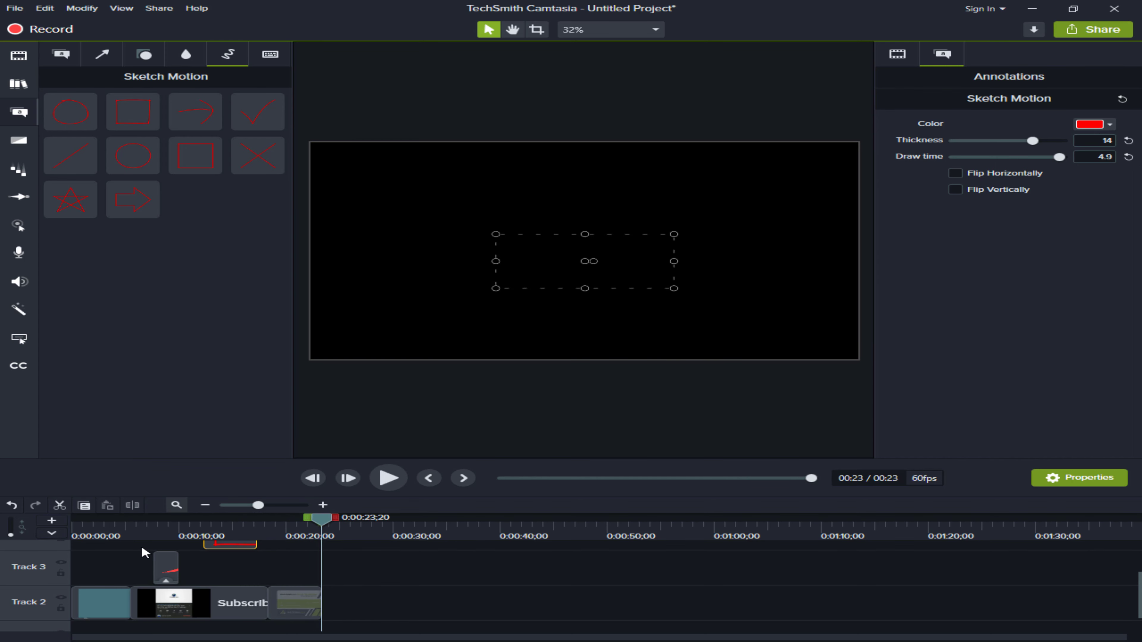
Step: Add a Clear style Ctrl+A keystroke callout beside the presenter's face at about 11 seconds
{"action": "left_click", "coordinate": [194, 531]}
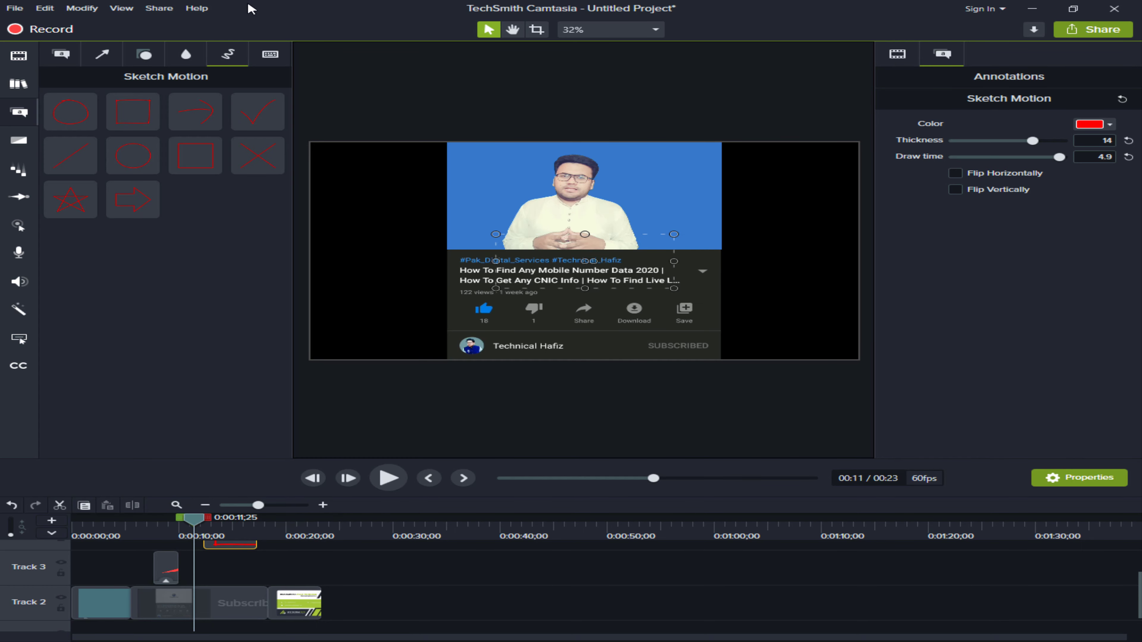
{"action": "left_click", "coordinate": [271, 55]}
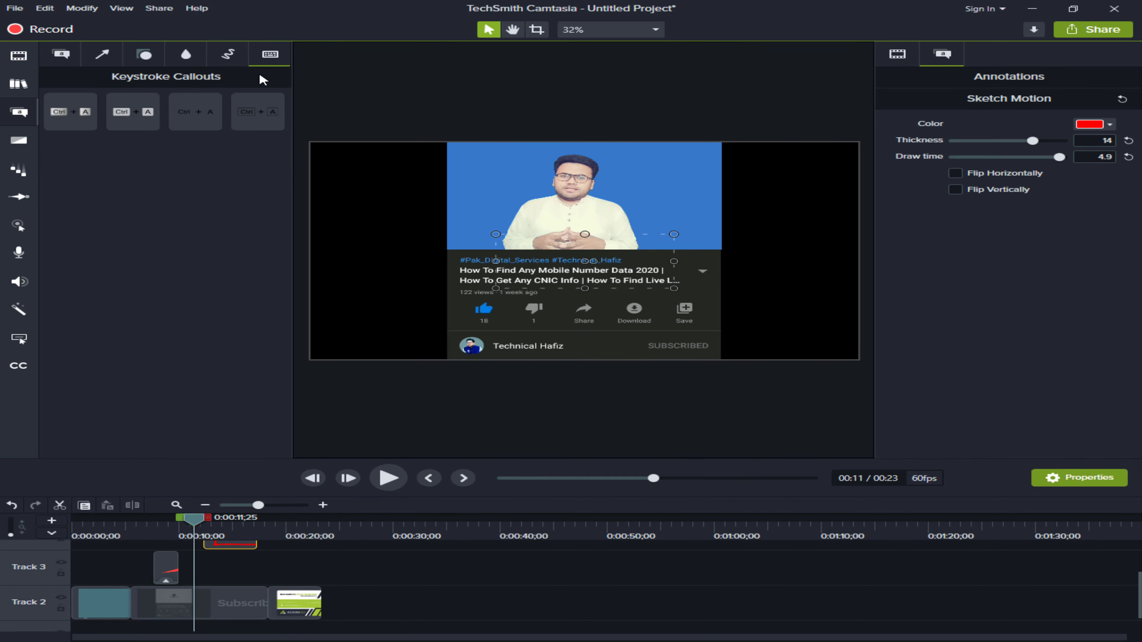
{"action": "left_click_drag", "start_coordinate": [195, 112], "coordinate": [493, 164]}
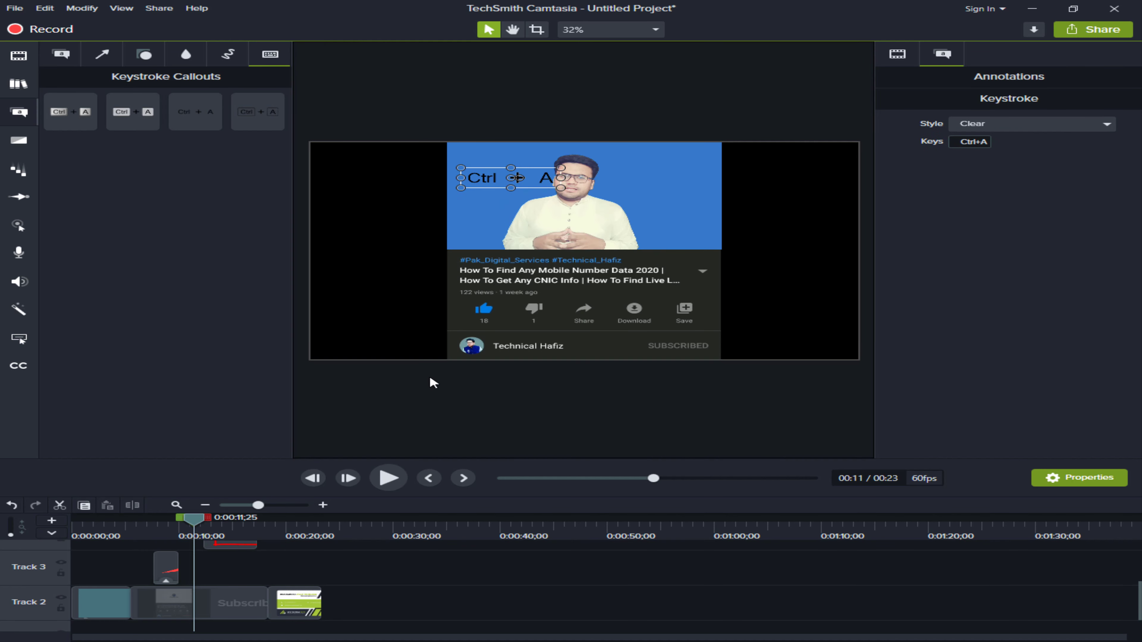
{"action": "scroll", "coordinate": [331, 617], "scroll_direction": "up", "scroll_amount": 3}
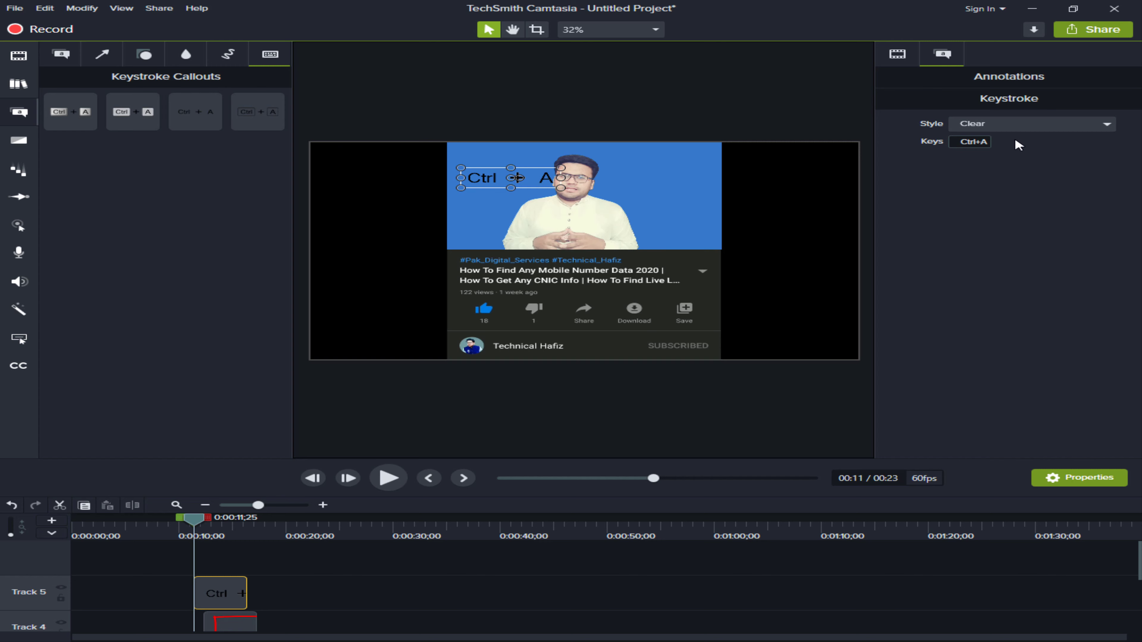
Step: Change the keystroke callout's keys to Y and replace that with Backspace
{"action": "left_click", "coordinate": [973, 142]}
{"action": "key", "text": "y"}
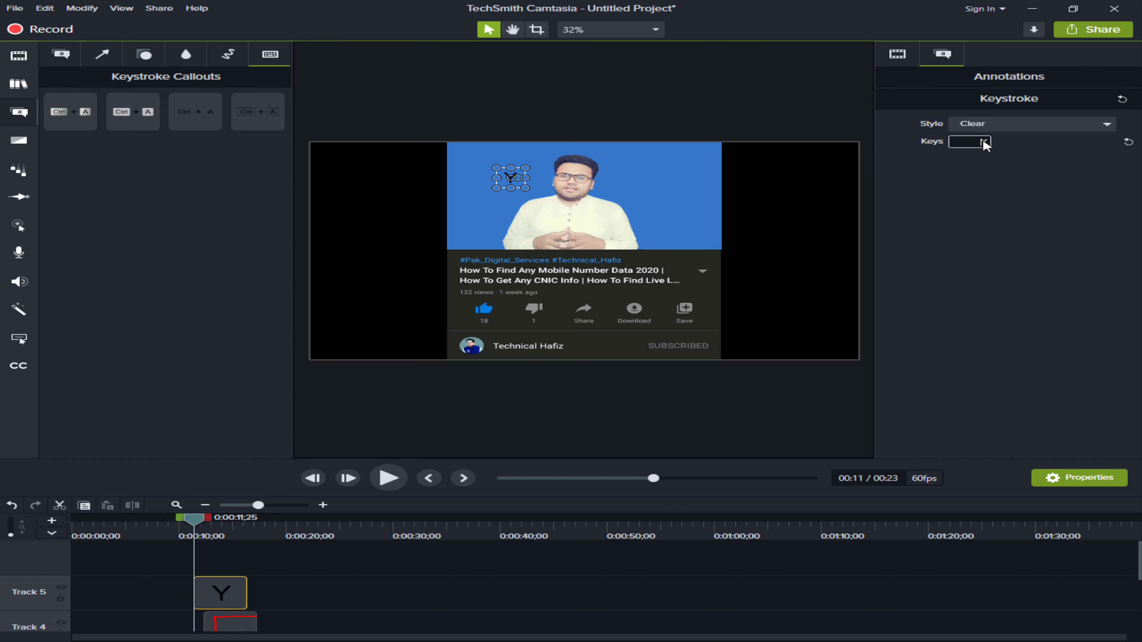
{"action": "key", "text": "BackSpace"}
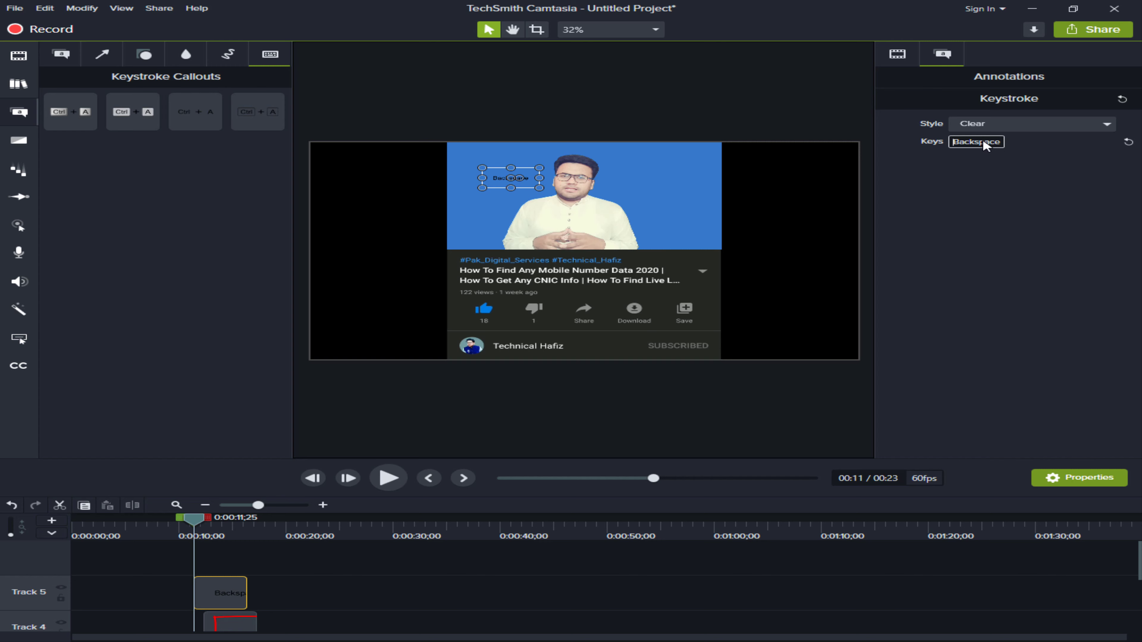
Step: Change the keystroke callout's keys to Alt, replace that with Alt+Space, and move the callout up to the video's upper edge
{"action": "key", "text": "alt"}
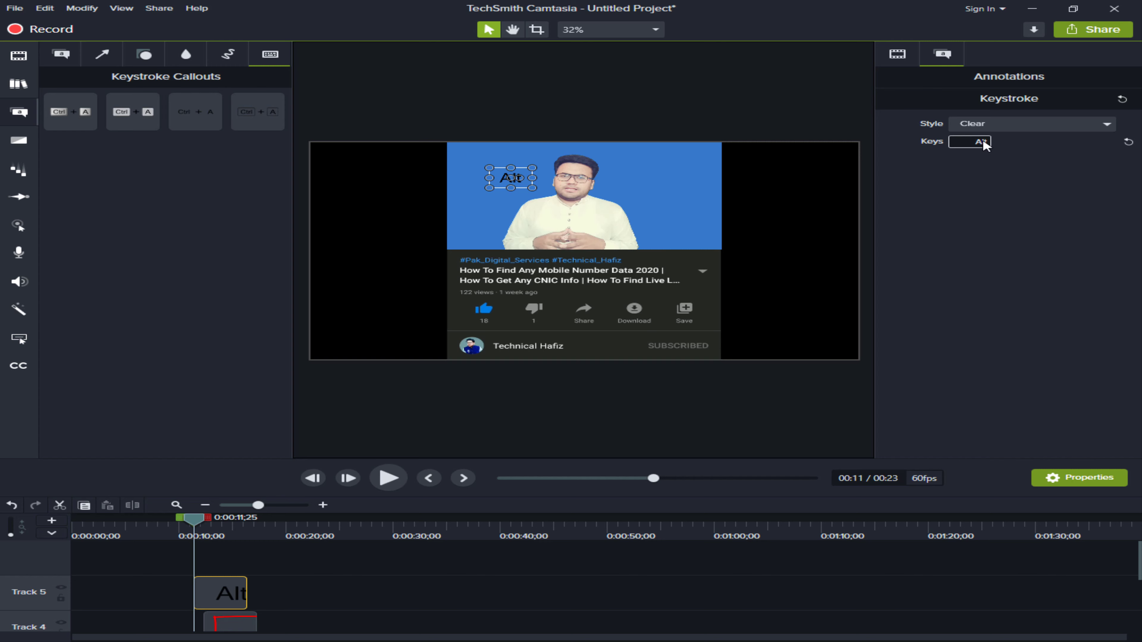
{"action": "key", "text": "alt+space"}
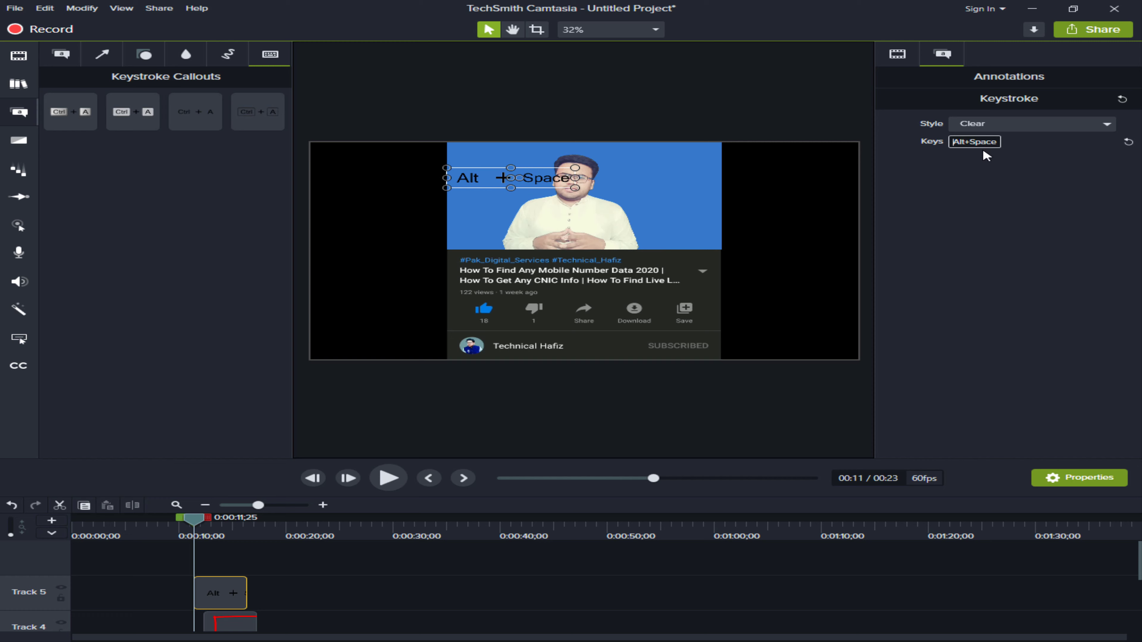
{"action": "left_click_drag", "start_coordinate": [486, 186], "coordinate": [485, 158]}
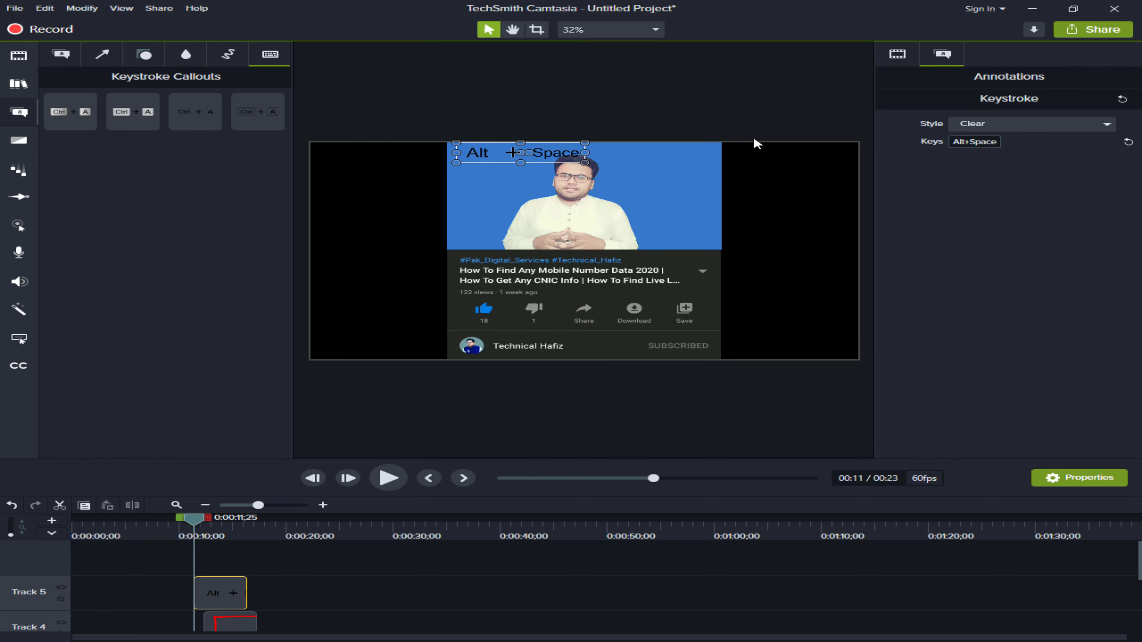
Step: Change the keystroke callout's keys to Enter and then Backspace, and enlarge the callout across the presenter
{"action": "left_click", "coordinate": [981, 145]}
{"action": "key", "text": "Return"}
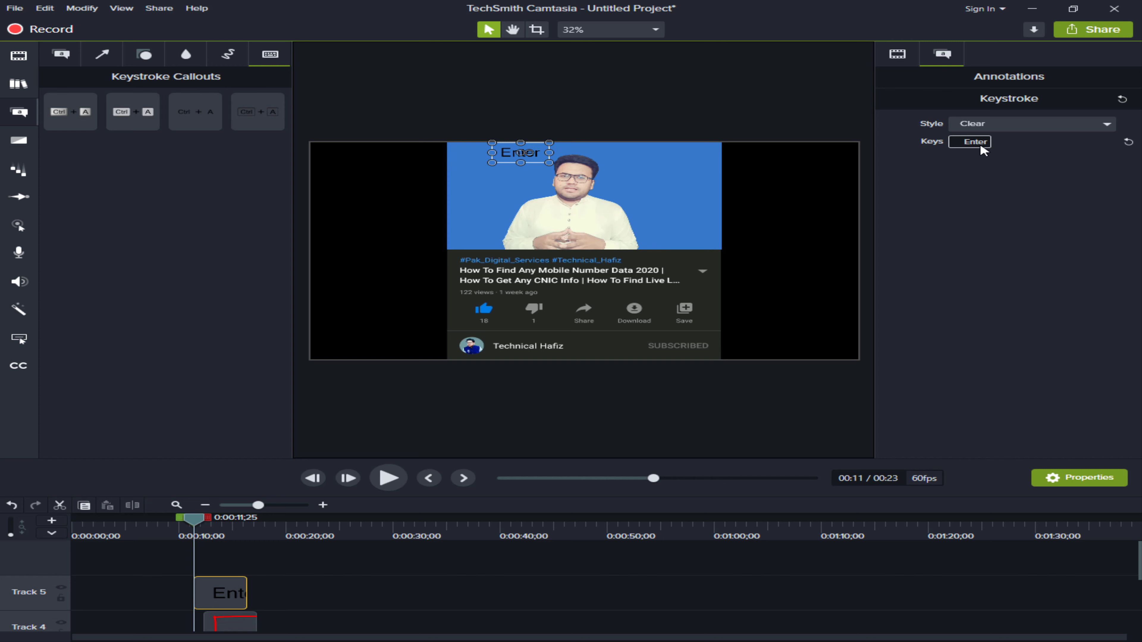
{"action": "key", "text": "BackSpace"}
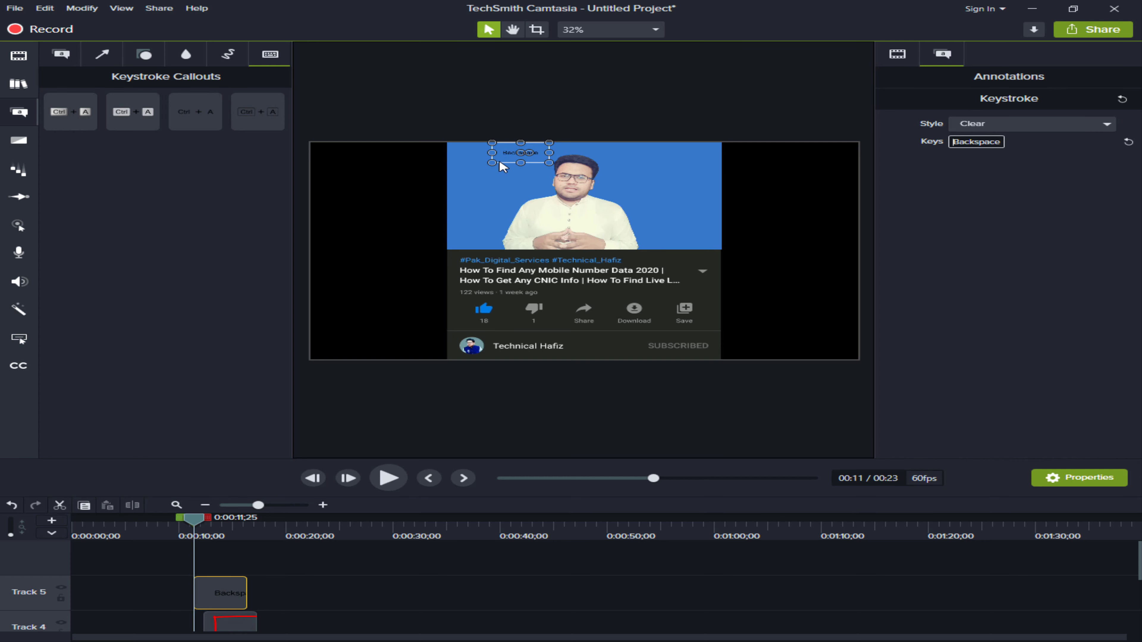
{"action": "left_click_drag", "start_coordinate": [492, 163], "coordinate": [577, 195]}
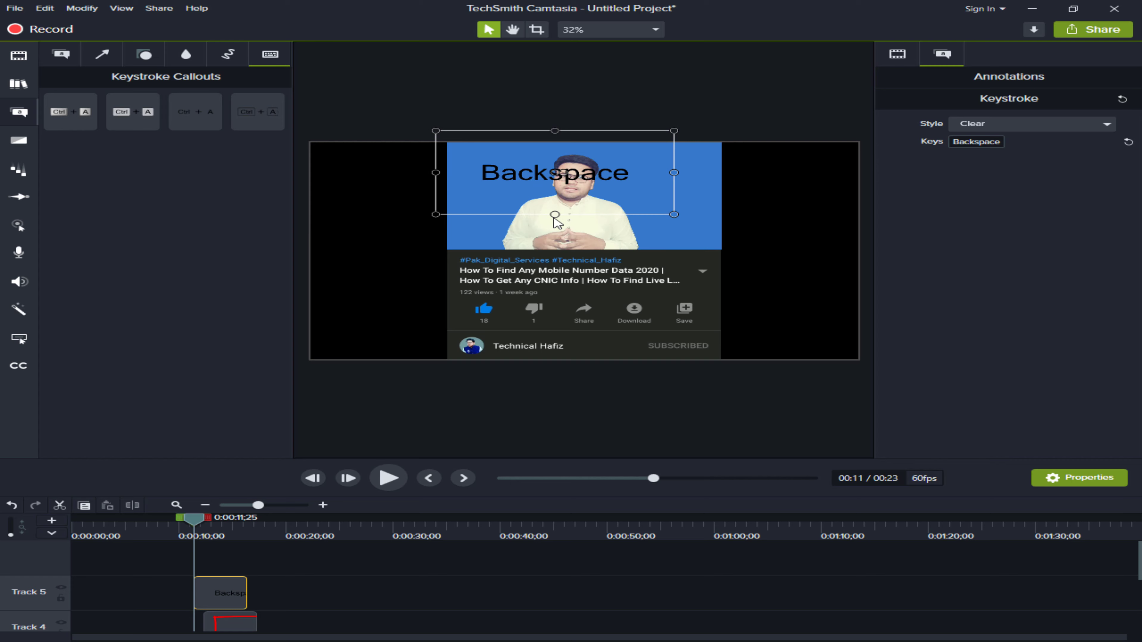
Step: Delete the keystroke callout, the sketch motion rectangle and the annotation clip on Track 3
{"action": "key", "text": "Delete"}
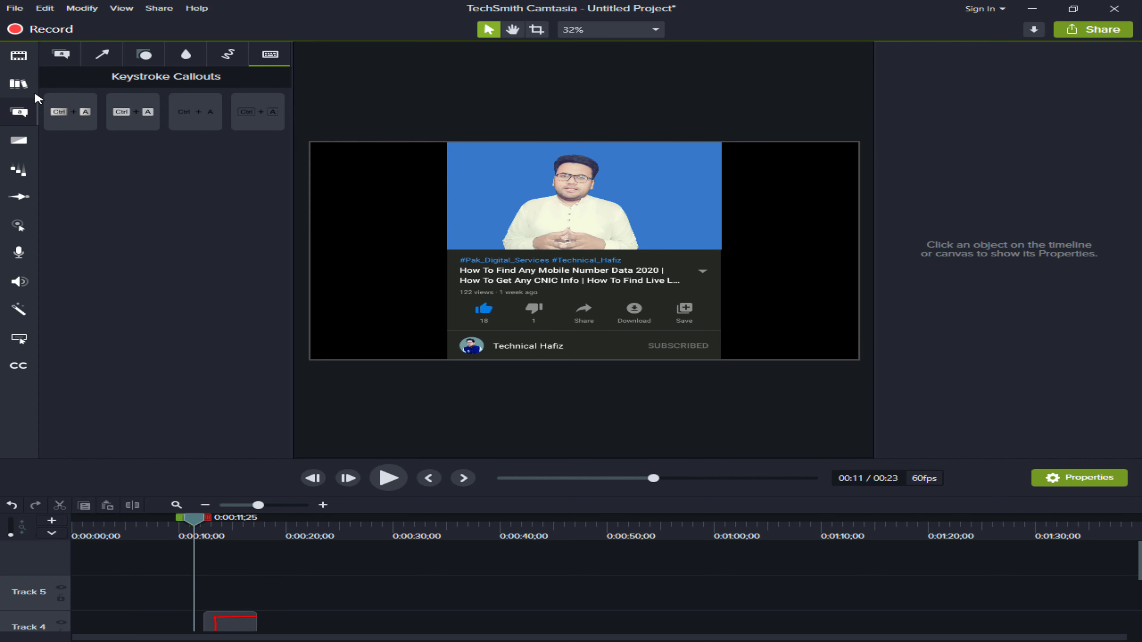
{"action": "left_click", "coordinate": [18, 140]}
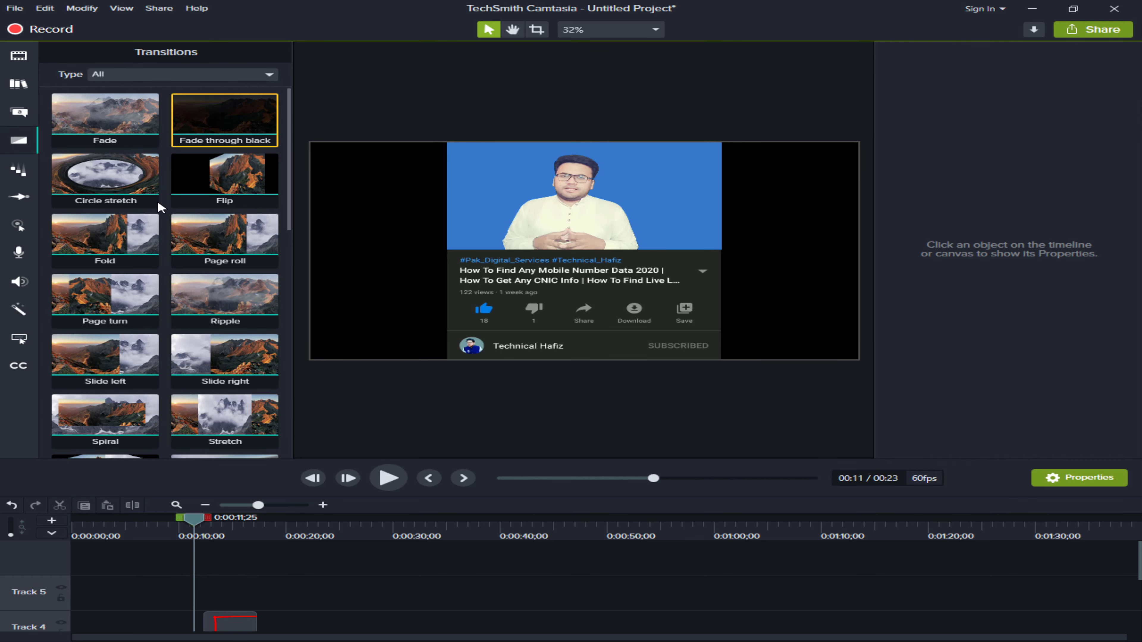
{"action": "scroll", "coordinate": [112, 556], "scroll_direction": "down", "scroll_amount": 2}
{"action": "scroll", "coordinate": [68, 270], "scroll_direction": "down", "scroll_amount": 1}
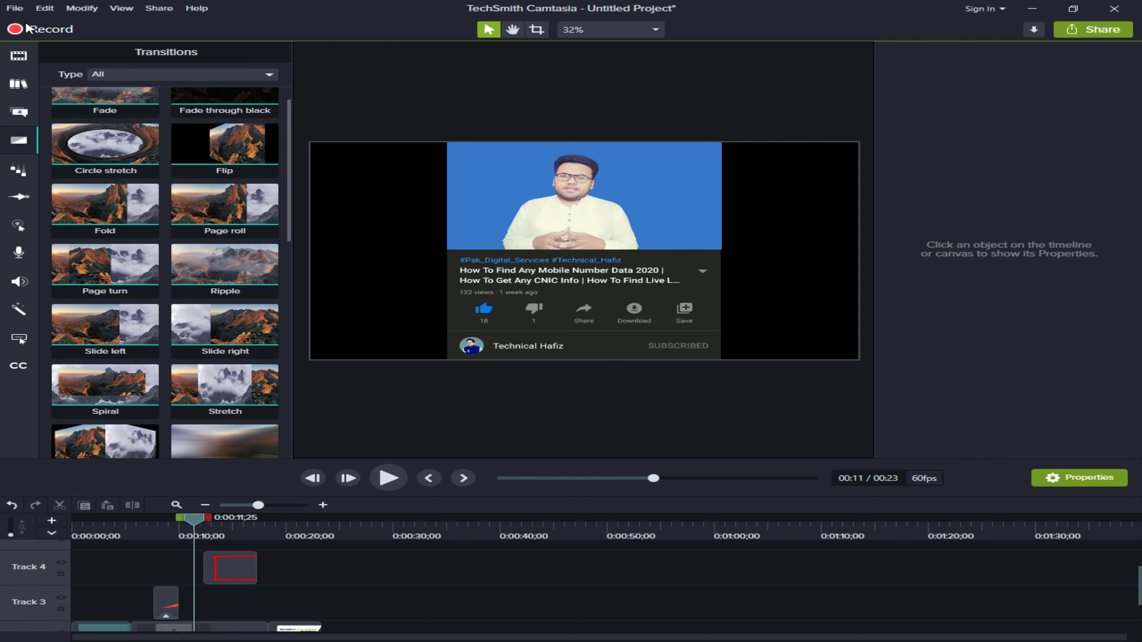
{"action": "scroll", "coordinate": [103, 216], "scroll_direction": "up", "scroll_amount": 1}
{"action": "scroll", "coordinate": [433, 634], "scroll_direction": "down", "scroll_amount": 2}
{"action": "scroll", "coordinate": [277, 607], "scroll_direction": "up", "scroll_amount": 1}
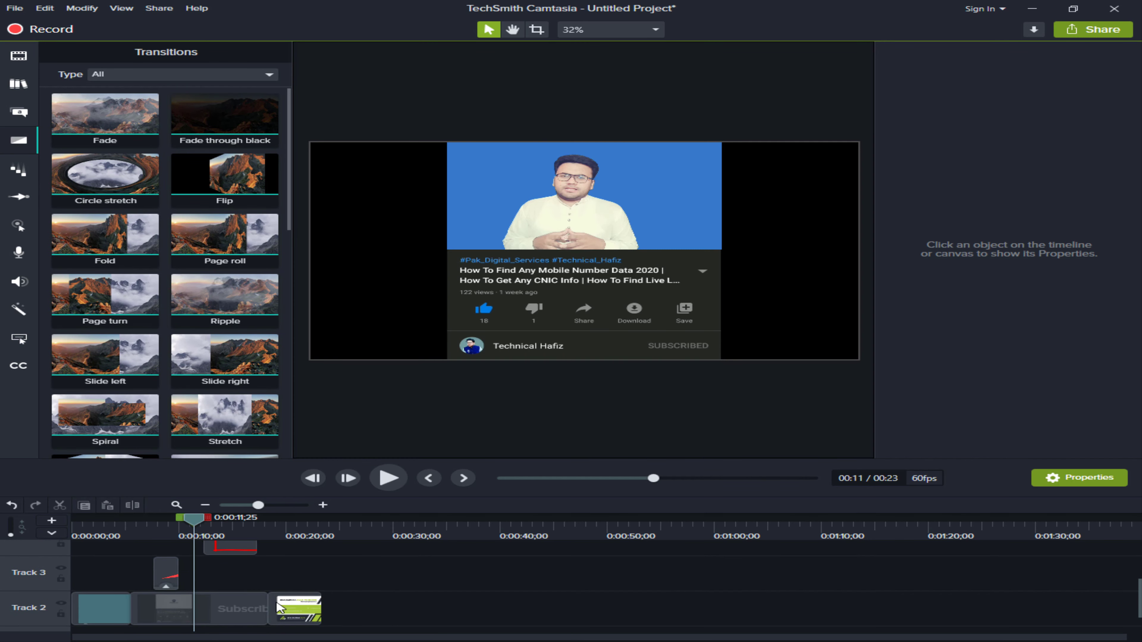
{"action": "left_click", "coordinate": [225, 552]}
{"action": "key", "text": "Delete"}
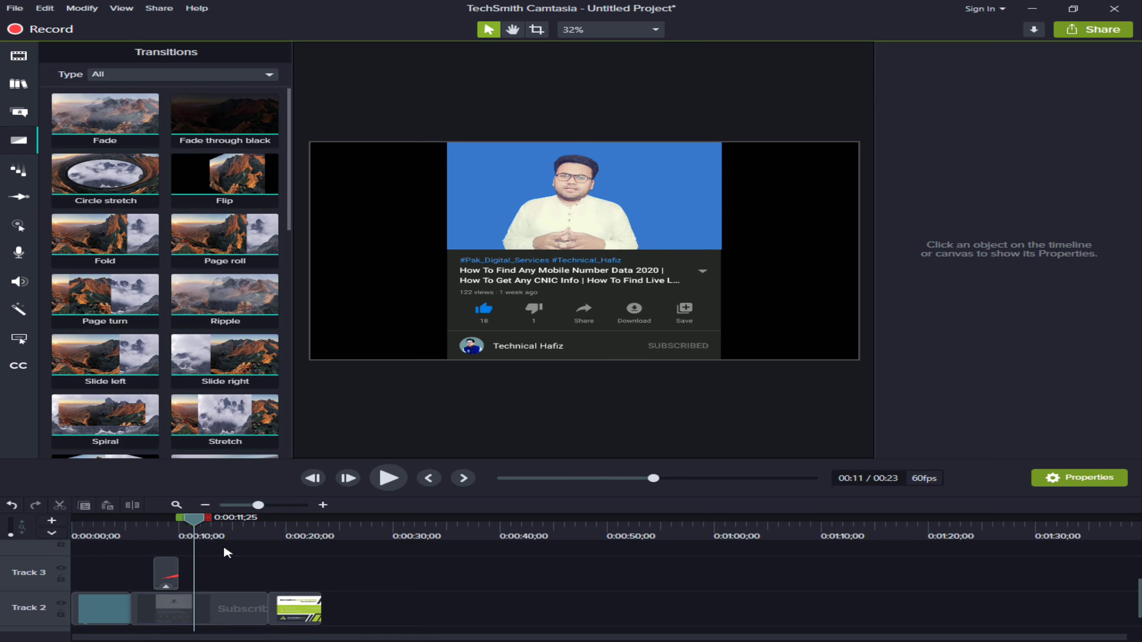
{"action": "left_click", "coordinate": [166, 569]}
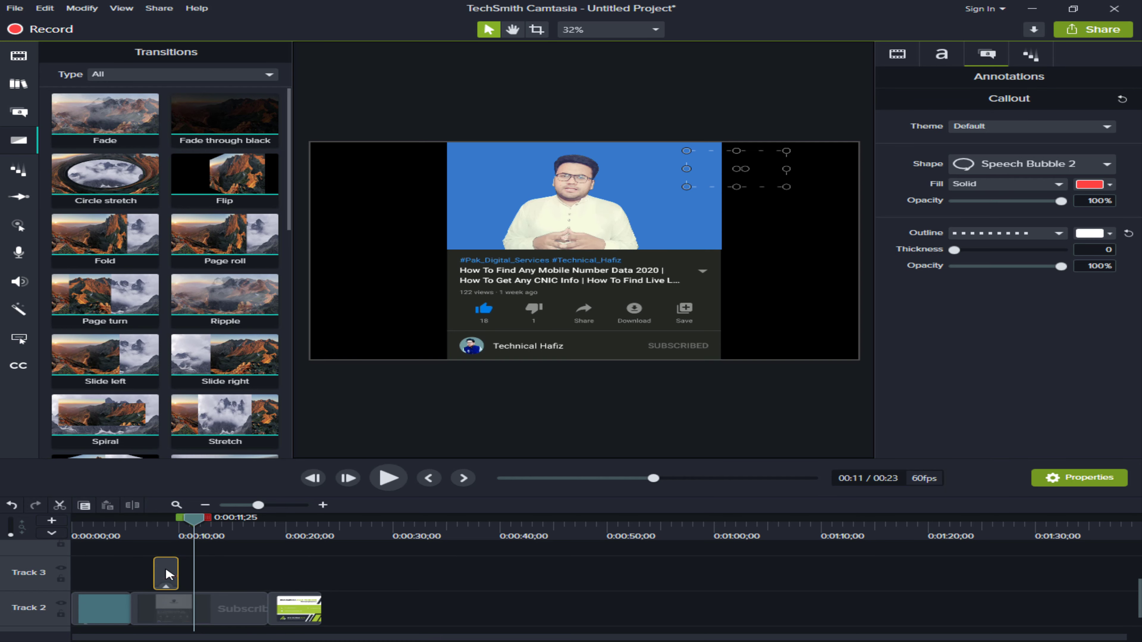
{"action": "key", "text": "Delete"}
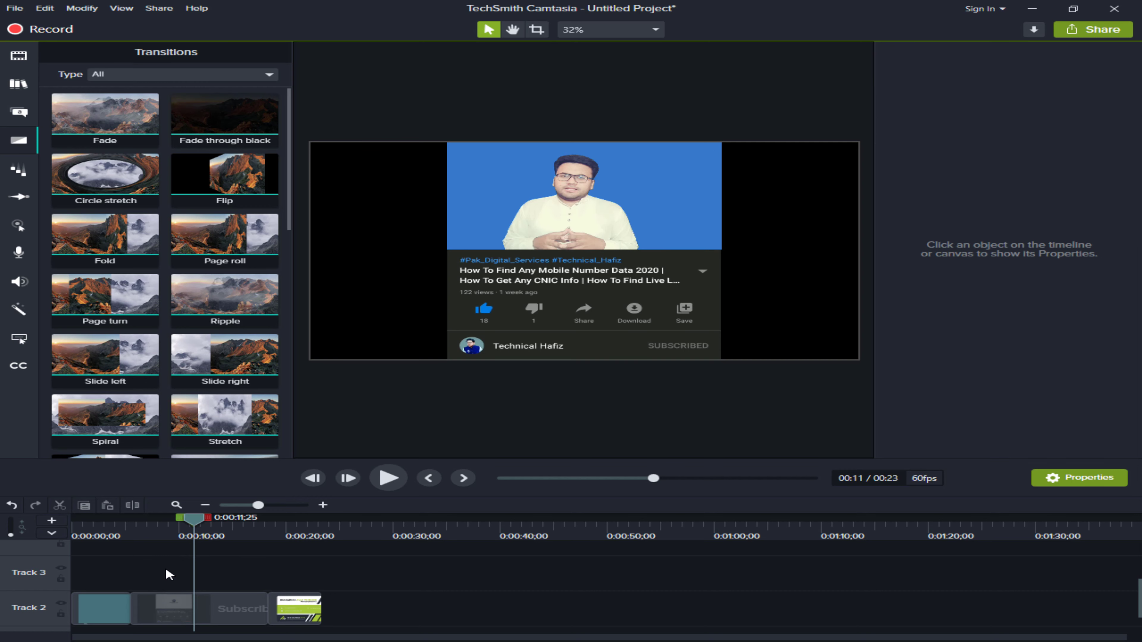
Step: Add a Flip transition between the first two clips on Track 2 and play it from about 4 seconds
{"action": "left_click", "coordinate": [133, 527]}
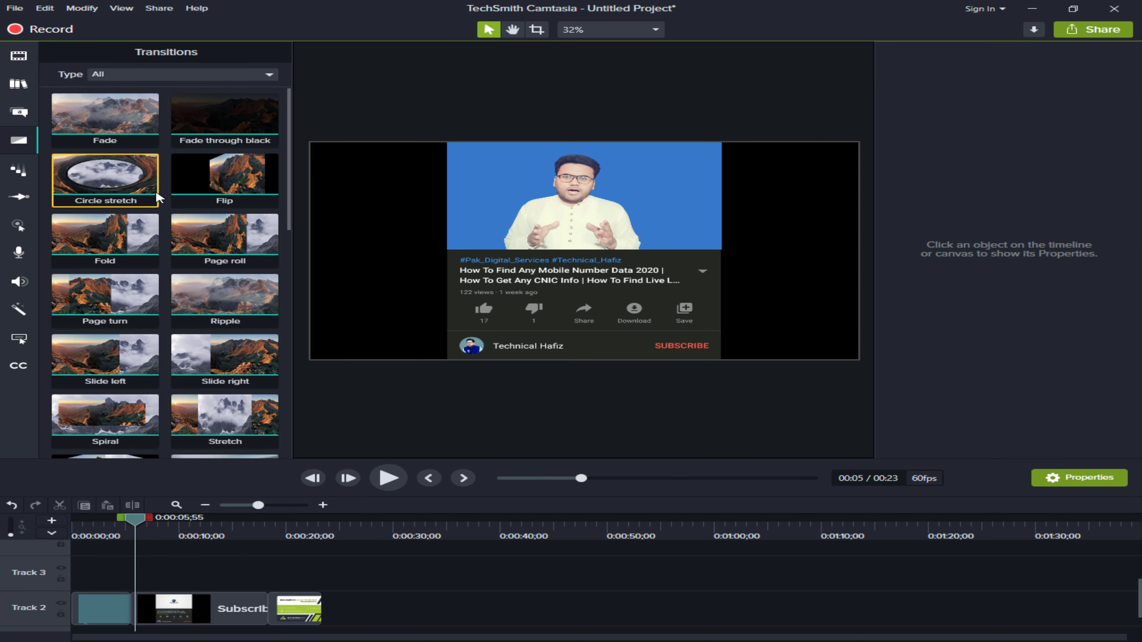
{"action": "left_click_drag", "start_coordinate": [241, 179], "coordinate": [245, 605]}
{"action": "mouse_move", "coordinate": [132, 606]}
{"action": "left_mouse_down"}
{"action": "mouse_move", "coordinate": [202, 207]}
{"action": "mouse_move", "coordinate": [223, 200]}
{"action": "mouse_move", "coordinate": [139, 445]}
{"action": "mouse_move", "coordinate": [123, 527]}
{"action": "mouse_move", "coordinate": [126, 605]}
{"action": "left_mouse_up"}
{"action": "left_click", "coordinate": [122, 529]}
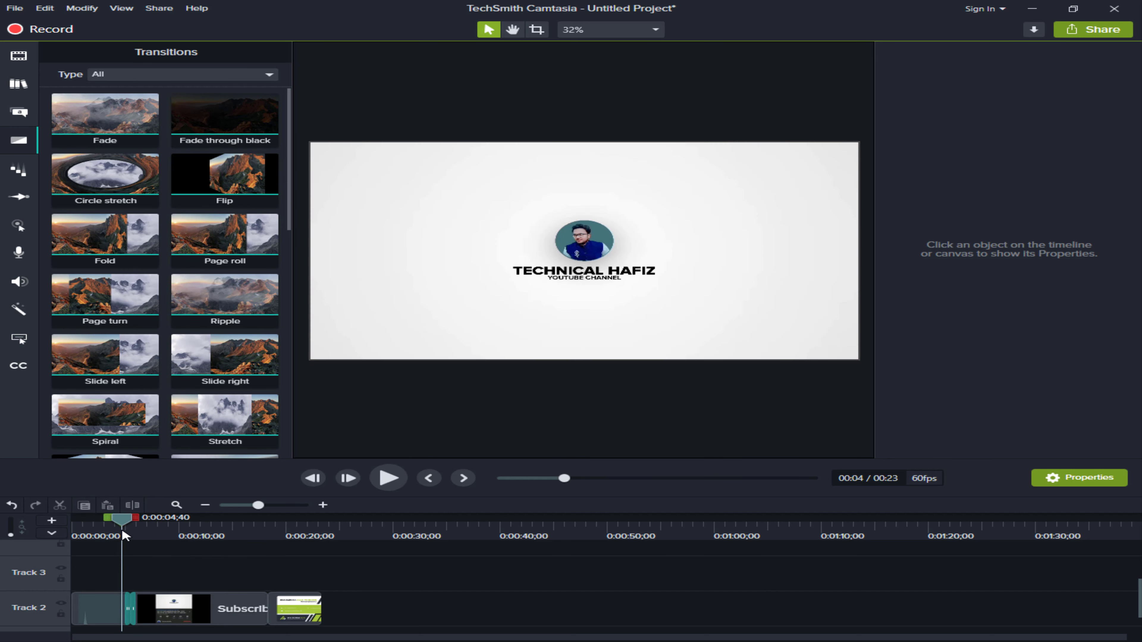
{"action": "key", "text": "space"}
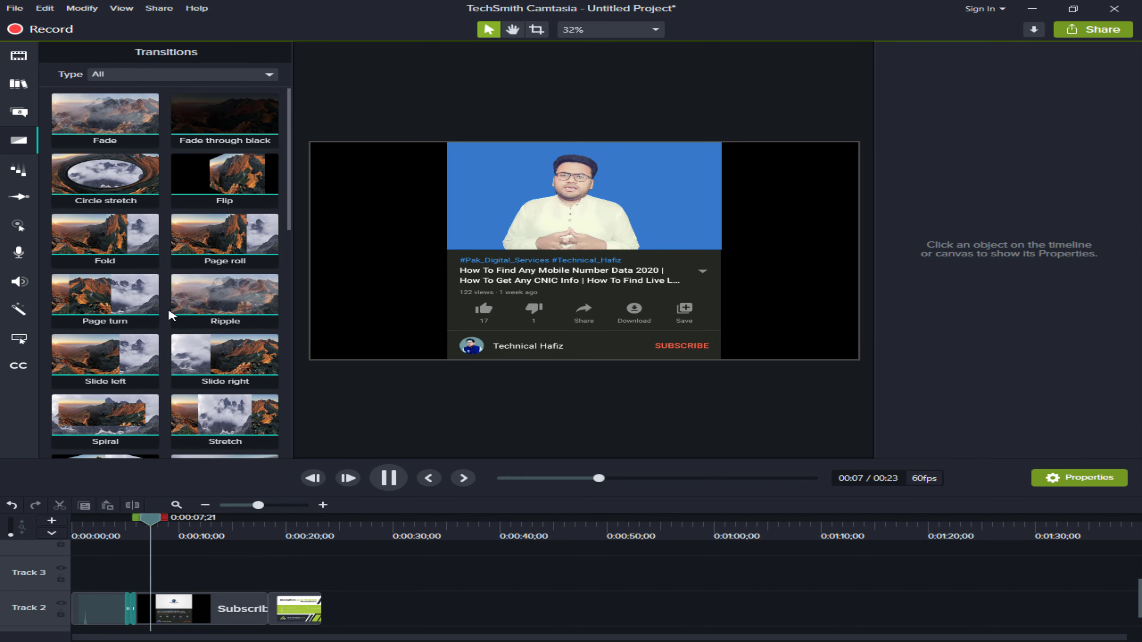
{"action": "key", "text": "space"}
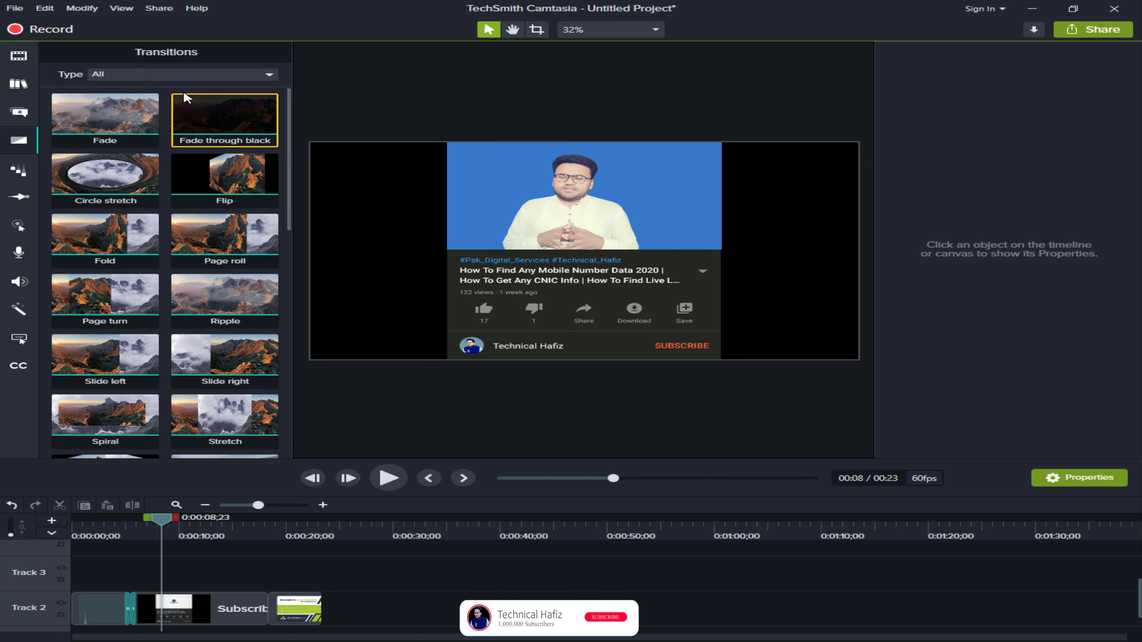
{"action": "scroll", "coordinate": [203, 141], "scroll_direction": "down", "scroll_amount": 10}
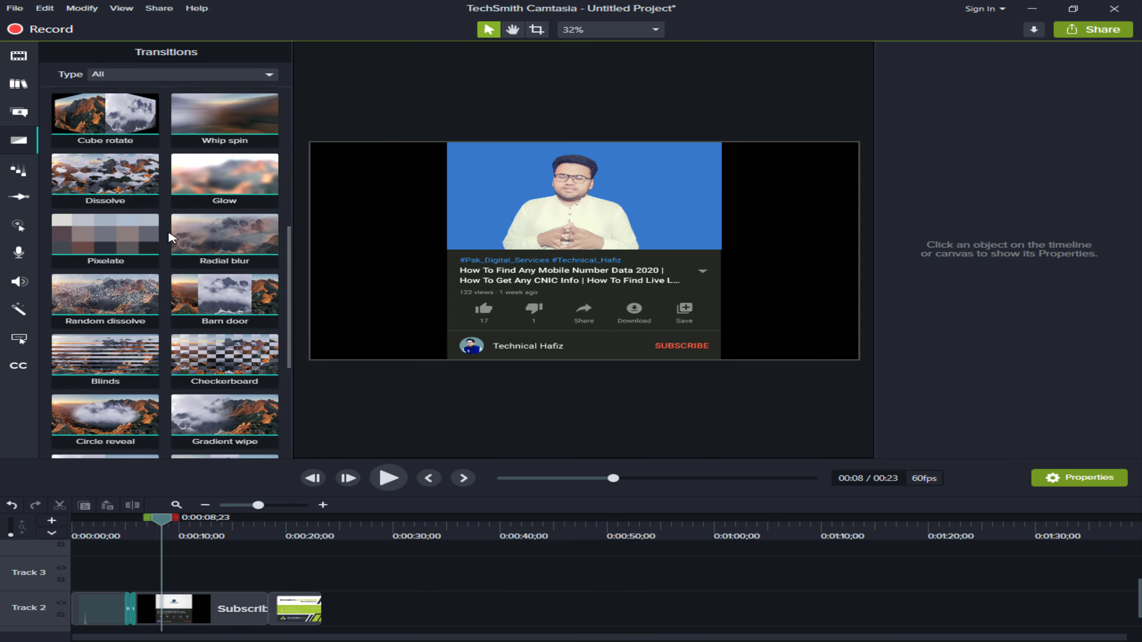
{"action": "scroll", "coordinate": [172, 237], "scroll_direction": "down", "scroll_amount": 1}
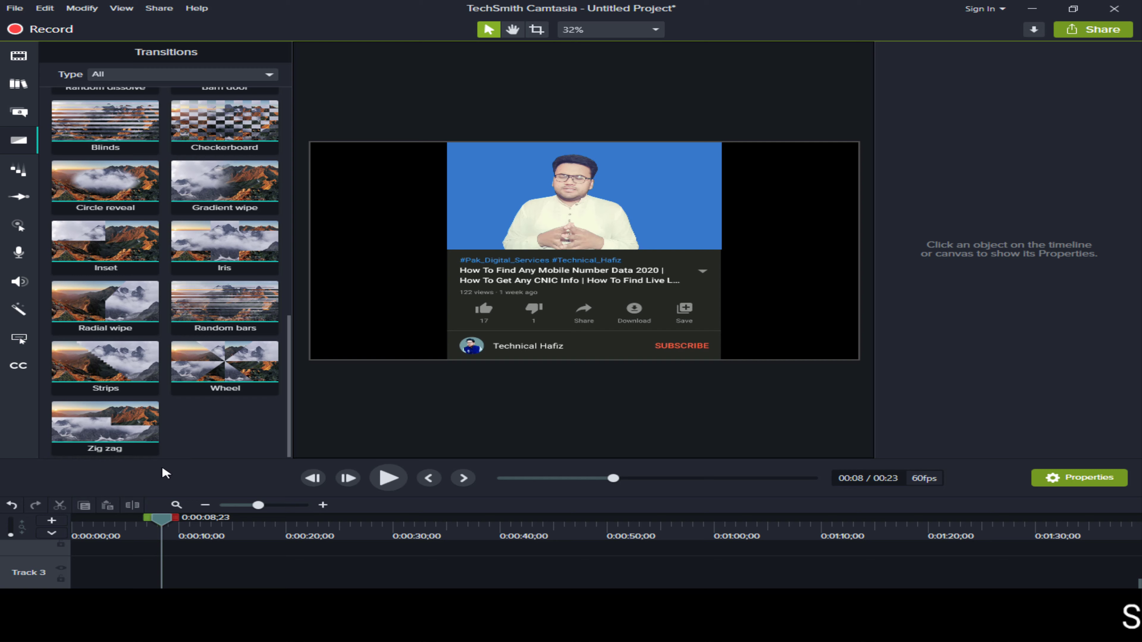
{"action": "left_click", "coordinate": [155, 230]}
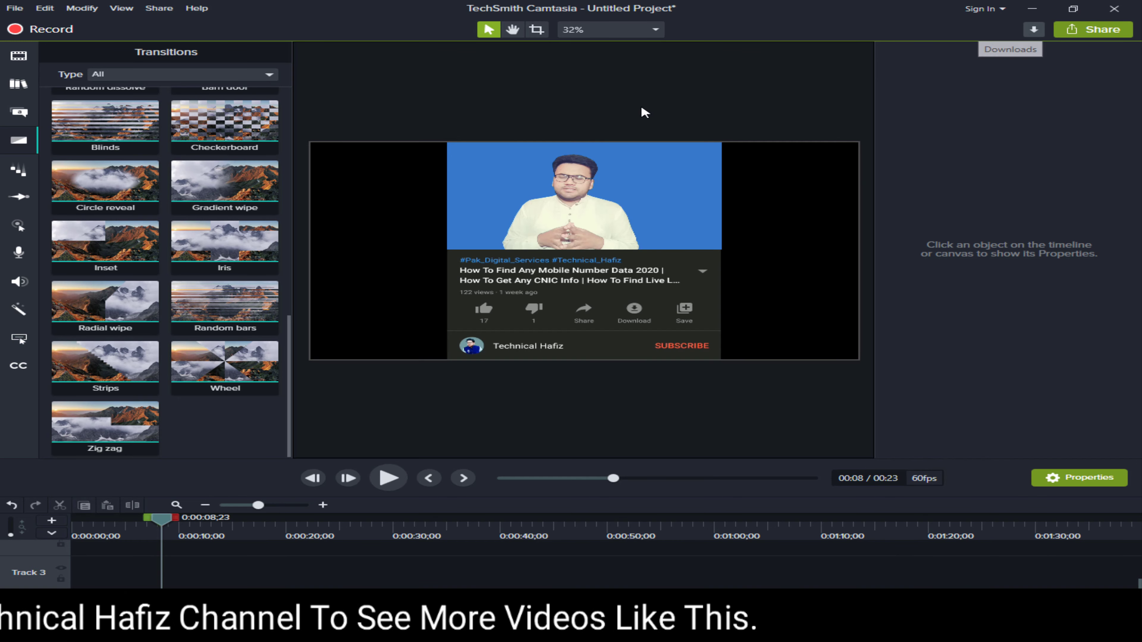
{"action": "scroll", "coordinate": [184, 323], "scroll_direction": "up", "scroll_amount": 10}
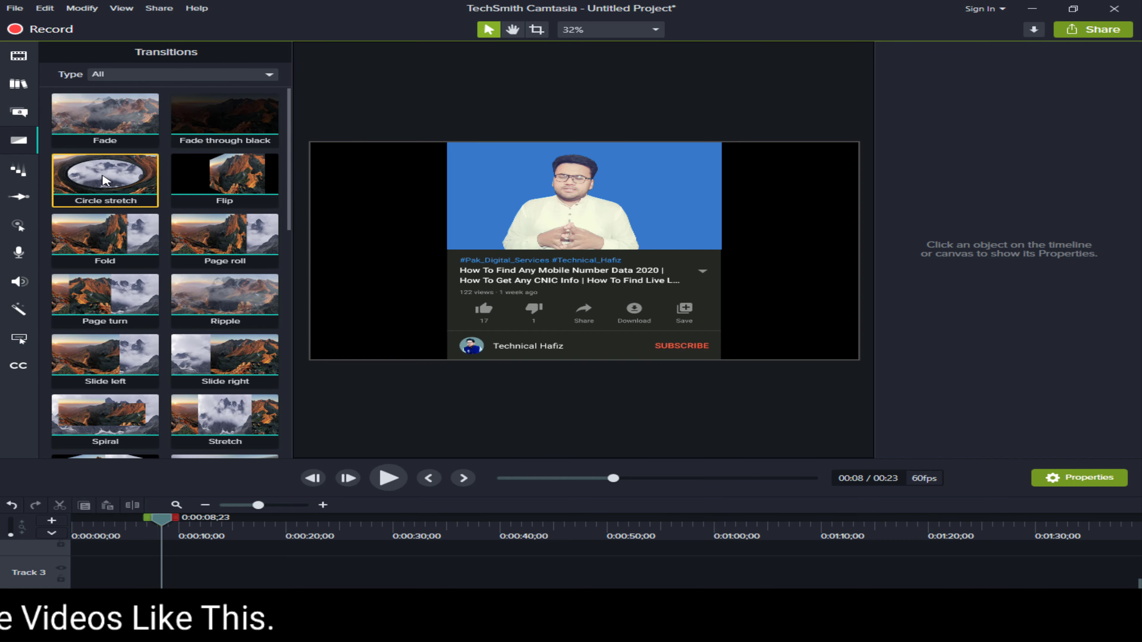
Step: Apply the Drifting behavior to the Subscribe clip and play the result from about 5 seconds
{"action": "left_click", "coordinate": [14, 172]}
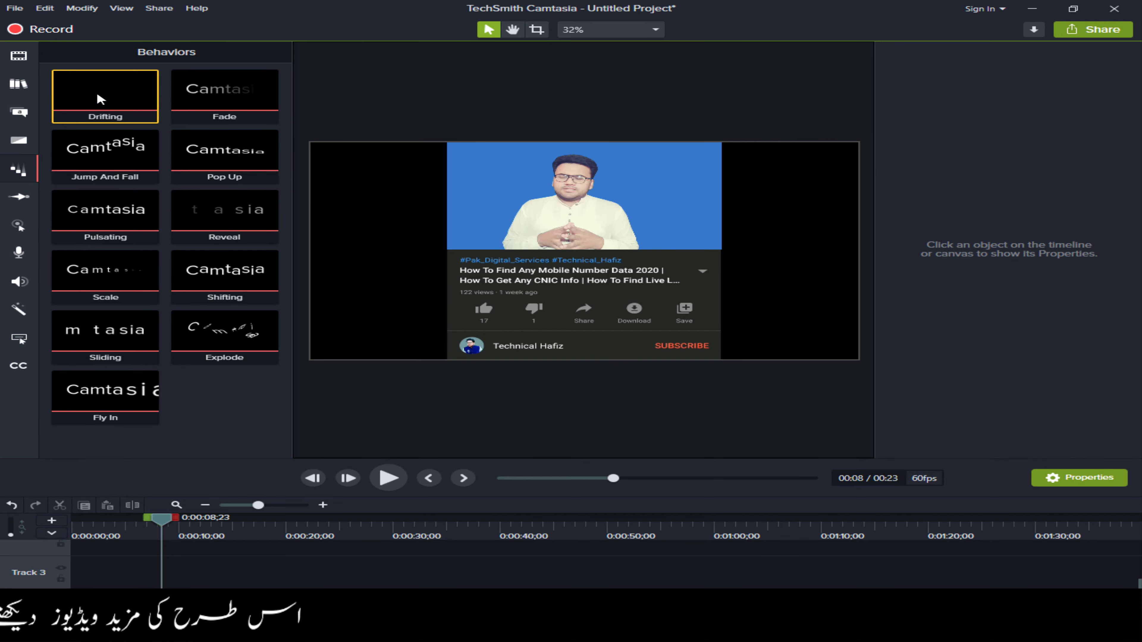
{"action": "left_click_drag", "start_coordinate": [100, 99], "coordinate": [520, 286]}
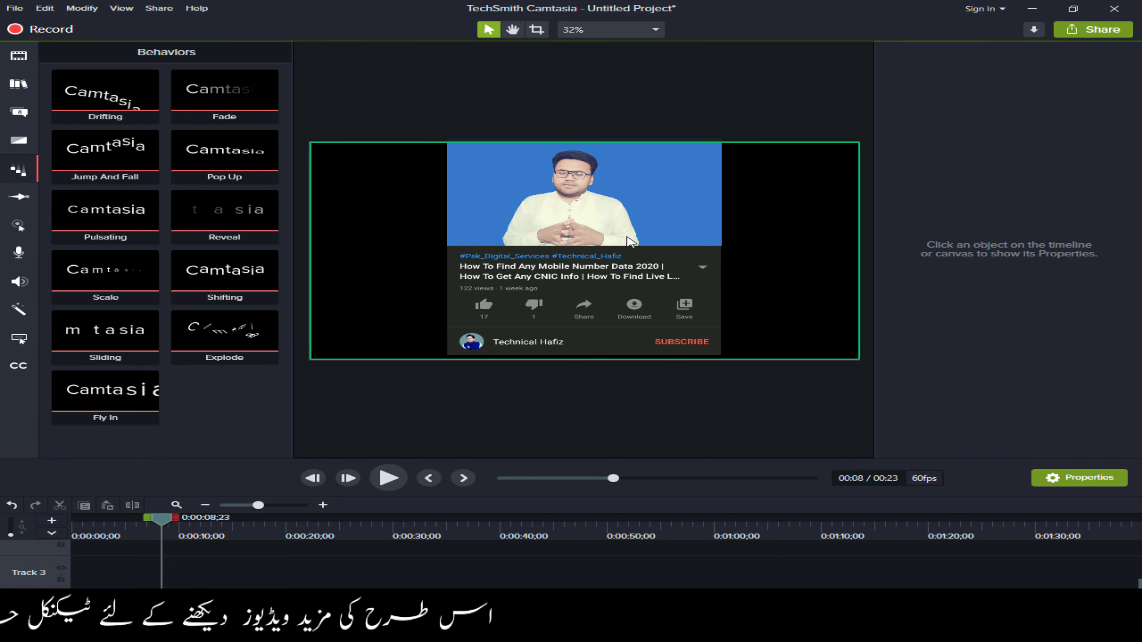
{"action": "left_click_drag", "start_coordinate": [629, 242], "coordinate": [630, 242]}
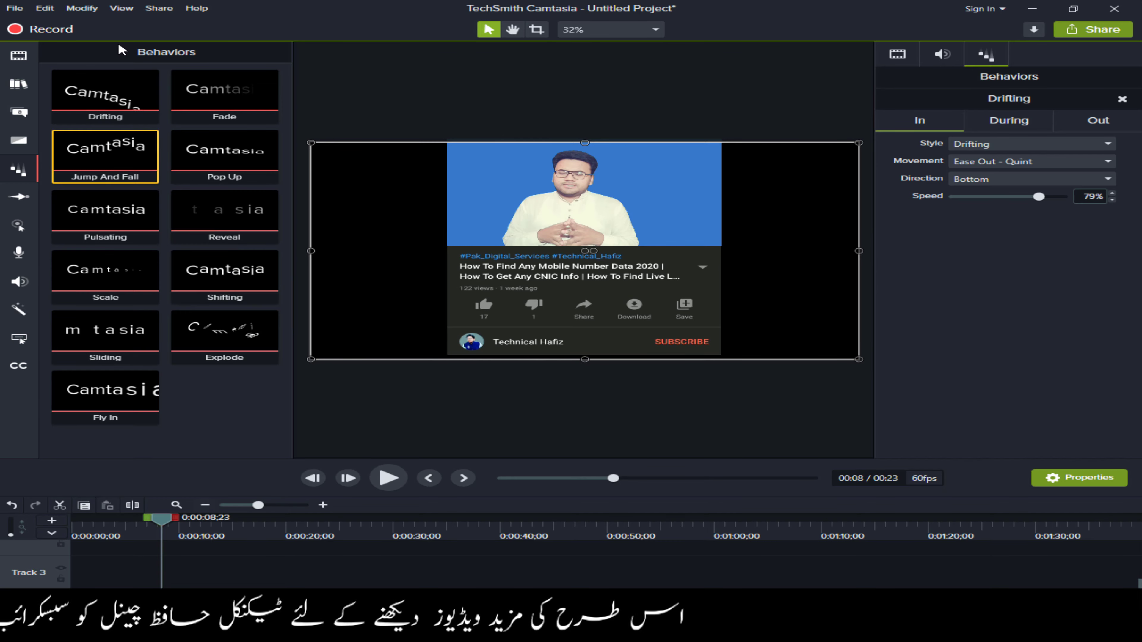
{"action": "left_click_drag", "start_coordinate": [105, 93], "coordinate": [603, 254]}
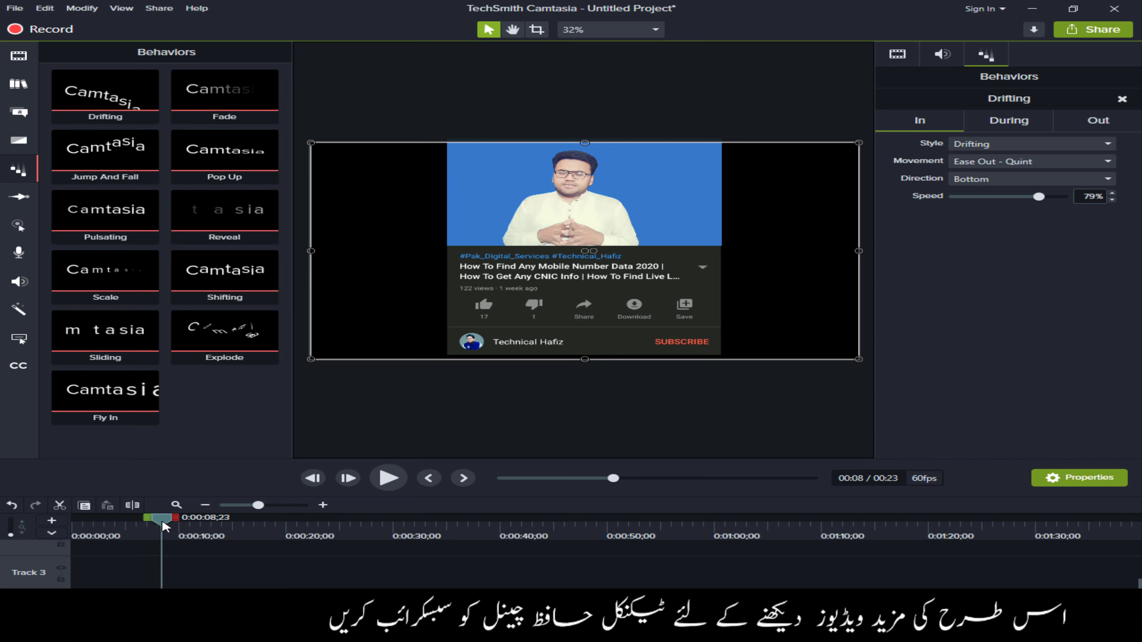
{"action": "left_click_drag", "start_coordinate": [161, 520], "coordinate": [129, 520]}
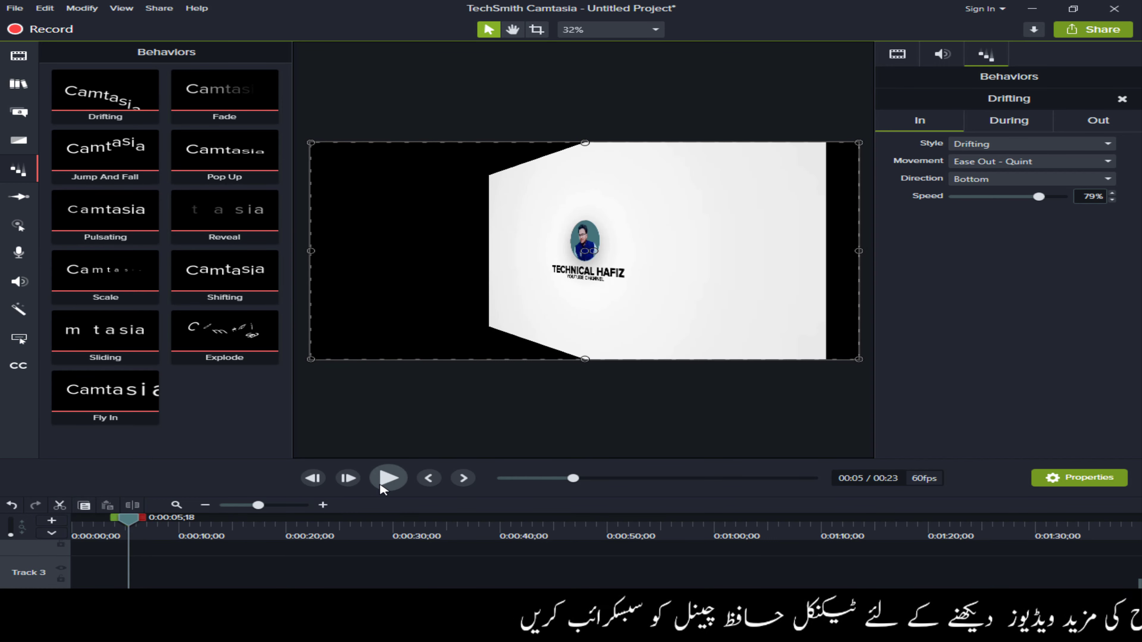
{"action": "left_click", "coordinate": [380, 486]}
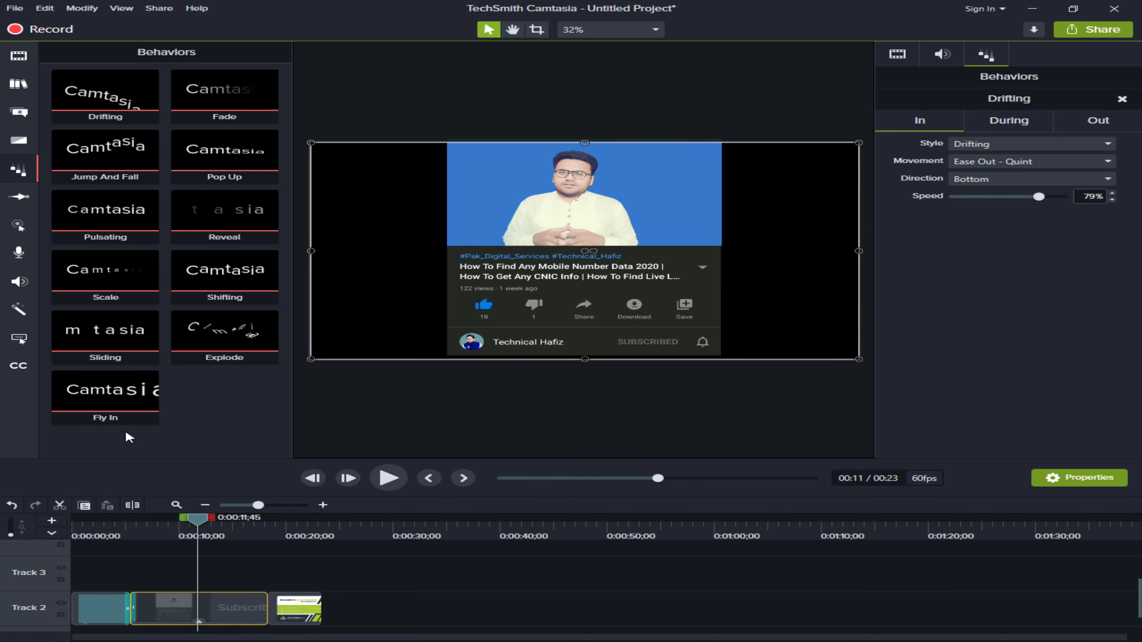
Step: Add the Fly In behavior to the Subscribe clip on Track 2 and play it from about 11 seconds
{"action": "left_click_drag", "start_coordinate": [117, 405], "coordinate": [198, 612]}
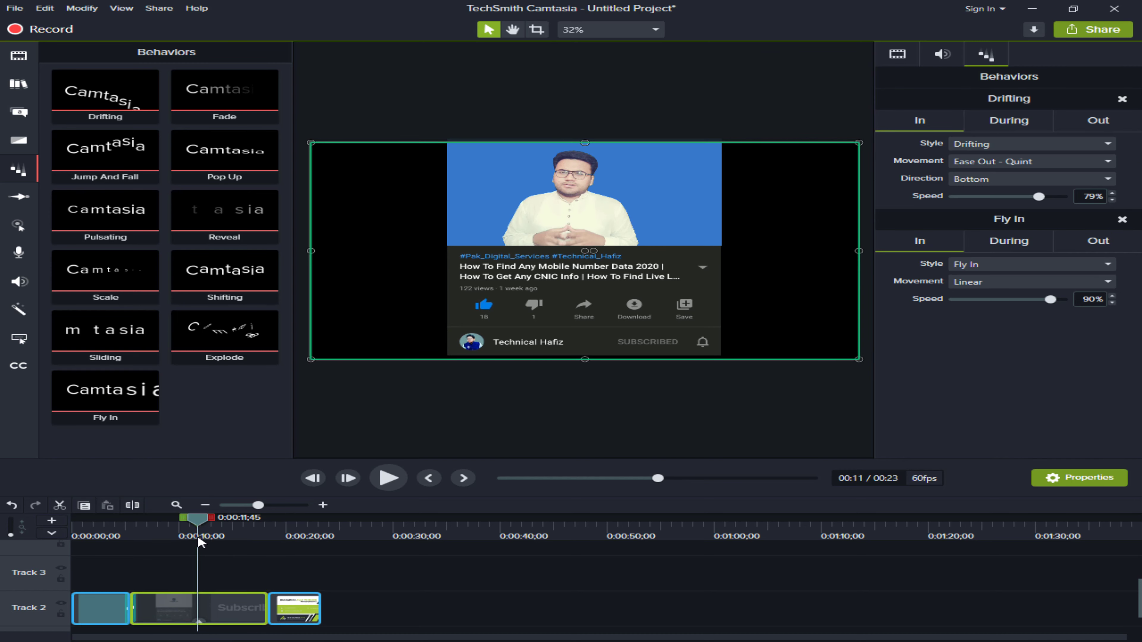
{"action": "left_click", "coordinate": [400, 477]}
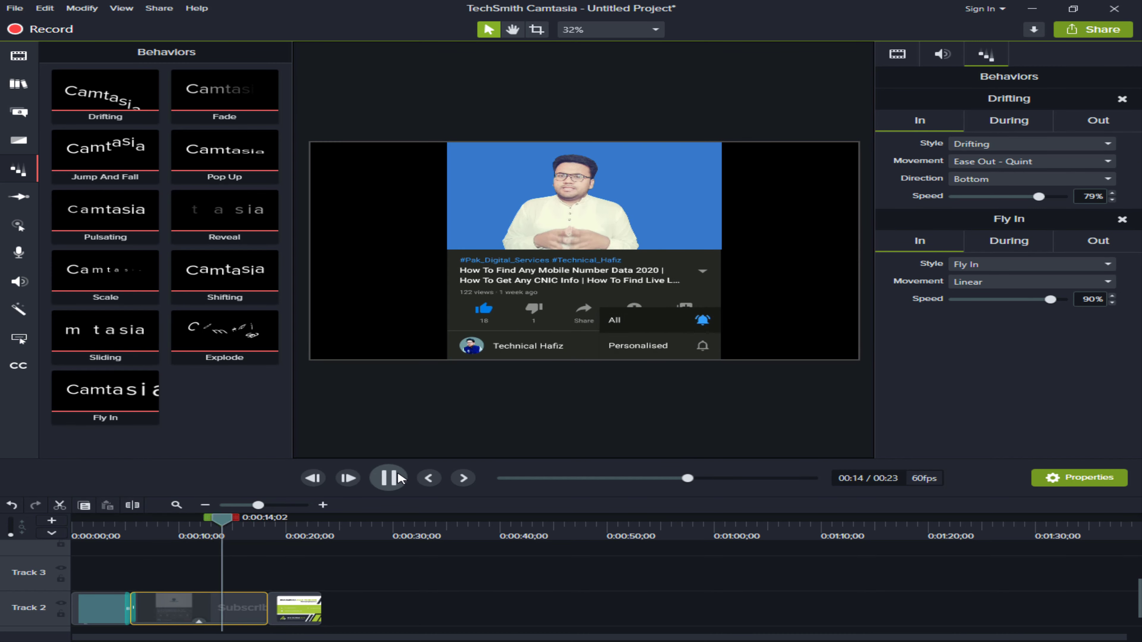
{"action": "left_click", "coordinate": [397, 472]}
Step: Add the Shifting behavior to the Subscribe clip and replay the timeline from just before the clip starts
{"action": "left_click_drag", "start_coordinate": [227, 439], "coordinate": [215, 607]}
{"action": "left_click", "coordinate": [388, 477]}
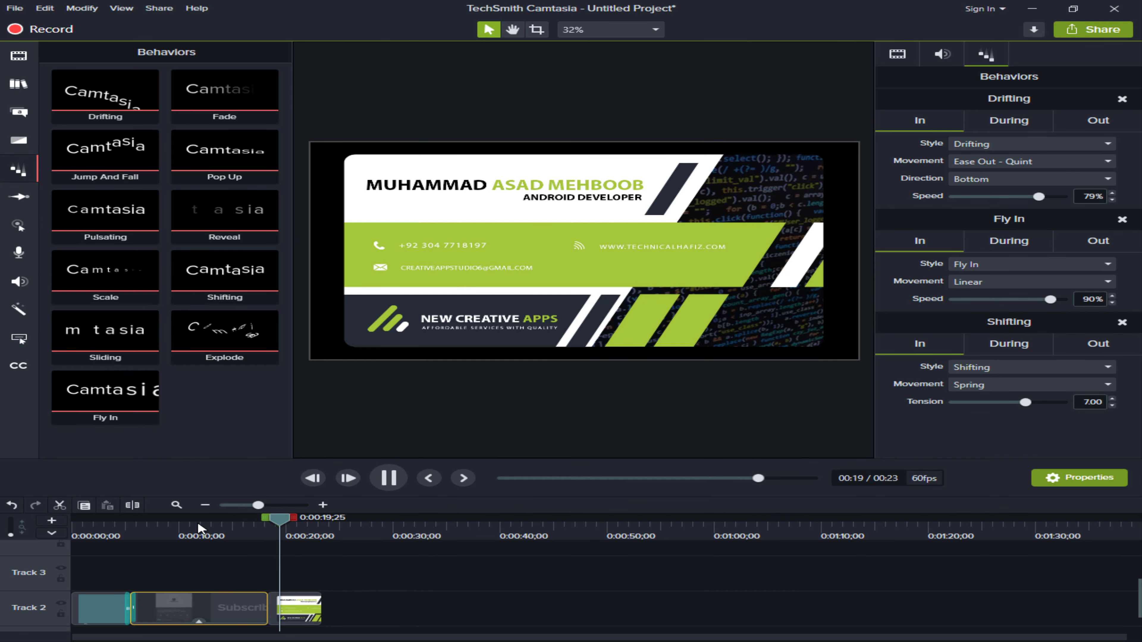
{"action": "left_click", "coordinate": [137, 523]}
{"action": "left_click_drag", "start_coordinate": [137, 522], "coordinate": [121, 530]}
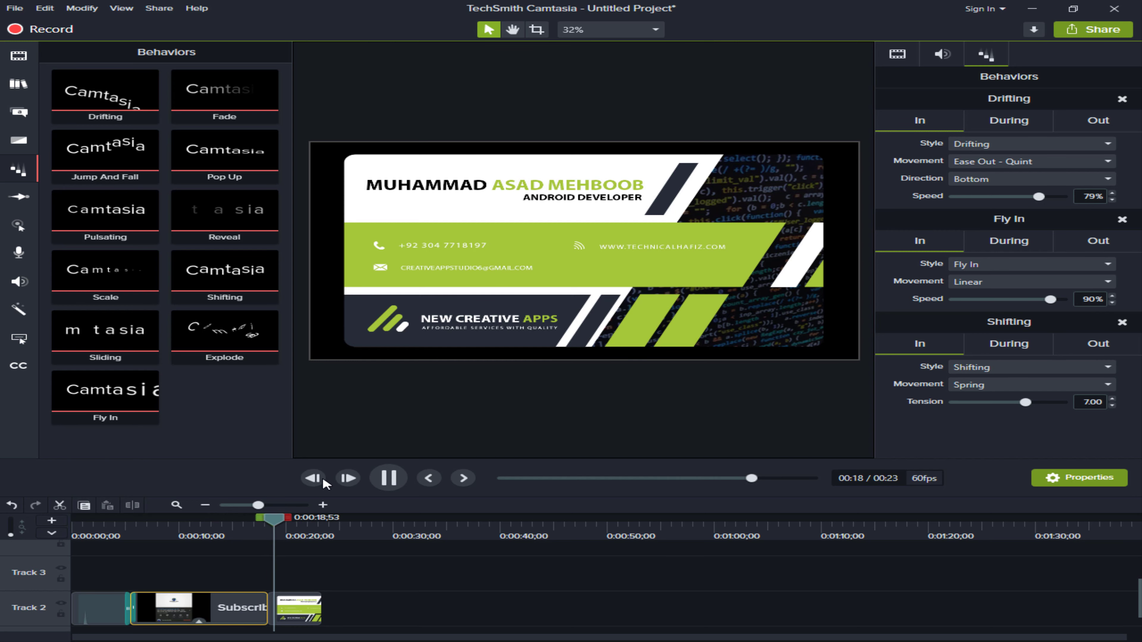
{"action": "left_click", "coordinate": [400, 483]}
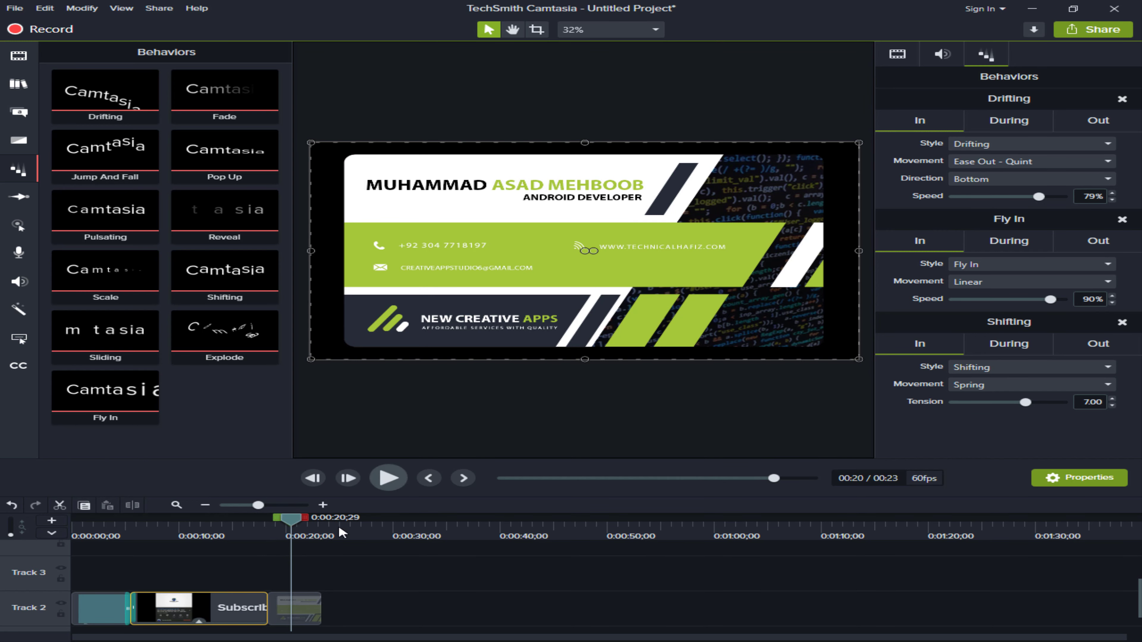
Step: Add the Pop Up behavior to the Subscribe clip and play the timeline from about 4 seconds
{"action": "left_click_drag", "start_coordinate": [288, 530], "coordinate": [117, 557]}
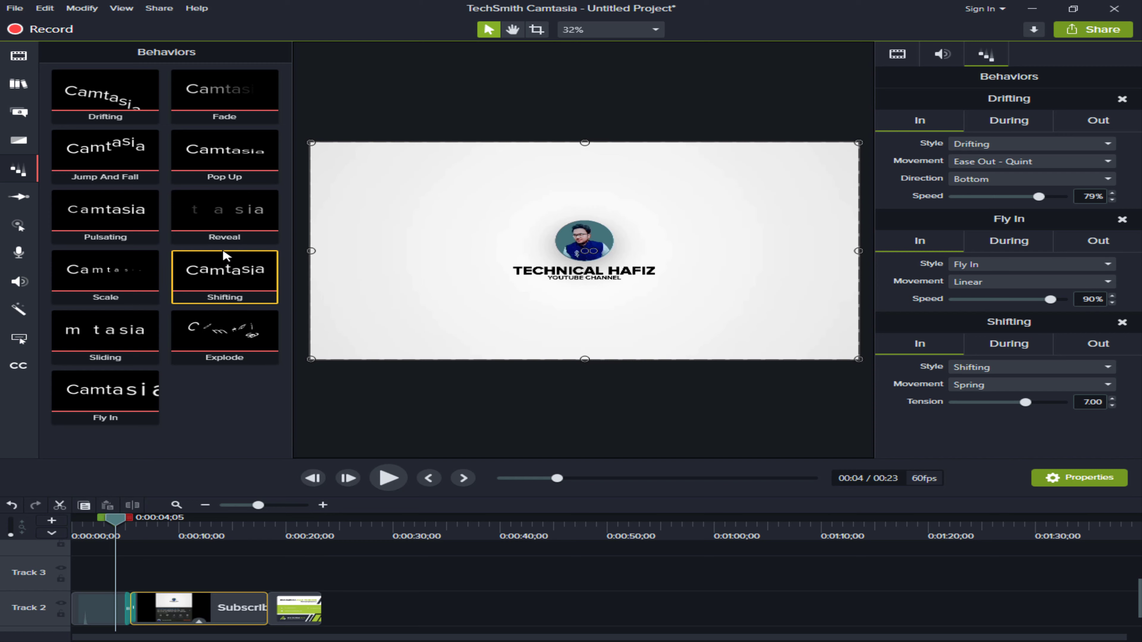
{"action": "left_click_drag", "start_coordinate": [236, 151], "coordinate": [191, 599]}
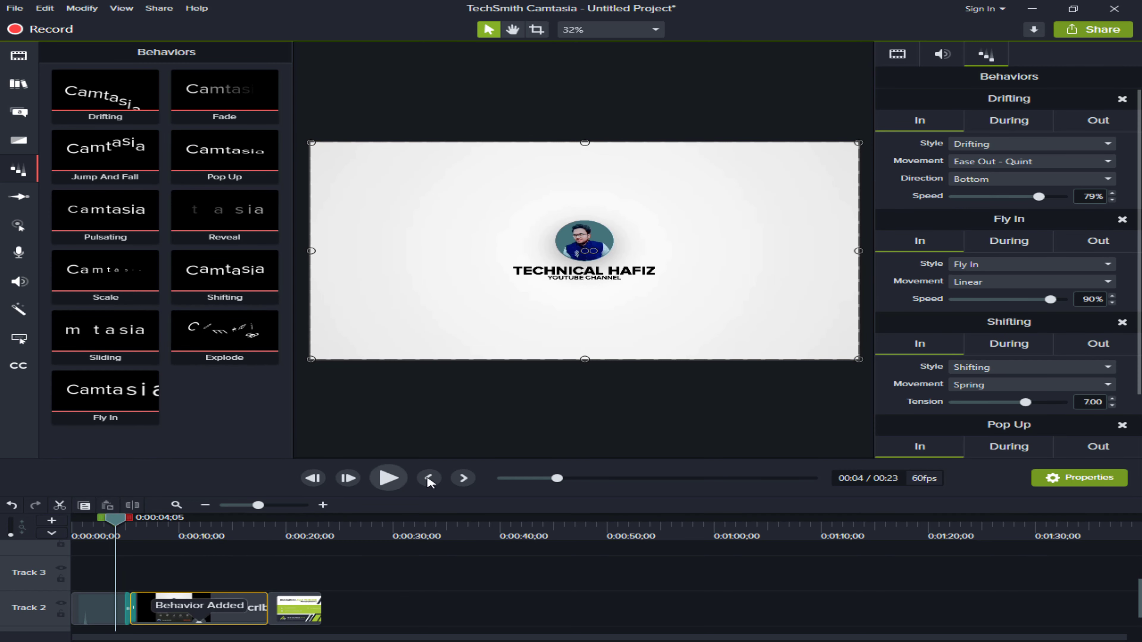
{"action": "left_click", "coordinate": [388, 480]}
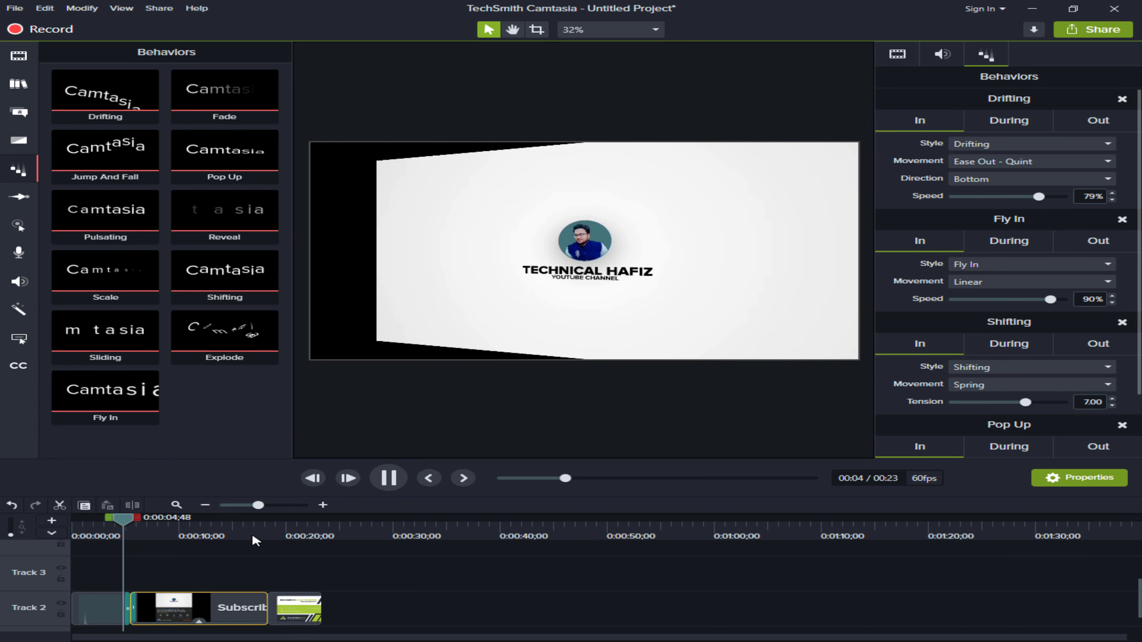